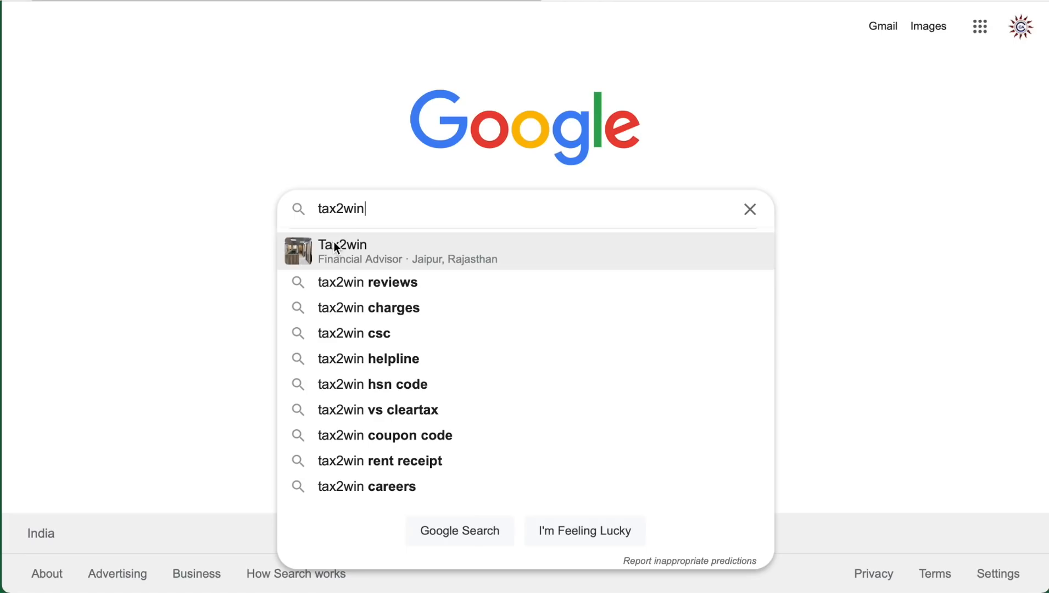
# Step: Open the tax2win search results and go to the tax2win.in homepage
pyautogui.click(336, 247)
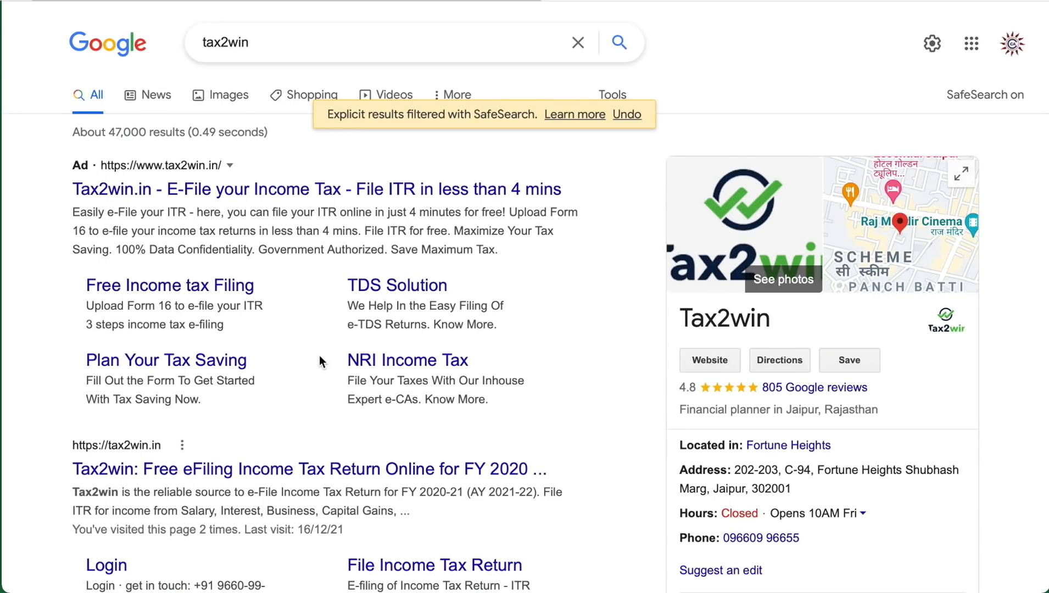
pyautogui.scroll(-6, 315, 355)
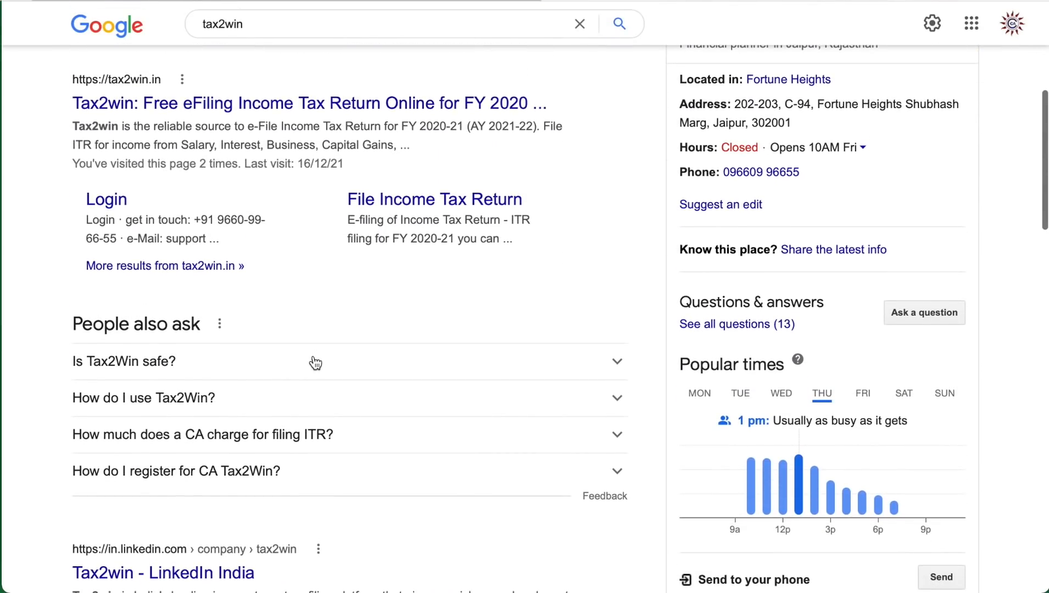
pyautogui.click(124, 82)
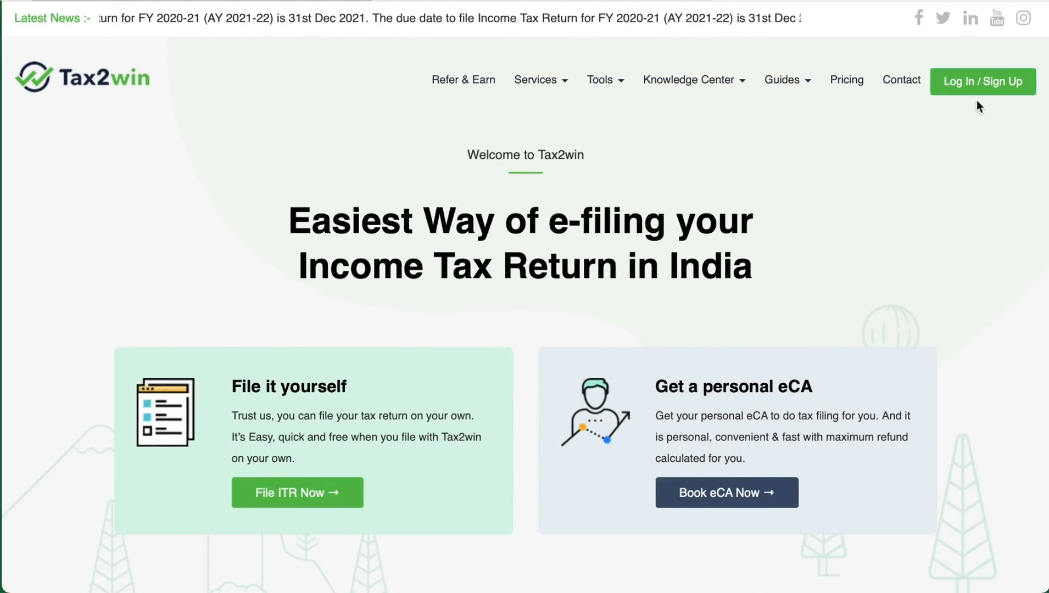
# Step: Open the sign-up form and enter the user's first name, last name, e-mail and mobile number
pyautogui.click(1007, 84)
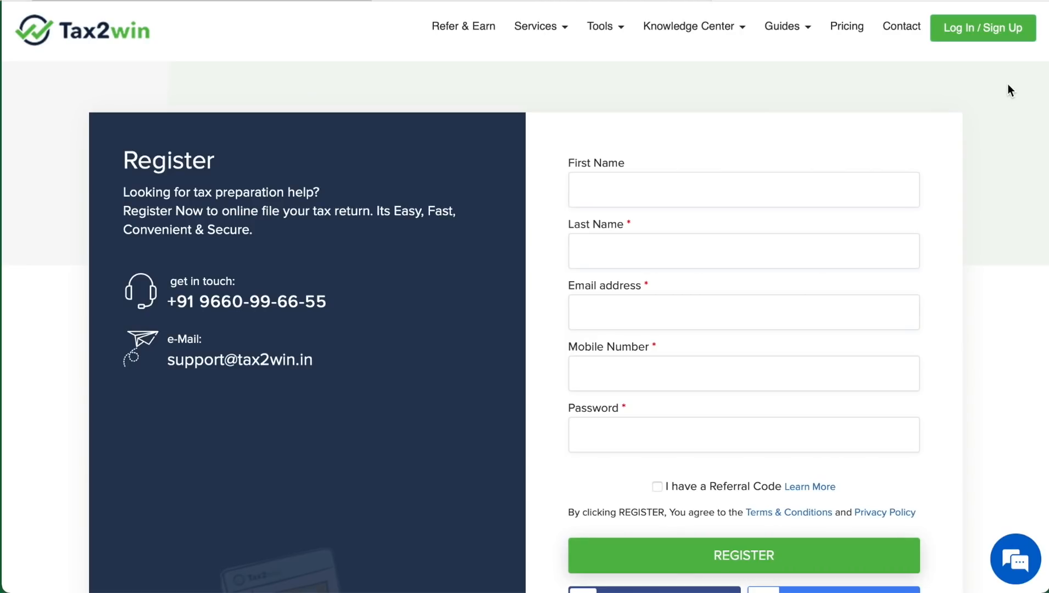
pyautogui.click(651, 192)
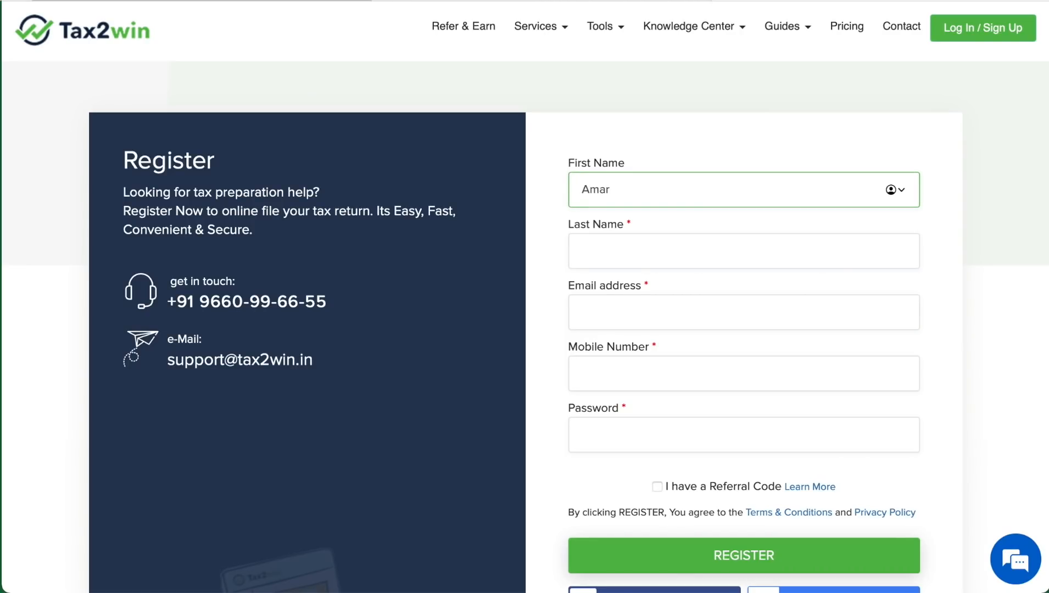
pyautogui.click(618, 247)
pyautogui.click(596, 321)
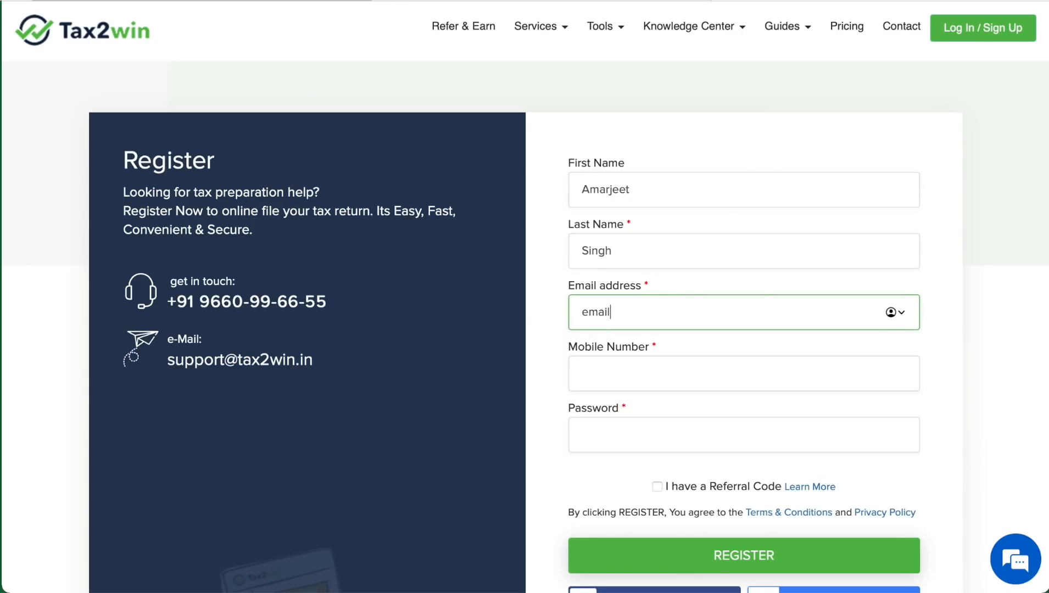
pyautogui.click(589, 367)
# Step: Enter an account password, submit the registration, and autofill the saved login details
pyautogui.click(638, 446)
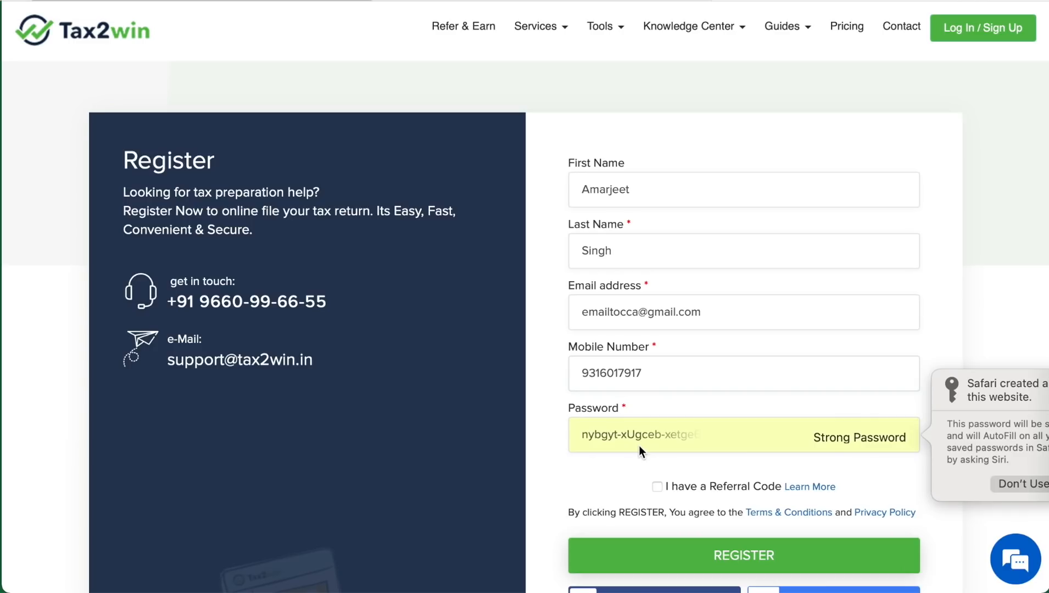
pyautogui.click(1003, 485)
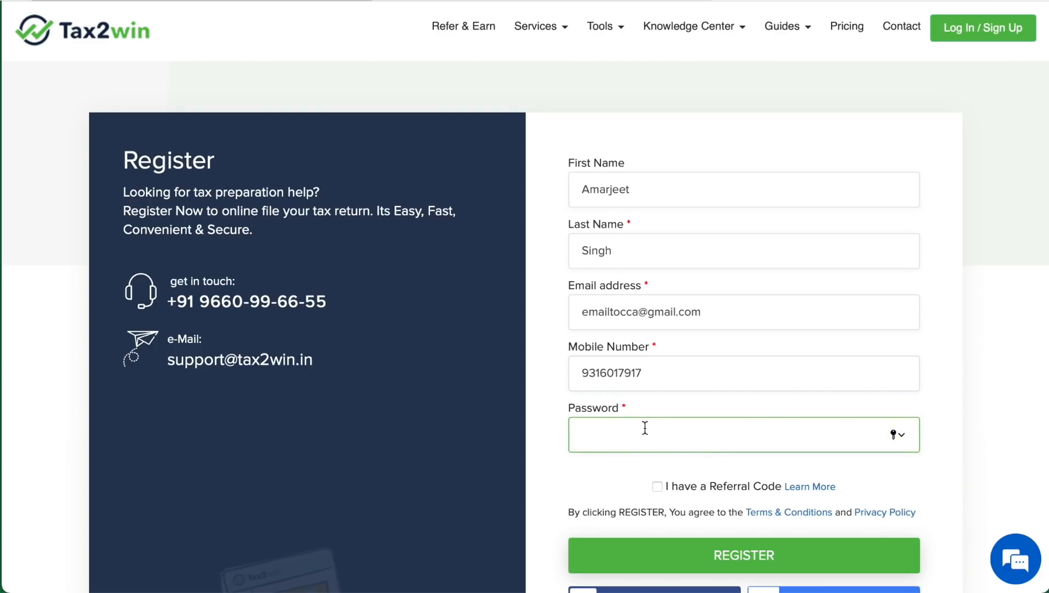
pyautogui.write('••••••••••')
pyautogui.click(752, 562)
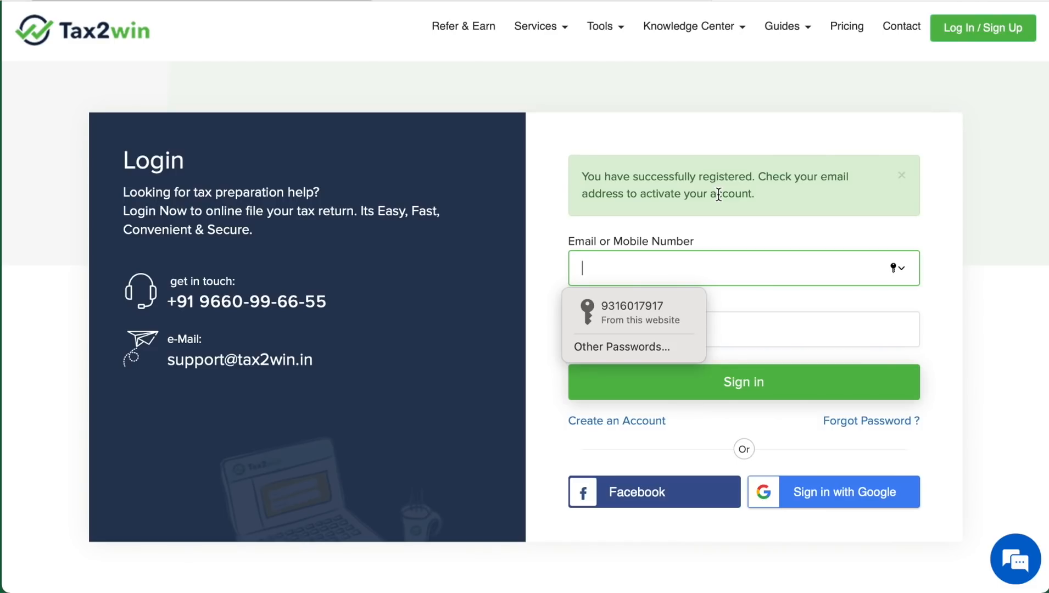
pyautogui.click(613, 309)
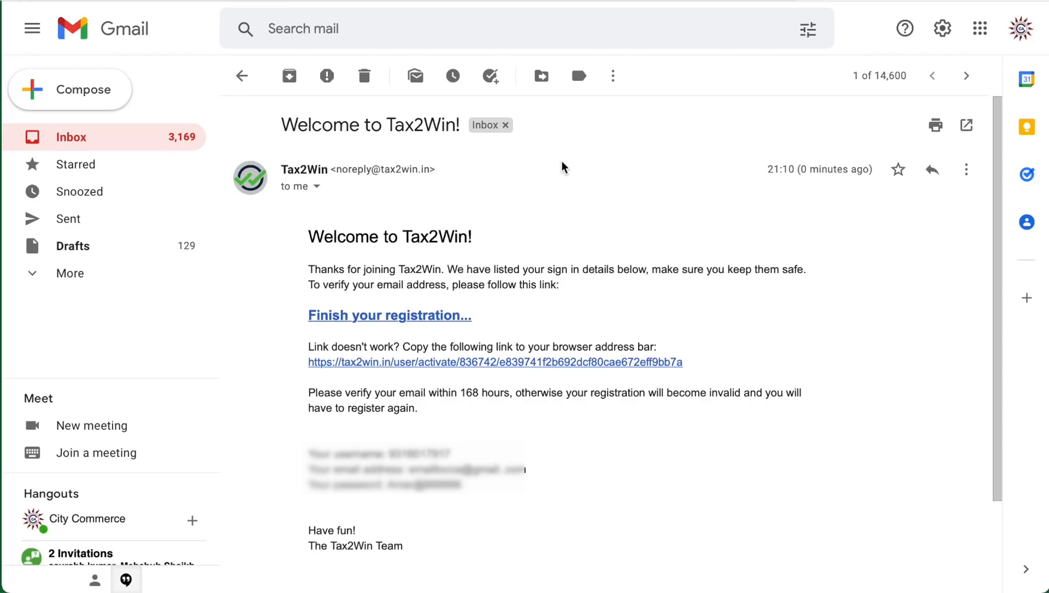
# Step: Follow the email's activation link and sign in with the saved credentials
pyautogui.click(554, 365)
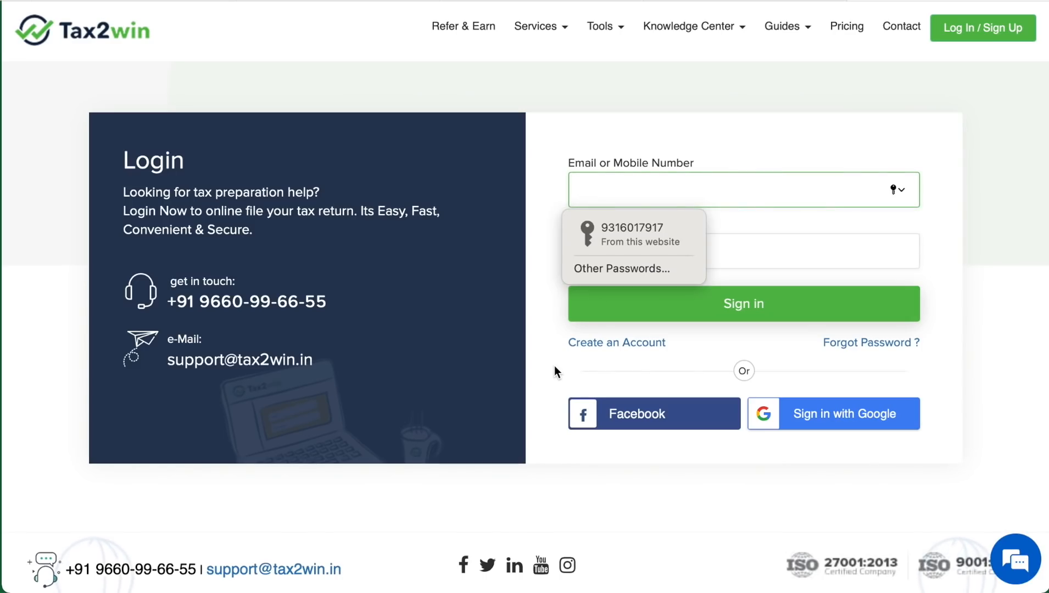
pyautogui.click(619, 228)
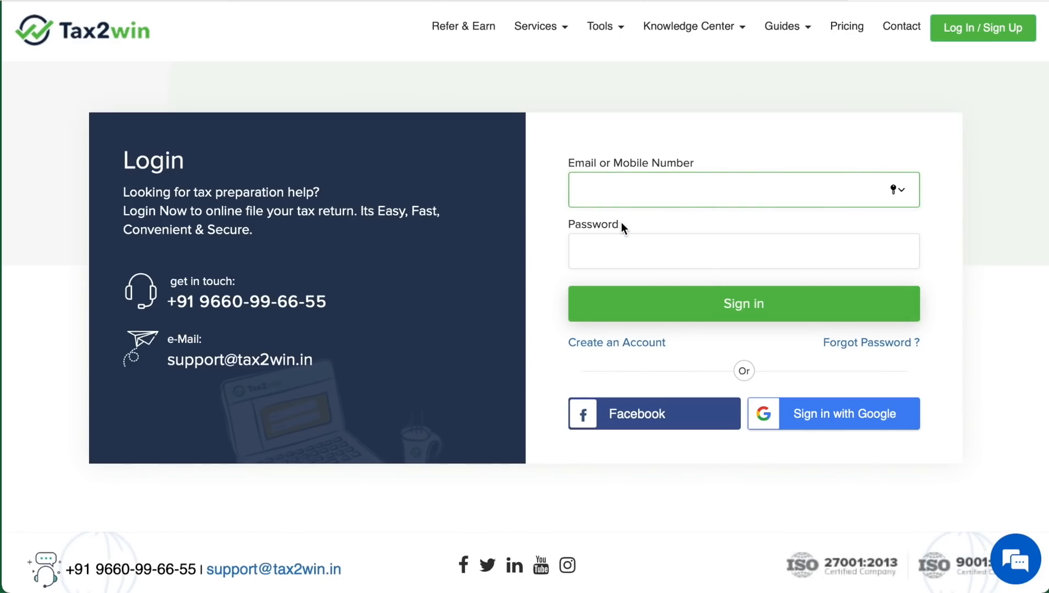
pyautogui.click(731, 304)
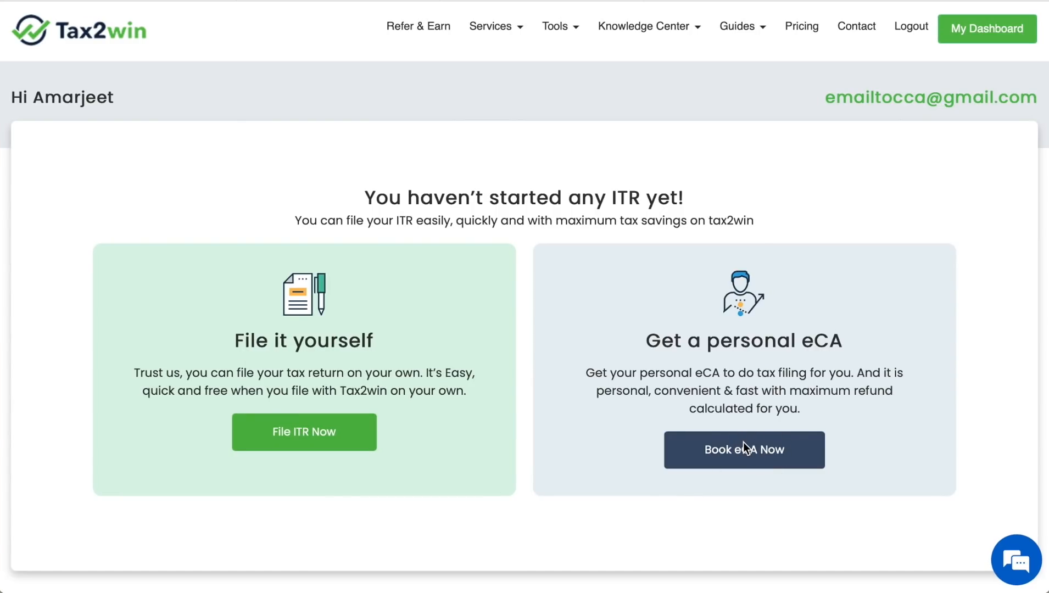
# Step: Start self-filing: Yes to salary, house property, other sources; No to business, capital gains, foreign income
pyautogui.click(305, 443)
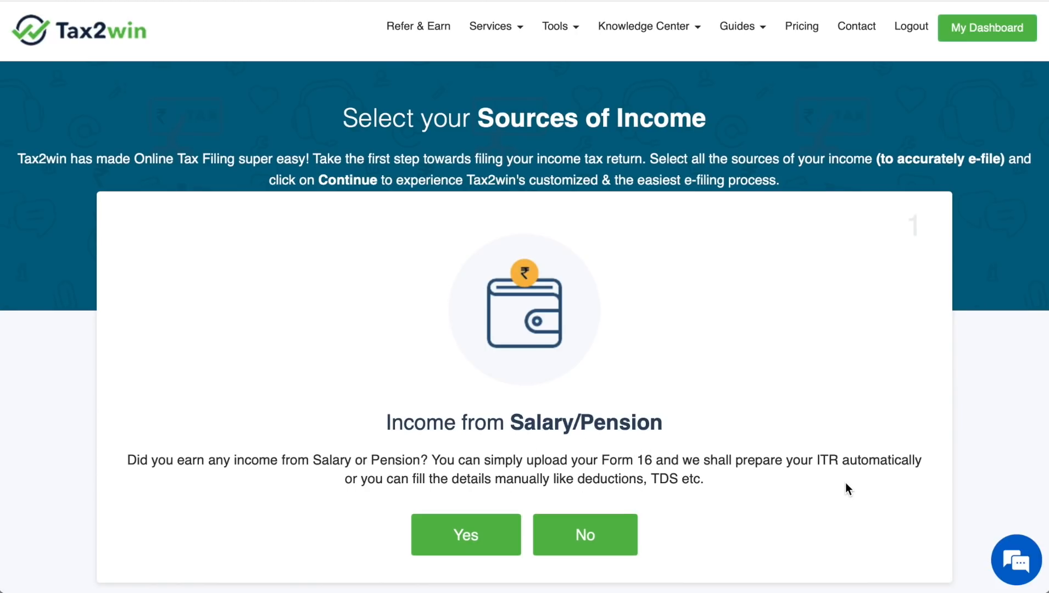
pyautogui.click(466, 536)
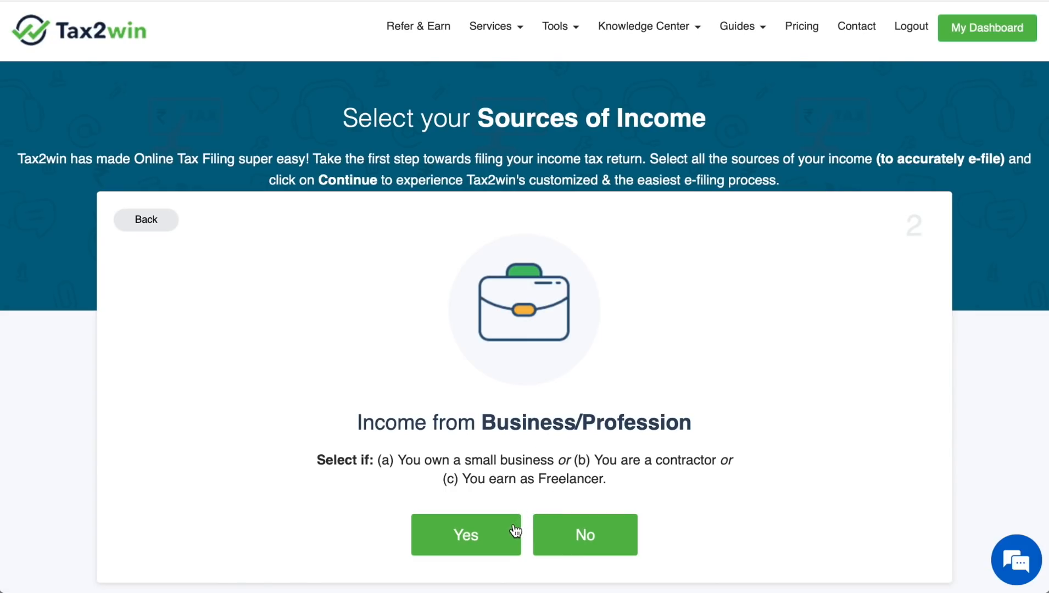
pyautogui.click(589, 545)
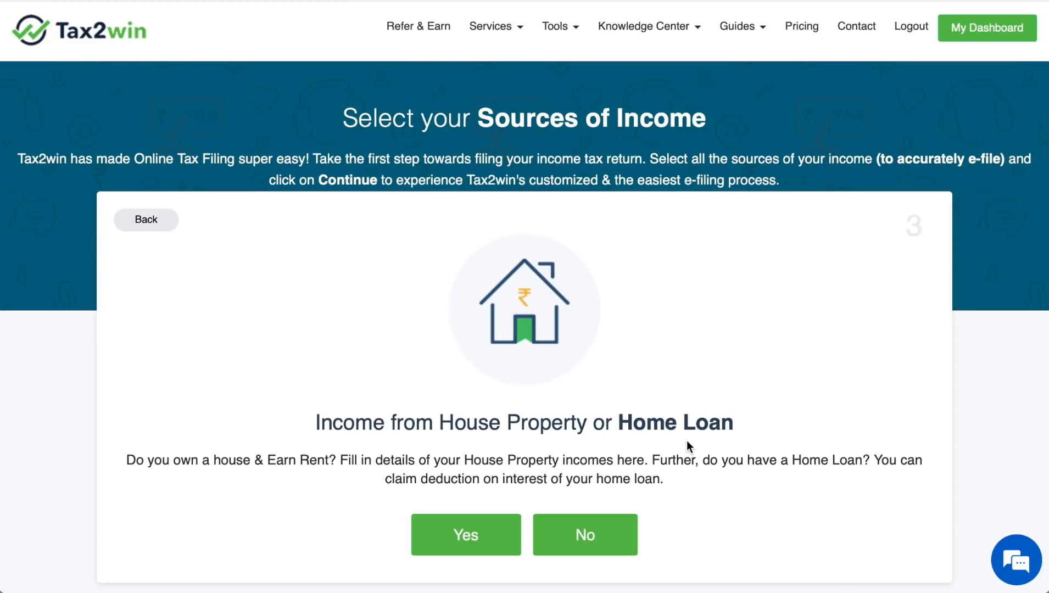
pyautogui.click(470, 540)
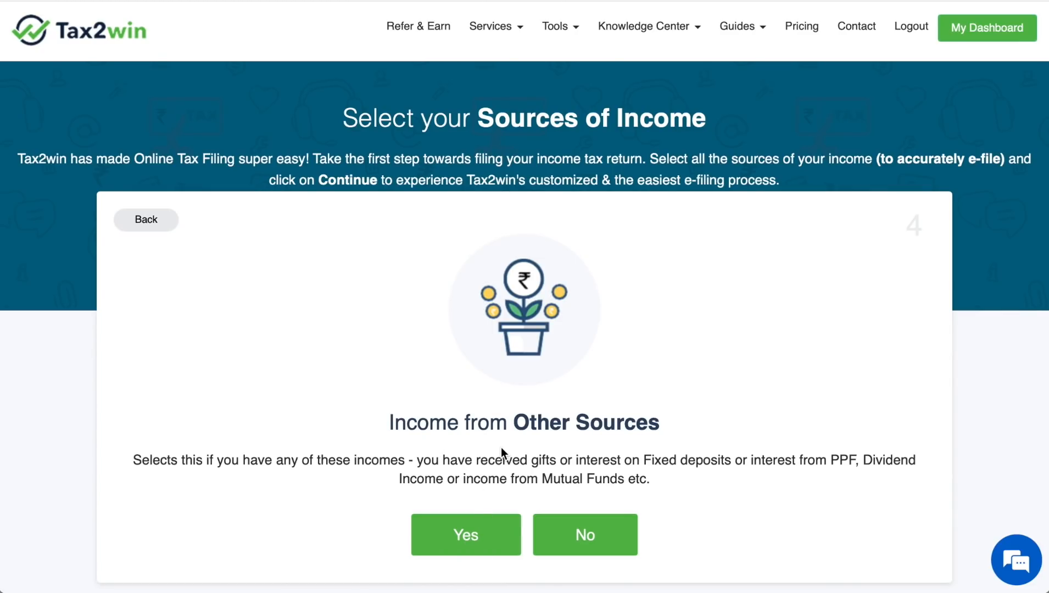
pyautogui.click(468, 547)
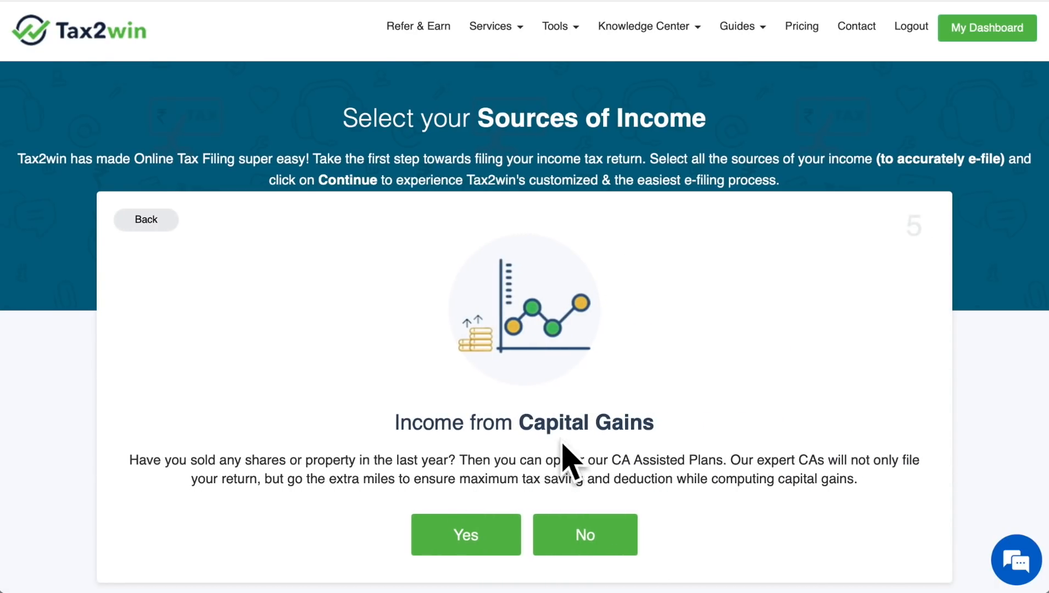
pyautogui.click(586, 544)
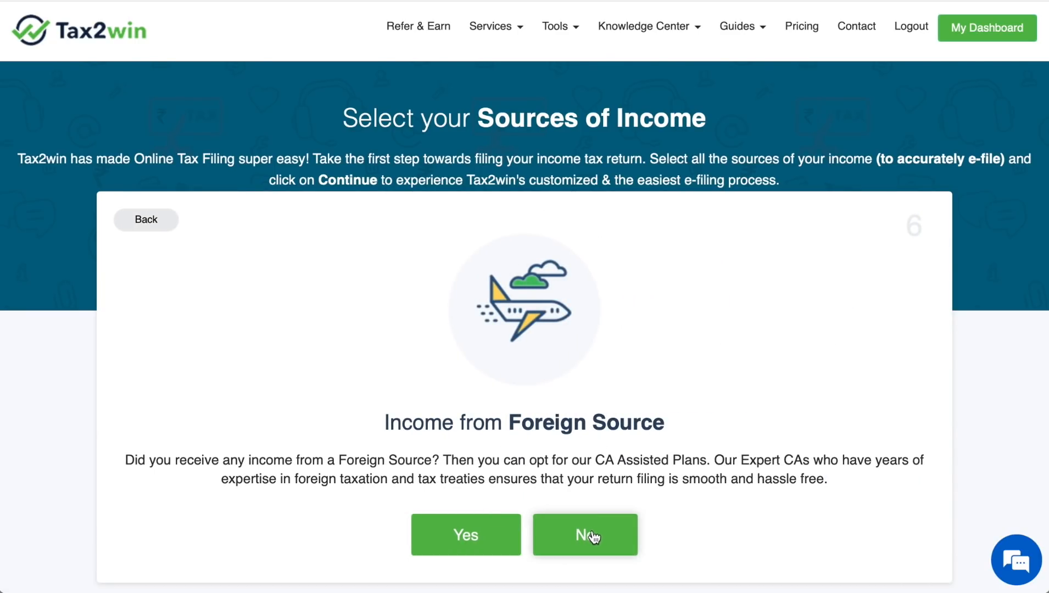
pyautogui.click(590, 534)
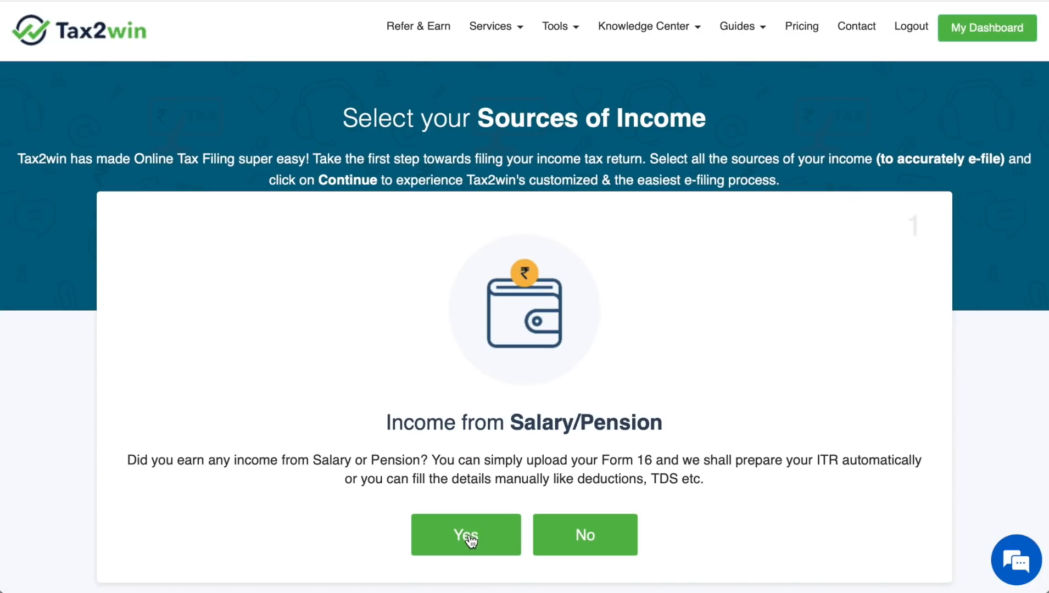
pyautogui.click(471, 541)
pyautogui.click(470, 544)
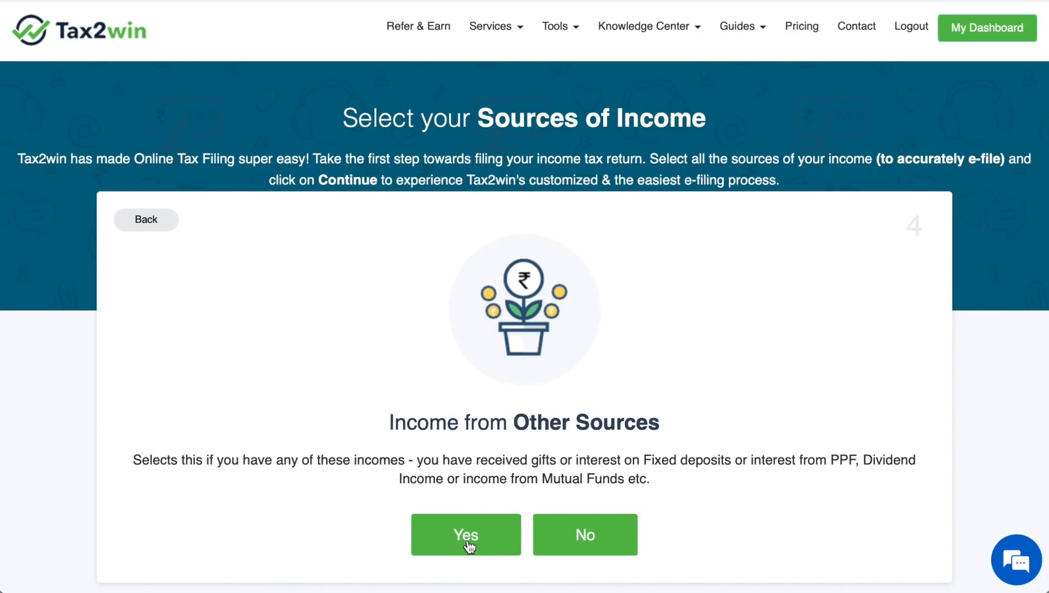
pyautogui.click(470, 544)
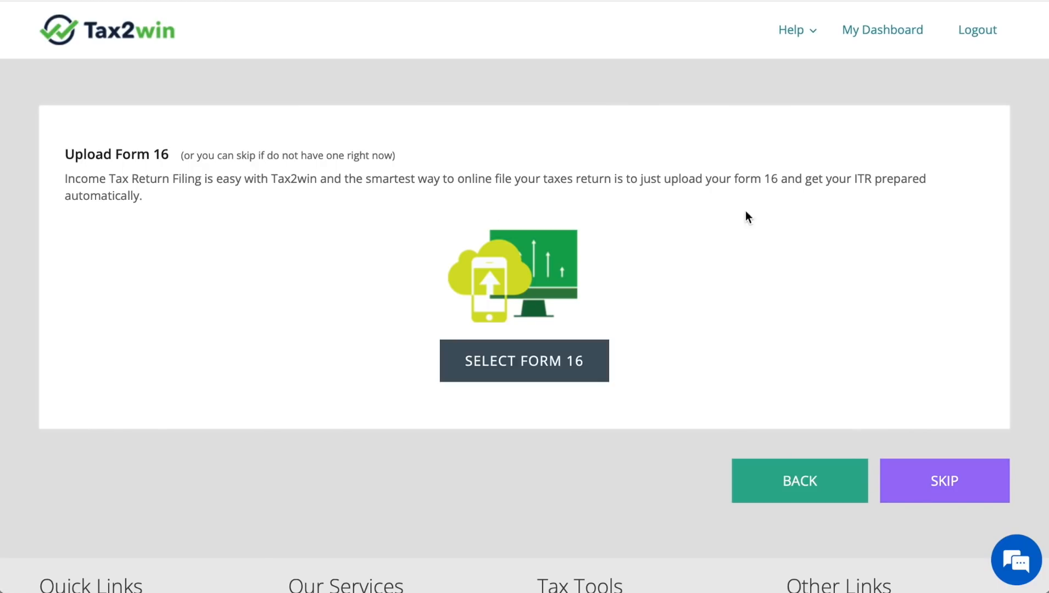
# Step: Skip the Form 16 upload without choosing a file
pyautogui.click(535, 375)
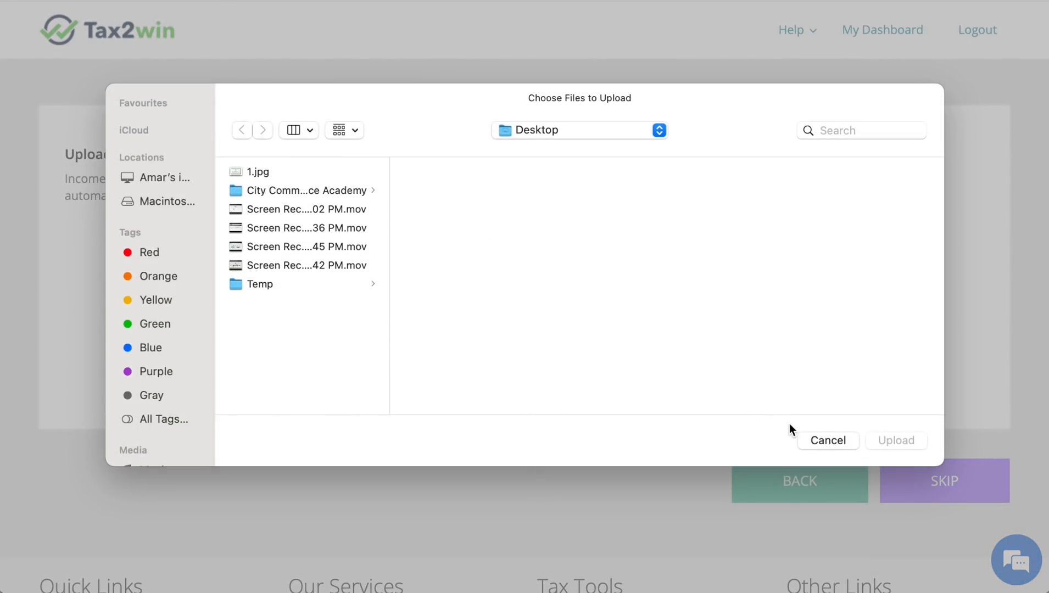
pyautogui.click(828, 440)
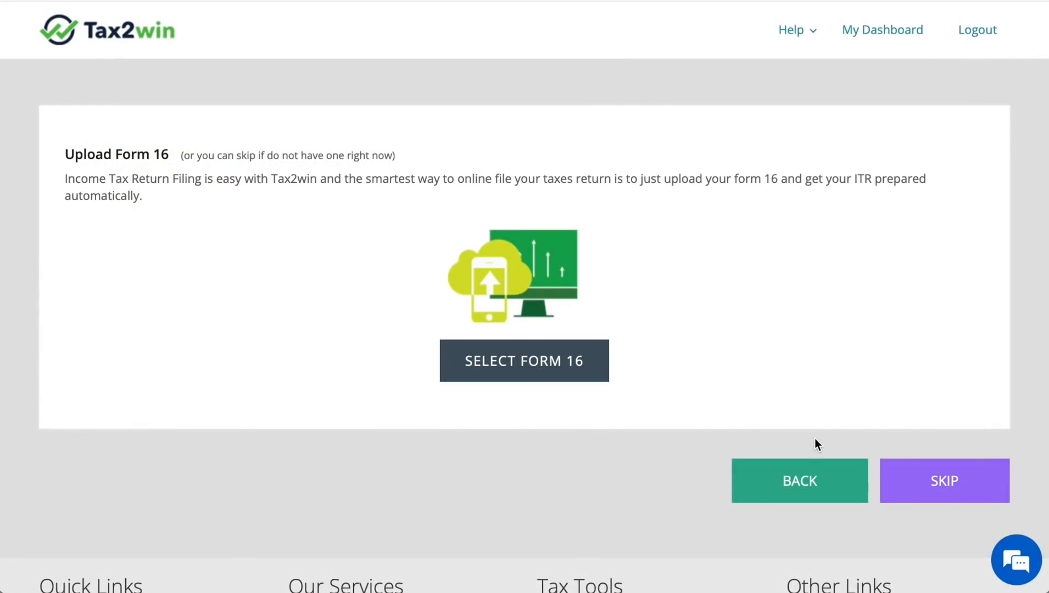
pyautogui.click(949, 488)
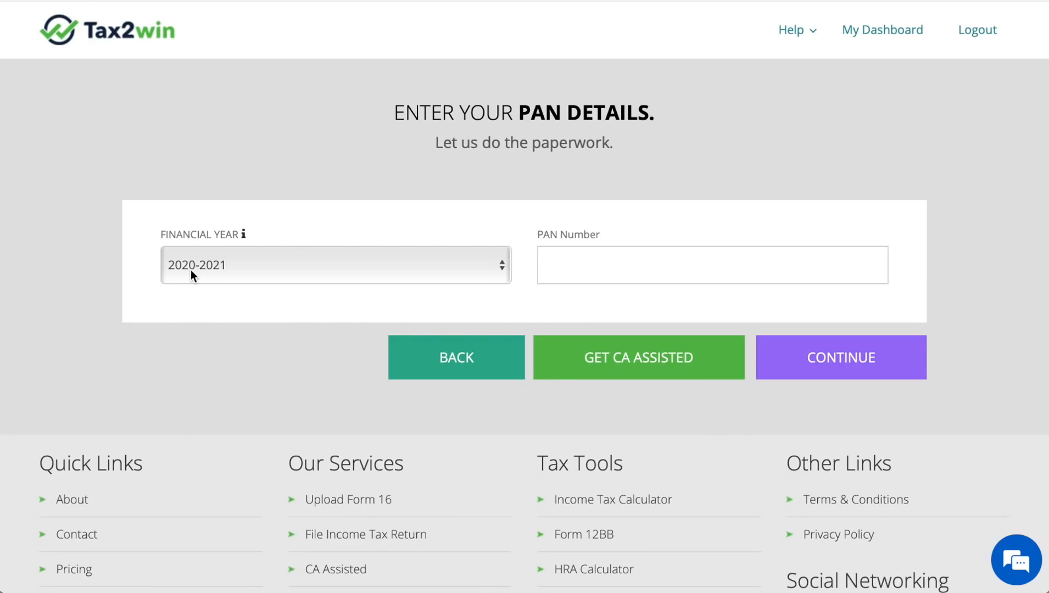
# Step: Set the financial year to 2020-2021 and start entering the PAN number
pyautogui.click(493, 271)
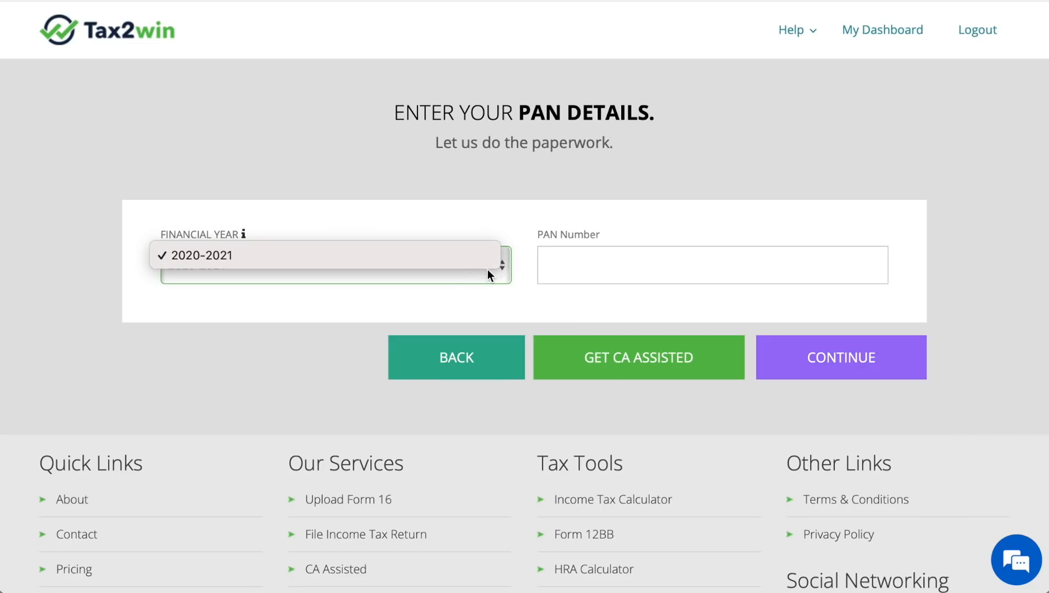
pyautogui.click(204, 263)
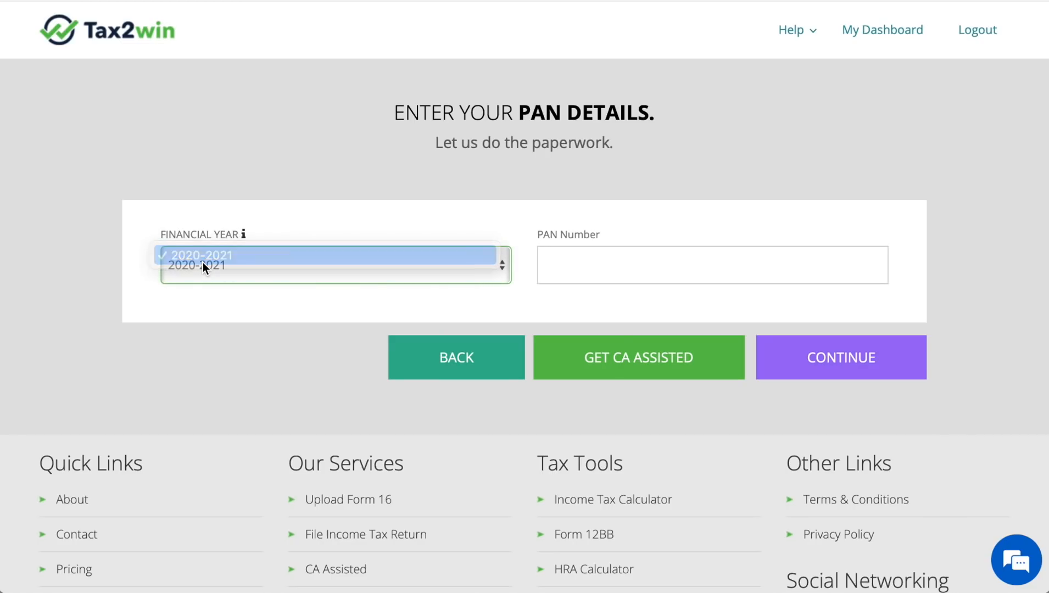
pyautogui.click(564, 264)
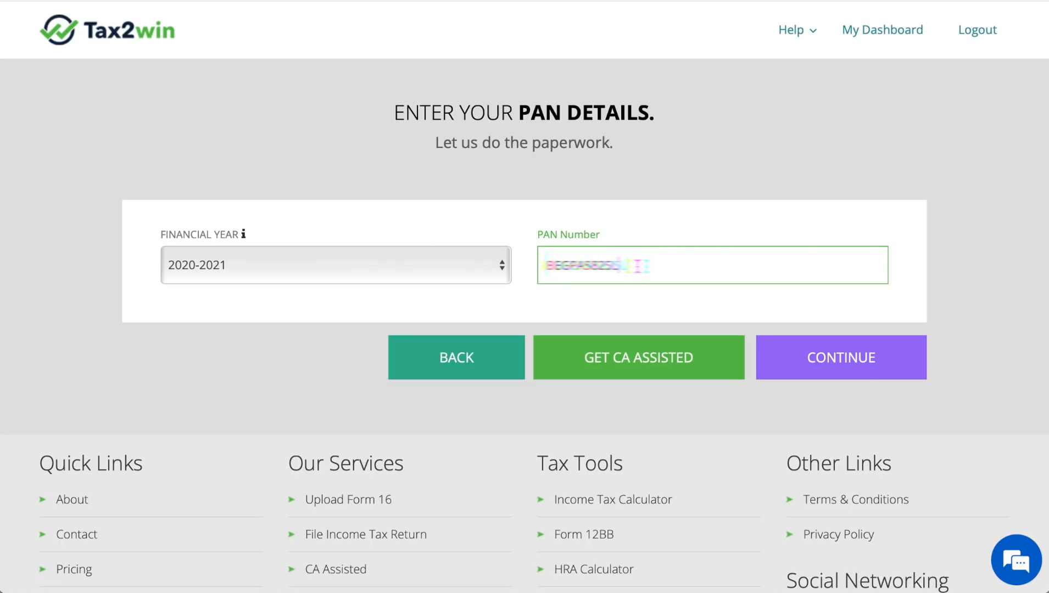
# Step: Enter the taxpayer's first name, last name, father's name and date of birth
pyautogui.click(836, 358)
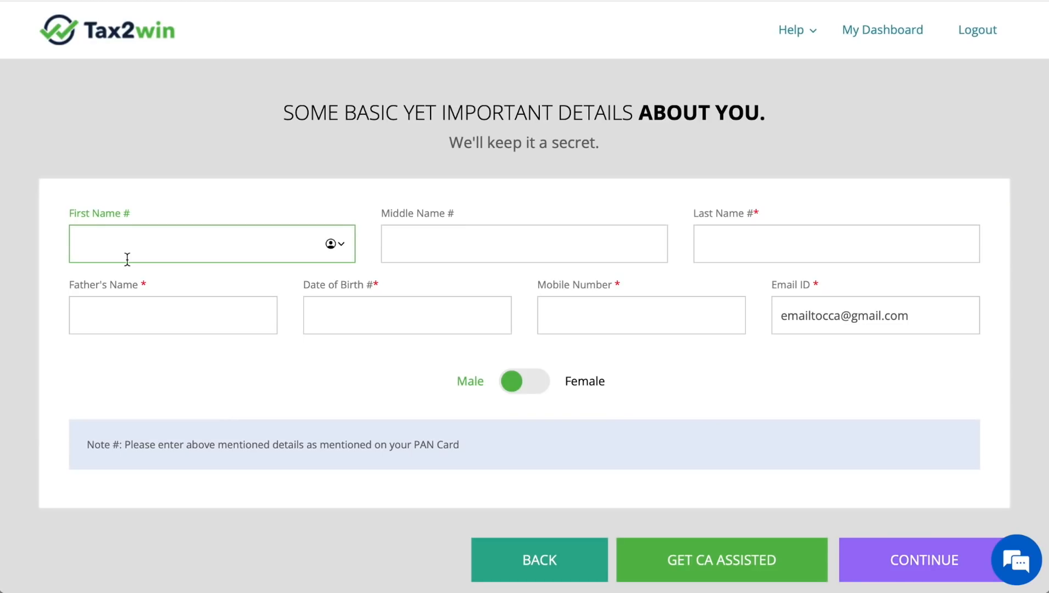
pyautogui.click(721, 244)
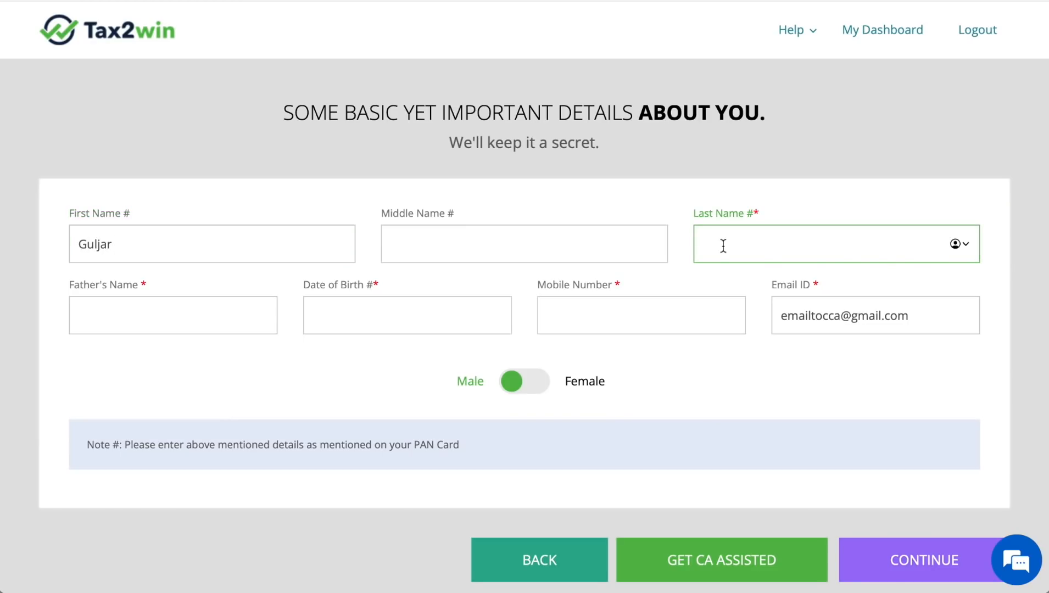
pyautogui.click(150, 323)
pyautogui.click(372, 323)
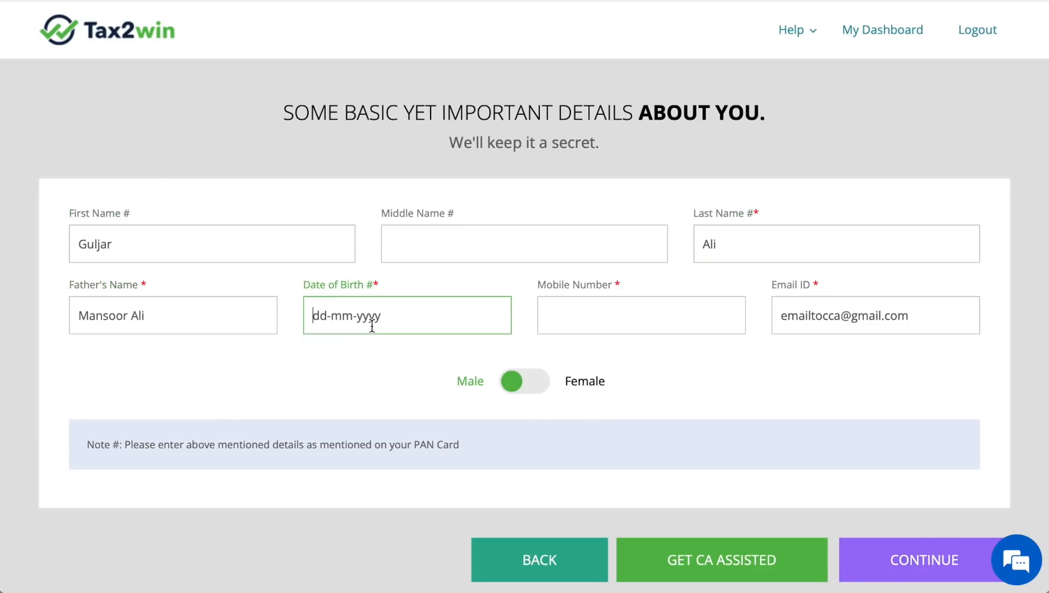
# Step: Add the mobile number, keep gender as Male, and continue to the address page
pyautogui.click(560, 315)
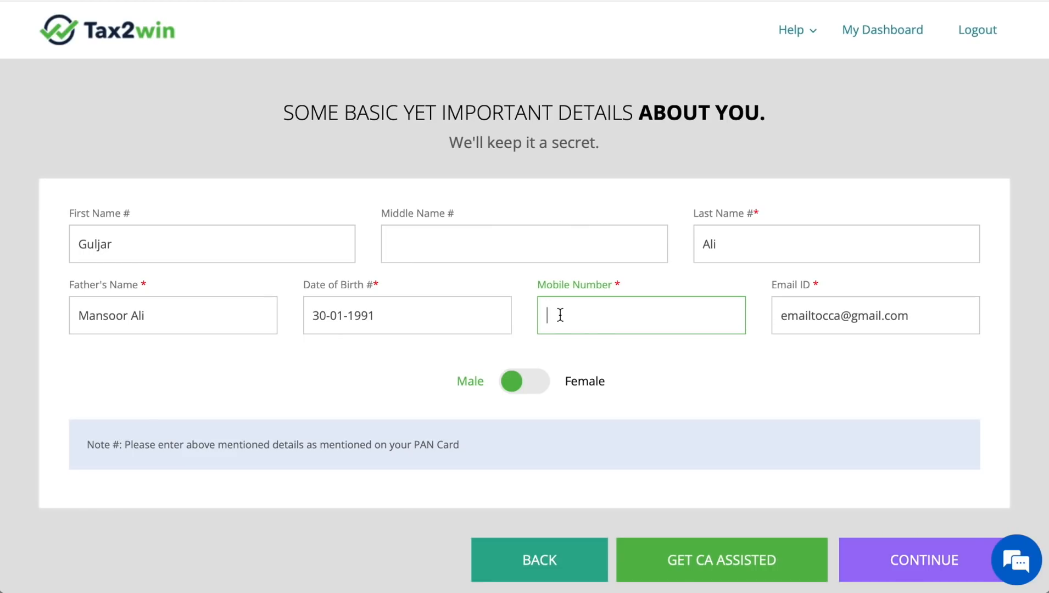
pyautogui.click(823, 316)
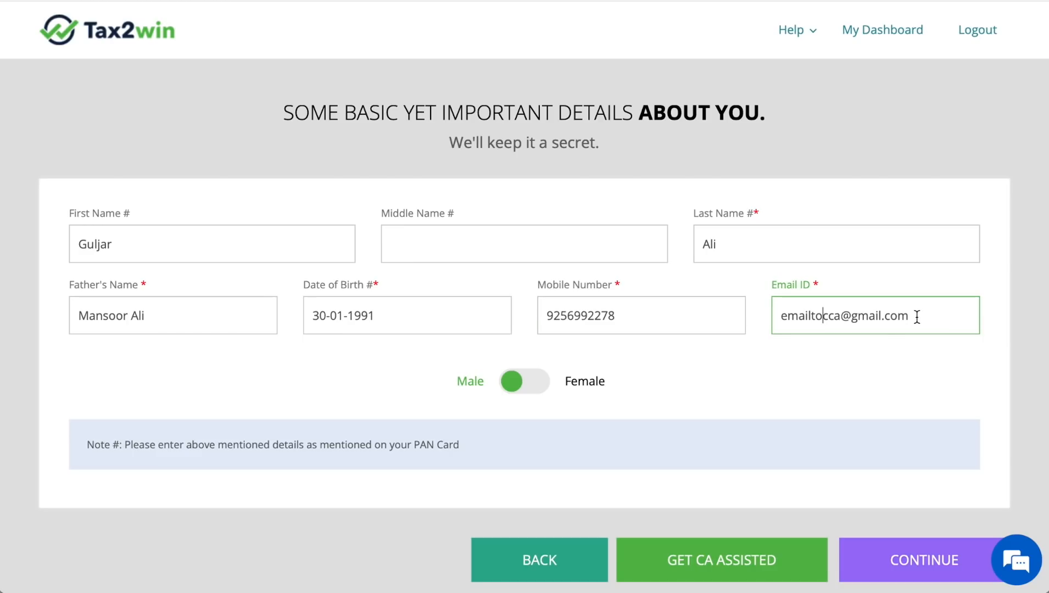
pyautogui.click(543, 387)
pyautogui.click(511, 387)
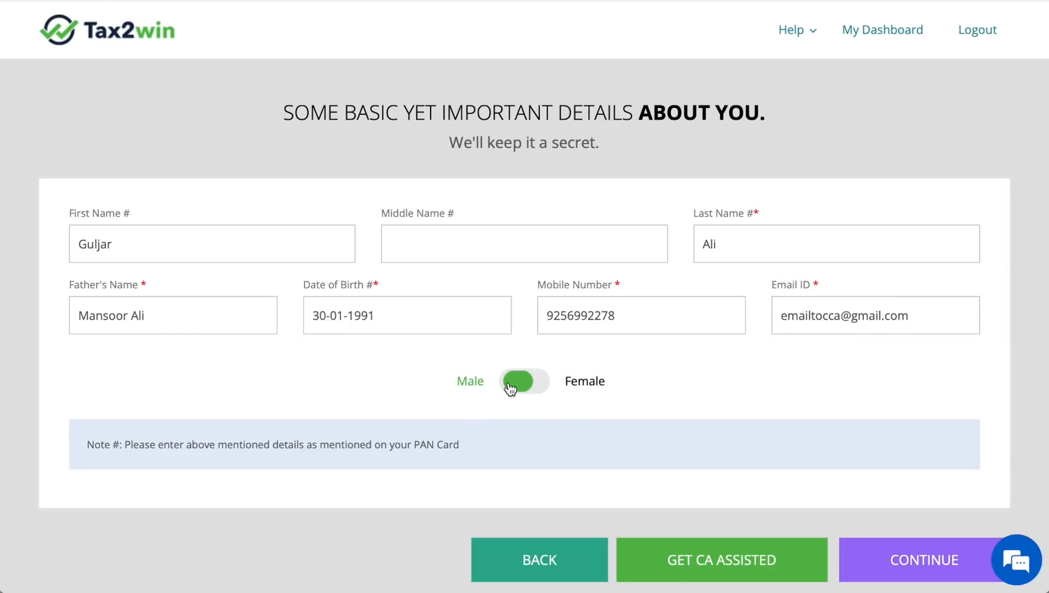
pyautogui.click(935, 570)
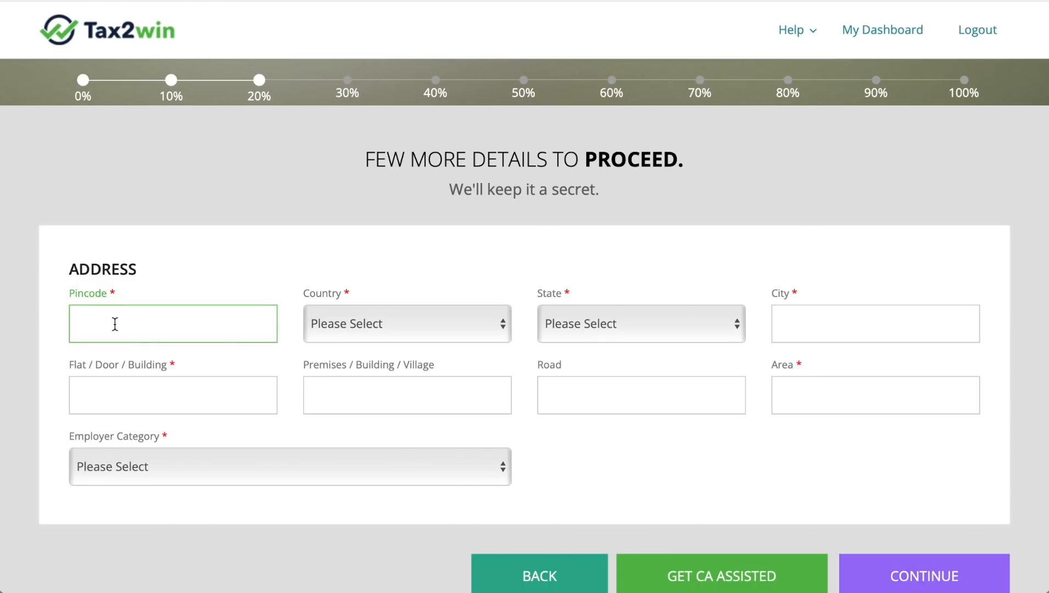
# Step: Fill in the pincode, flat/building number and premises of the address
pyautogui.write('160047')
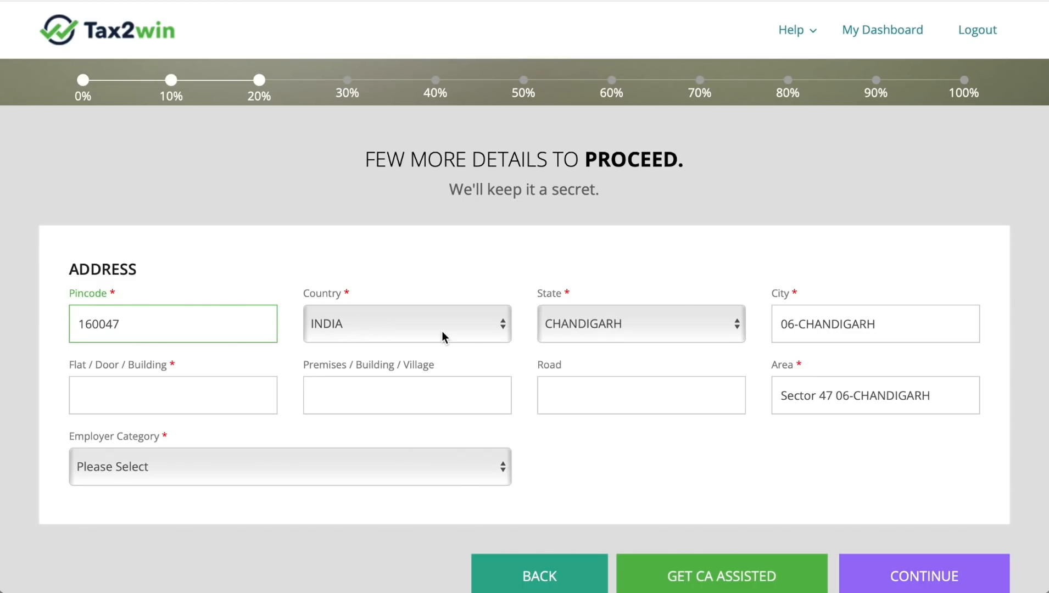
pyautogui.click(132, 403)
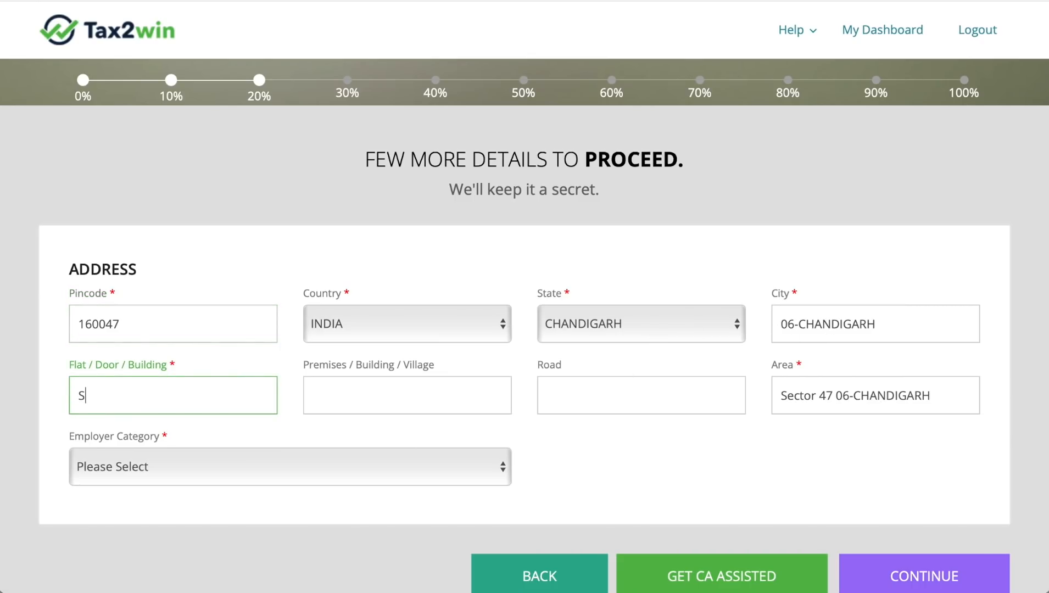
pyautogui.click(340, 402)
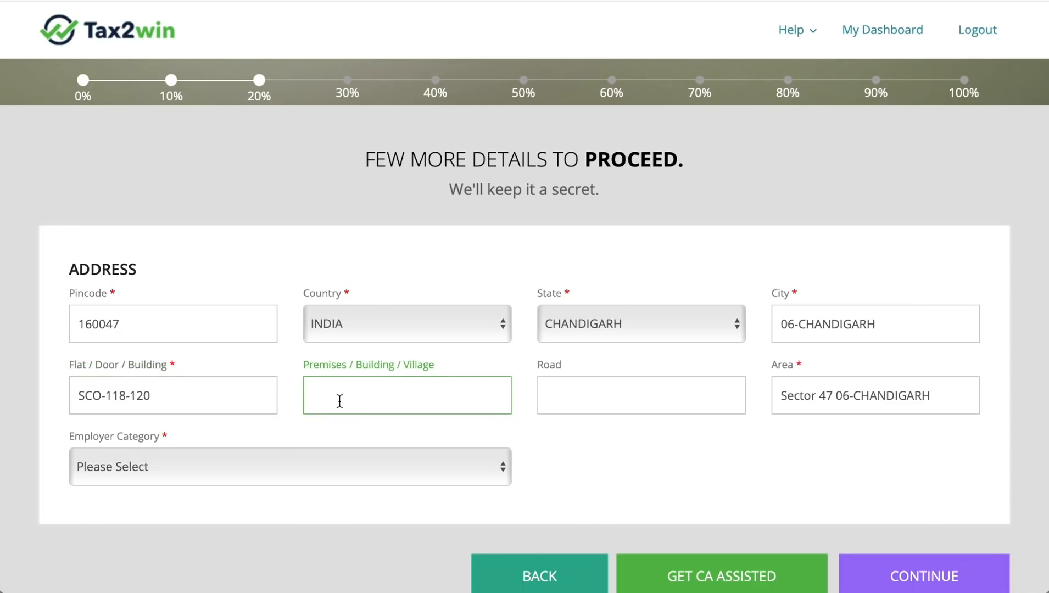
pyautogui.click(603, 391)
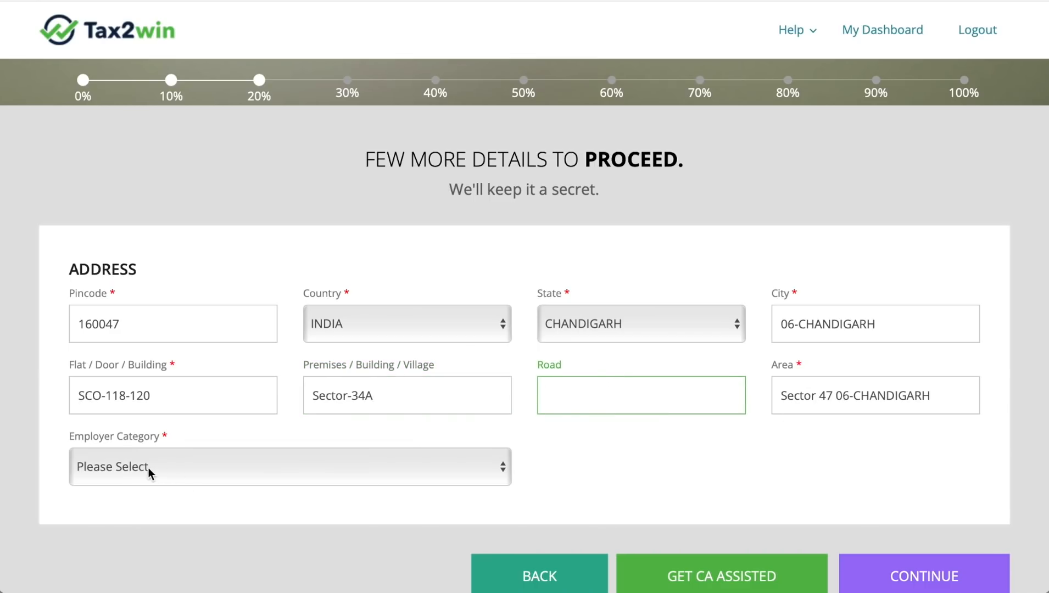
# Step: Choose Private / Others as employer category and continue to employment details
pyautogui.click(179, 470)
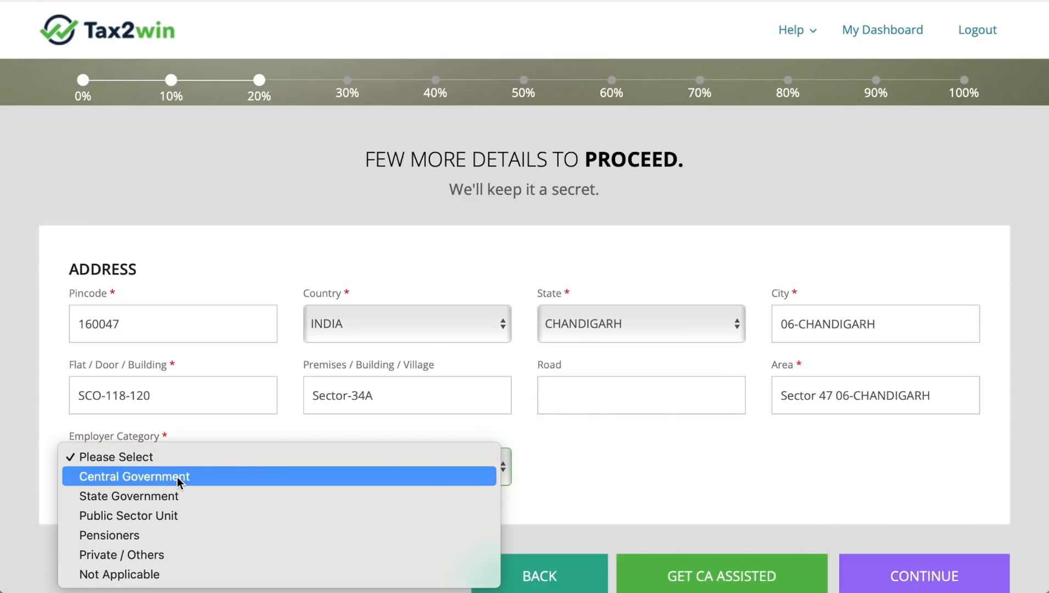
pyautogui.click(110, 555)
pyautogui.scroll(-1, 513, 517)
pyautogui.scroll(-1, 513, 516)
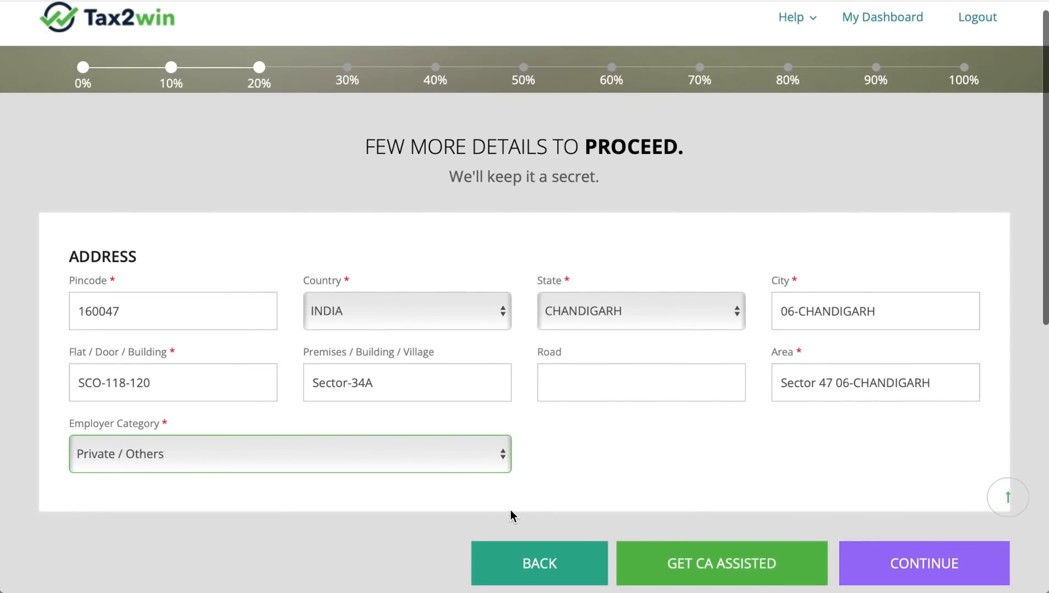
pyautogui.click(927, 568)
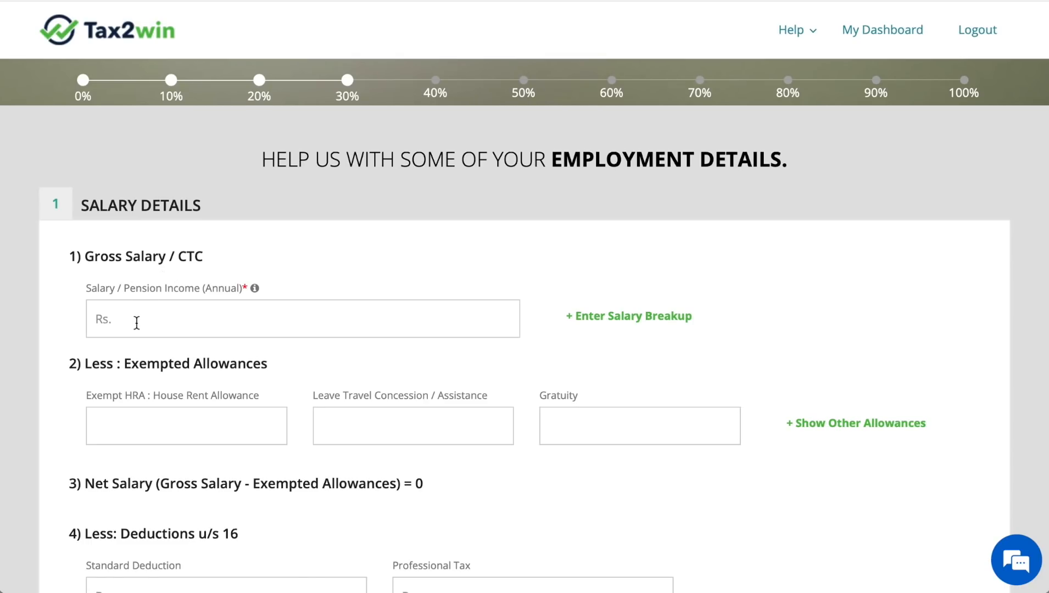
# Step: Open the salary breakup and enter 640000 as Salary / Pension Income
pyautogui.click(600, 320)
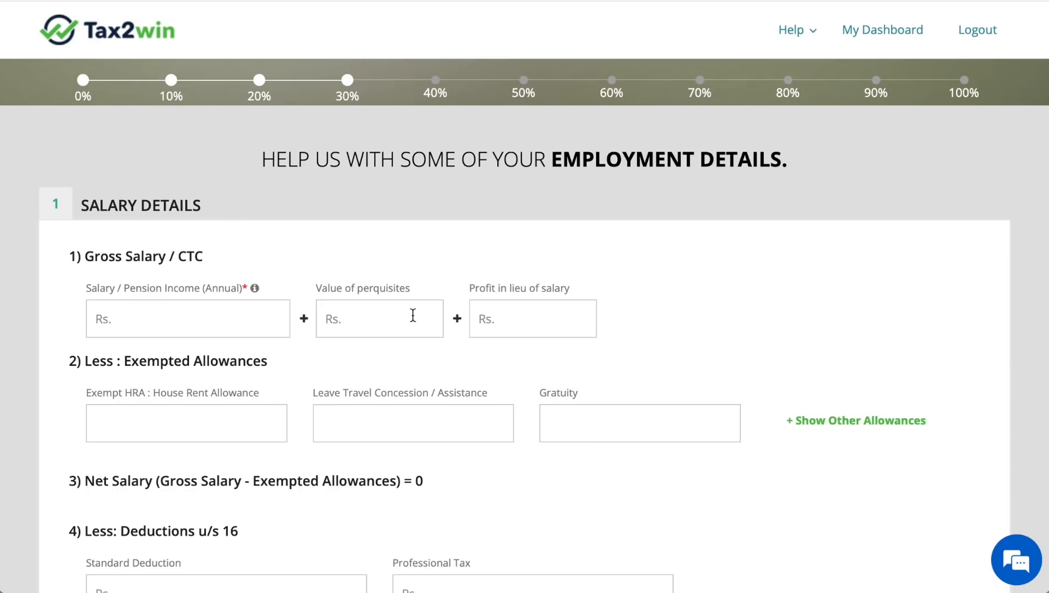
pyautogui.click(152, 328)
pyautogui.write('640')
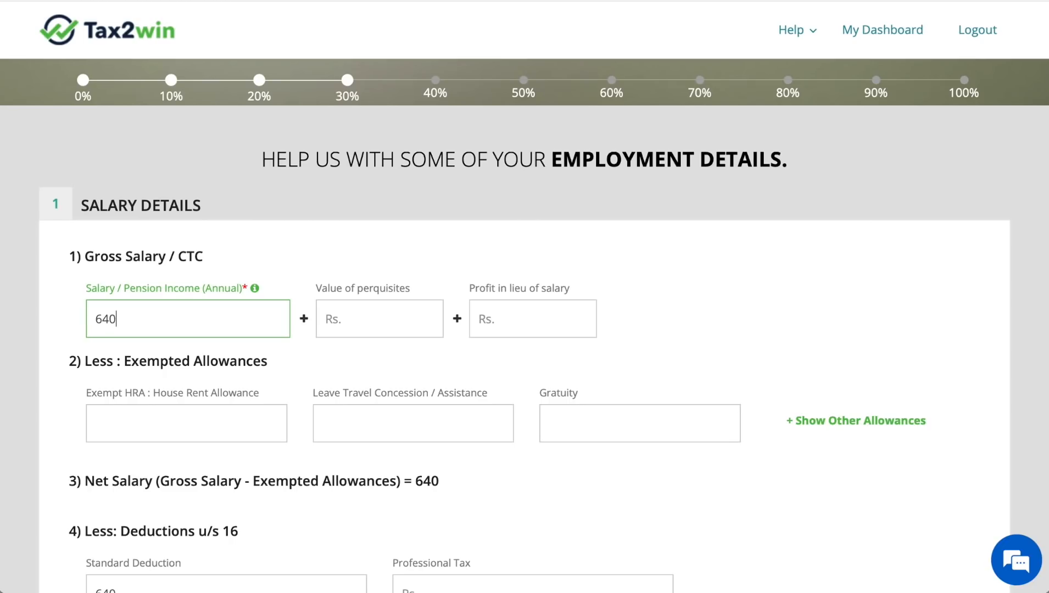
pyautogui.write('000')
pyautogui.click(377, 324)
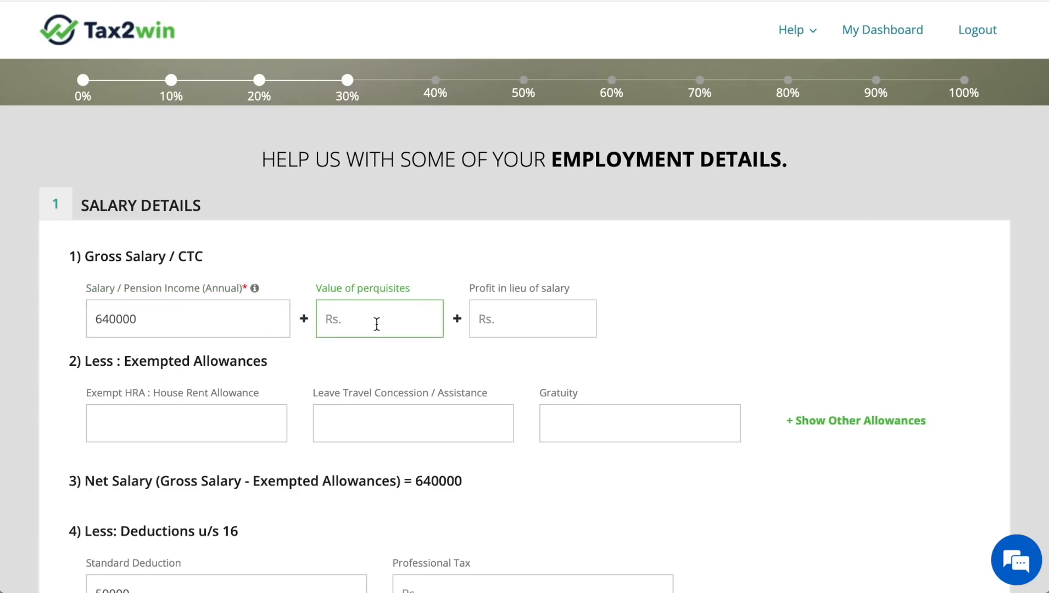
pyautogui.click(517, 320)
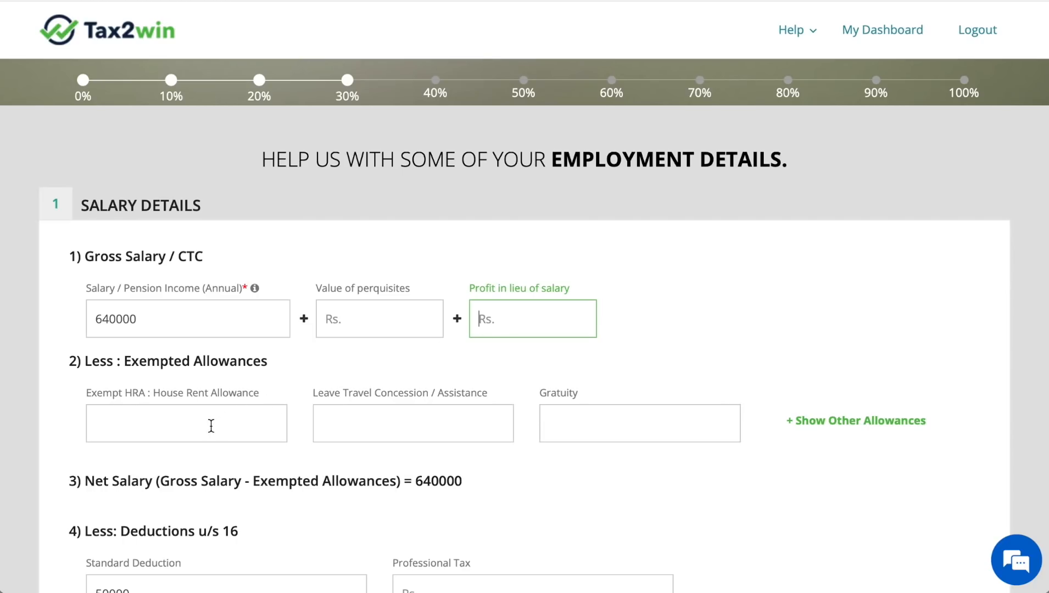
pyautogui.click(189, 430)
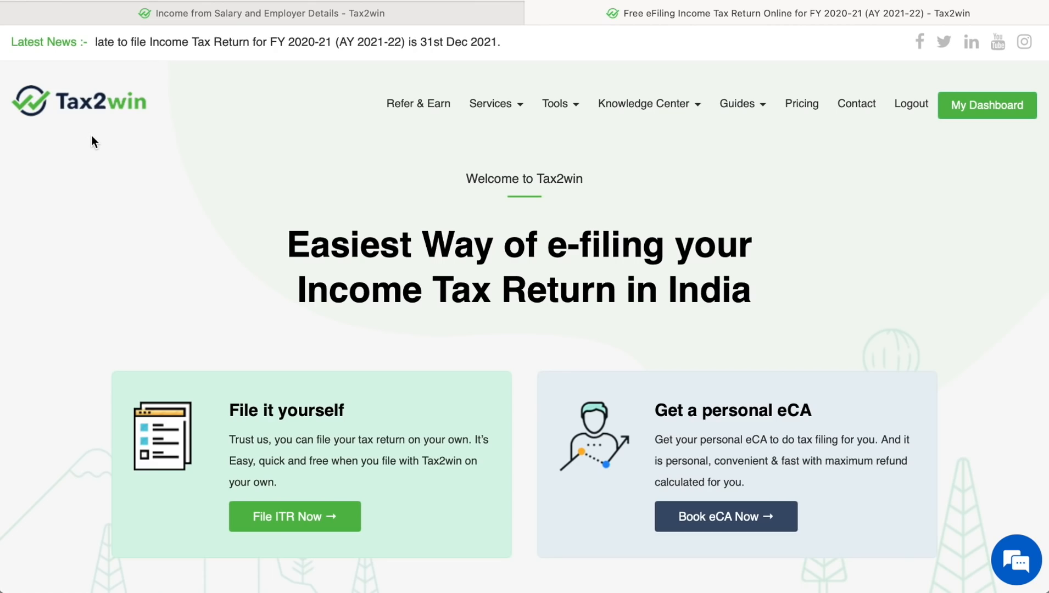
# Step: Open the free HRA Calculator from the page footer
pyautogui.scroll(-15, 92, 136)
pyautogui.scroll(-20, 91, 135)
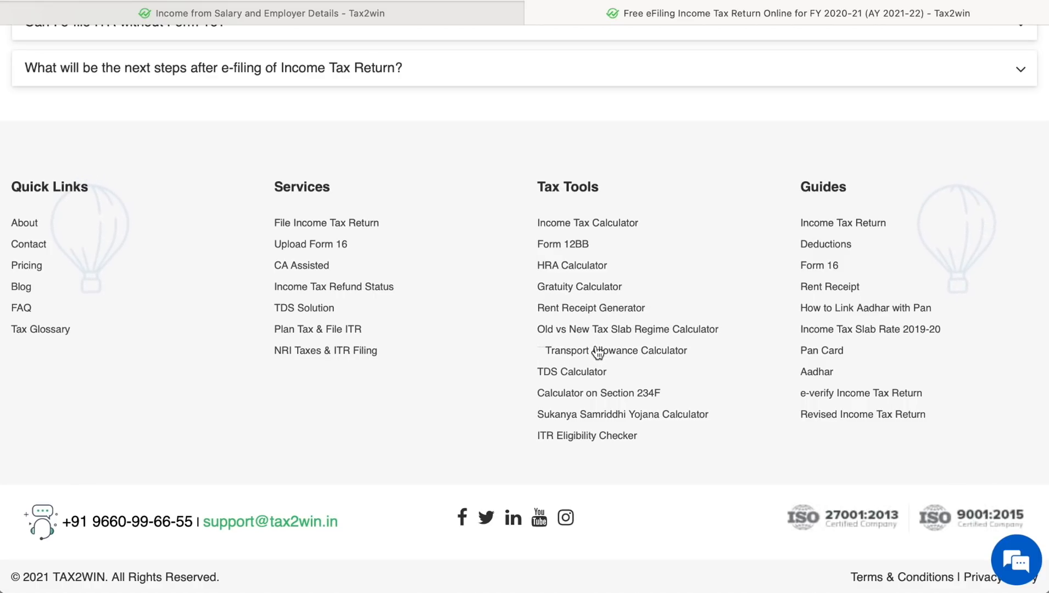
pyautogui.click(583, 269)
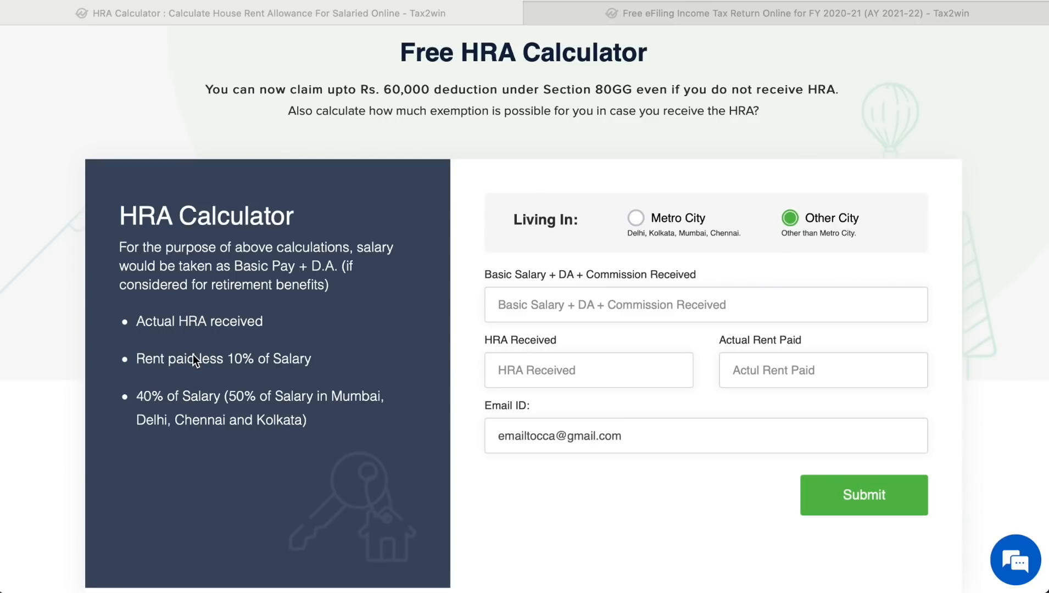
# Step: Enter basic salary 520000, HRA 120000 and rent 88000 with Other City, and calculate
pyautogui.click(508, 304)
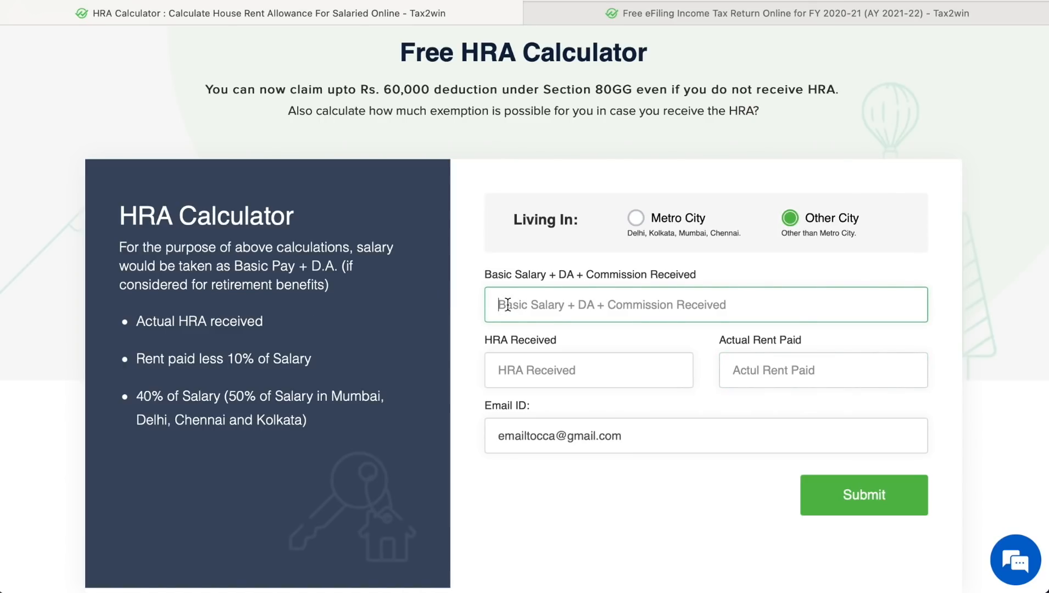
pyautogui.write('52000')
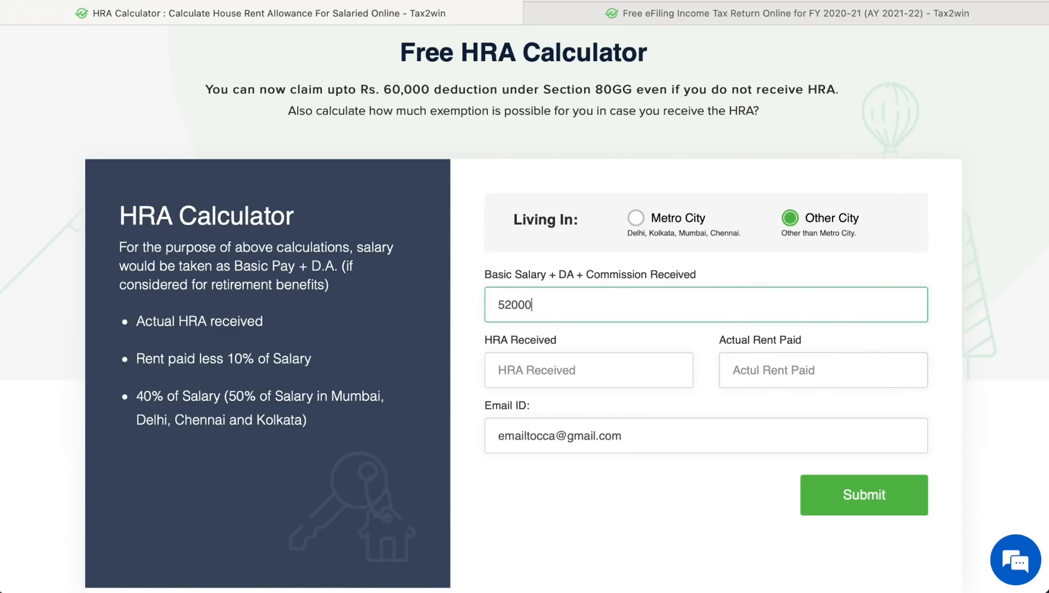
pyautogui.write('0')
pyautogui.click(513, 369)
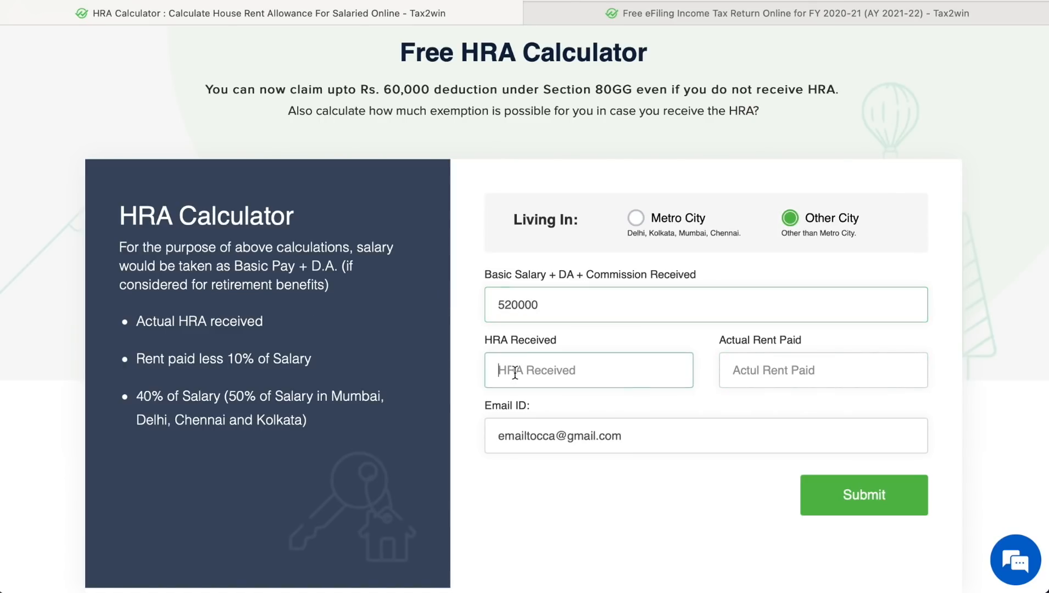
pyautogui.write('120000')
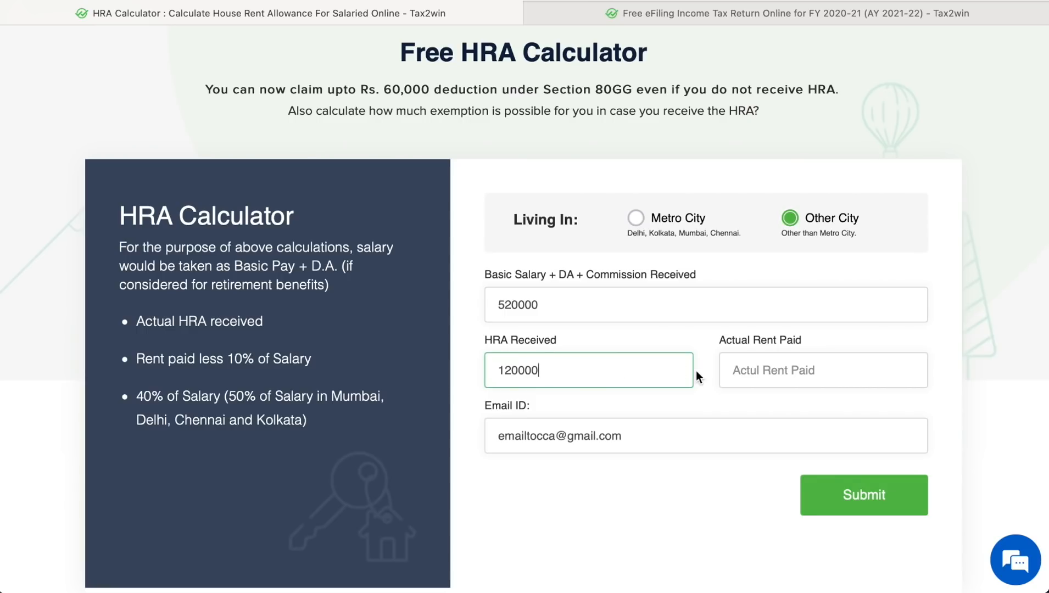
pyautogui.click(752, 370)
pyautogui.write('88000')
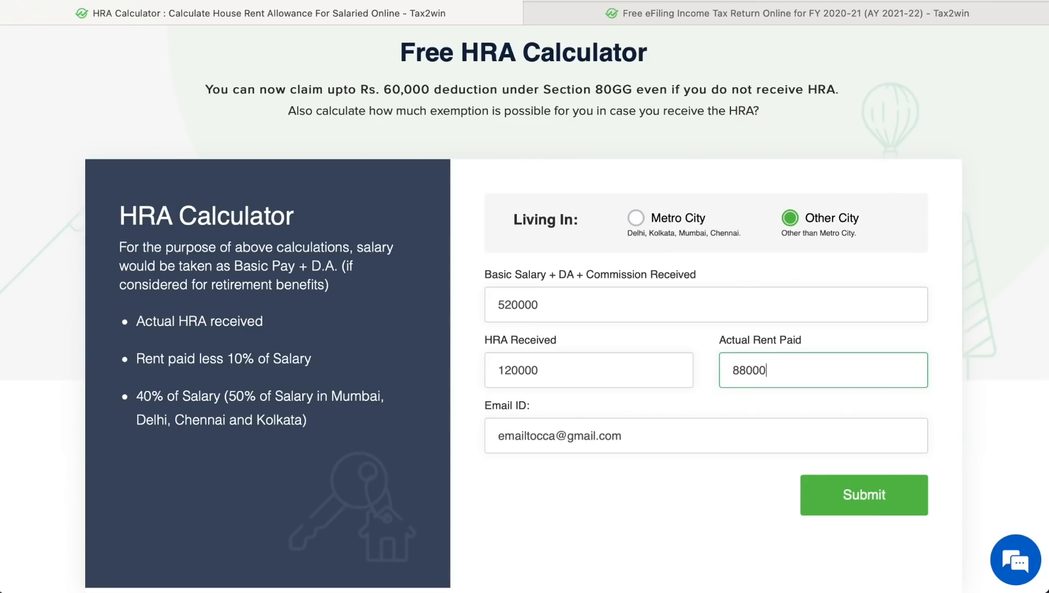
pyautogui.click(635, 218)
pyautogui.click(790, 218)
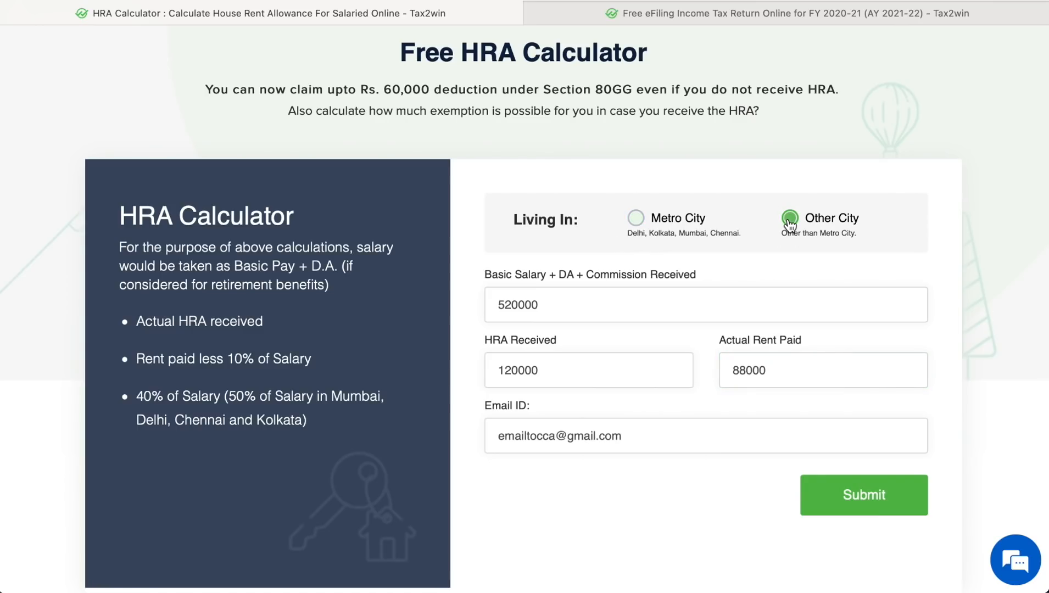
pyautogui.click(860, 501)
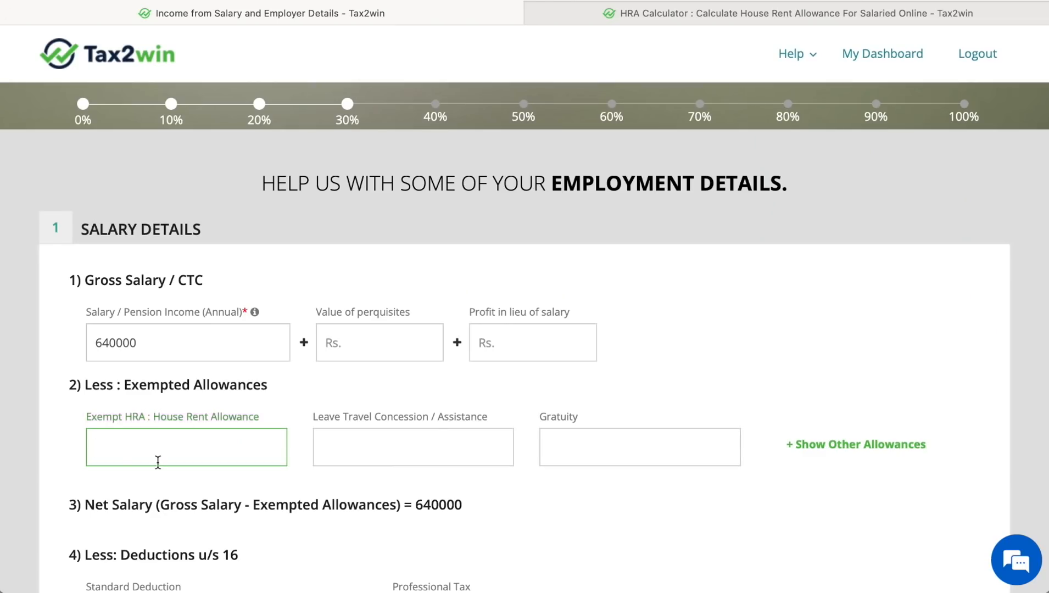
# Step: Enter 36000 as exempt HRA and 0 as professional tax in the salary form
pyautogui.click(117, 454)
pyautogui.write('36000')
pyautogui.click(351, 445)
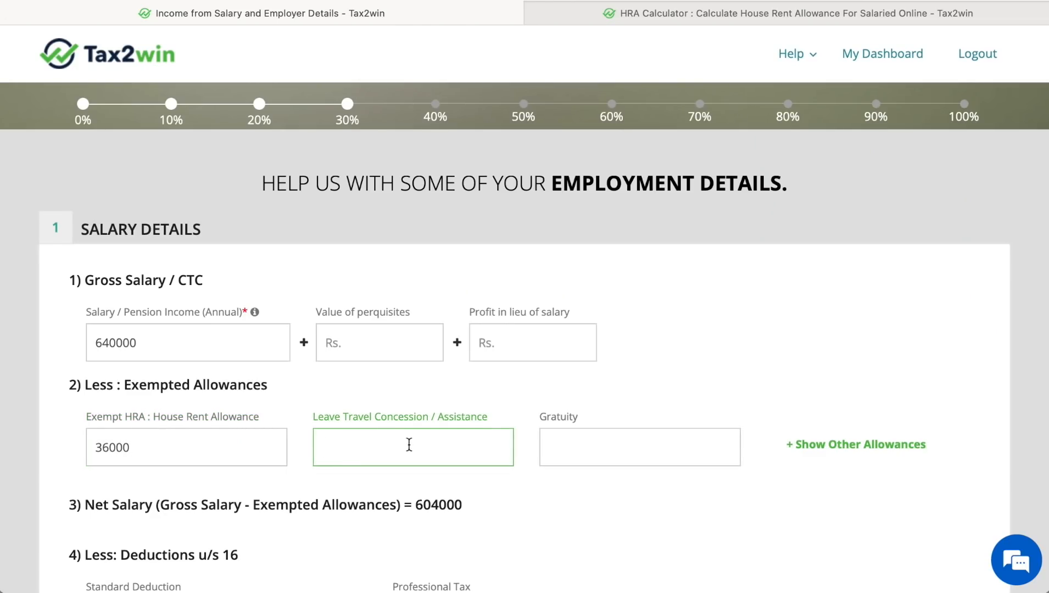
pyautogui.click(575, 446)
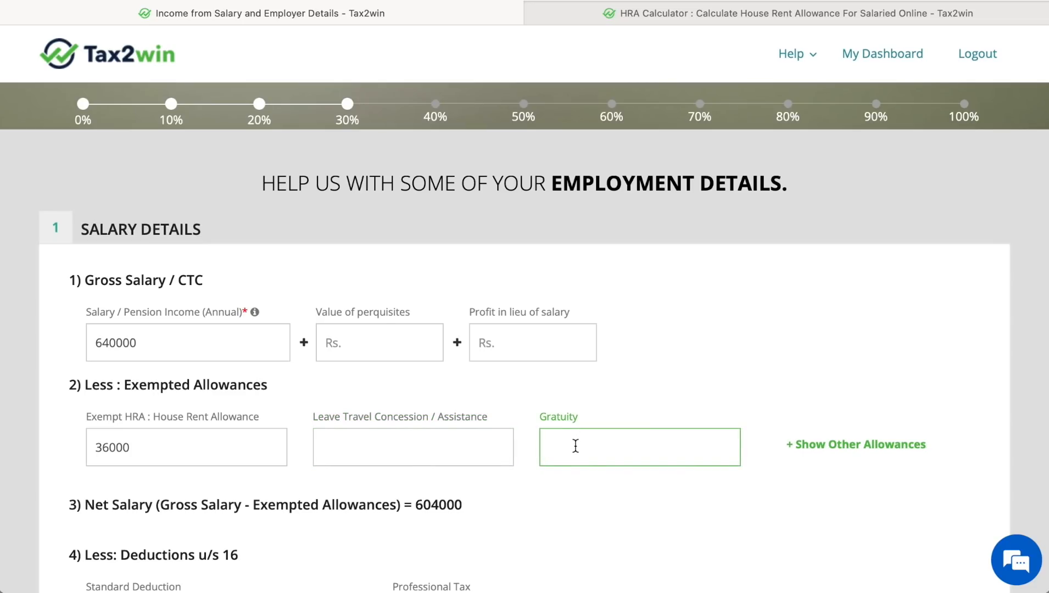
pyautogui.hotkey('shift', 'Tab')
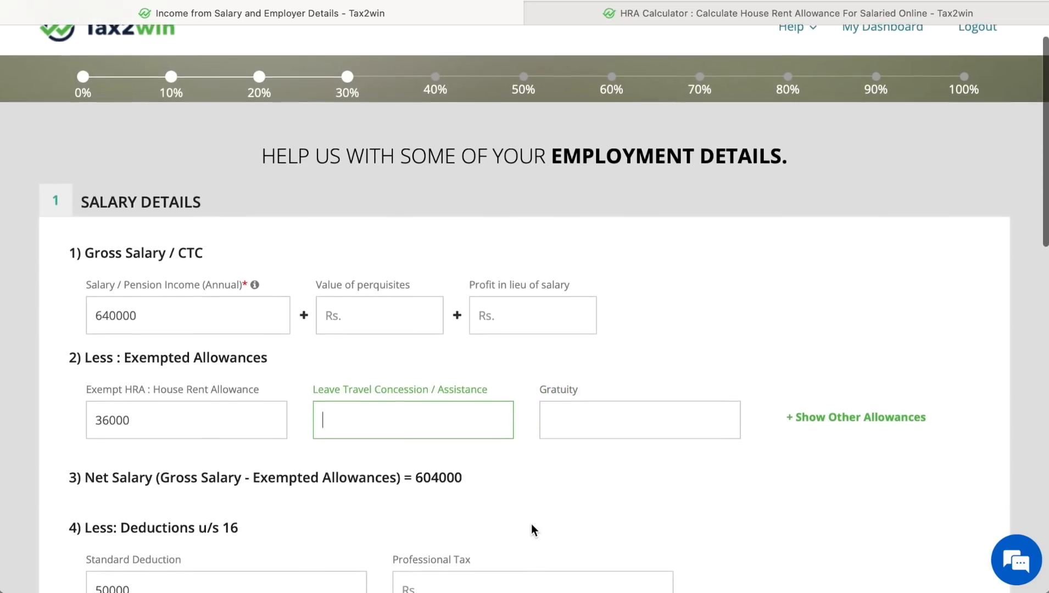
pyautogui.scroll(-5, 531, 528)
pyautogui.scroll(-2, 533, 529)
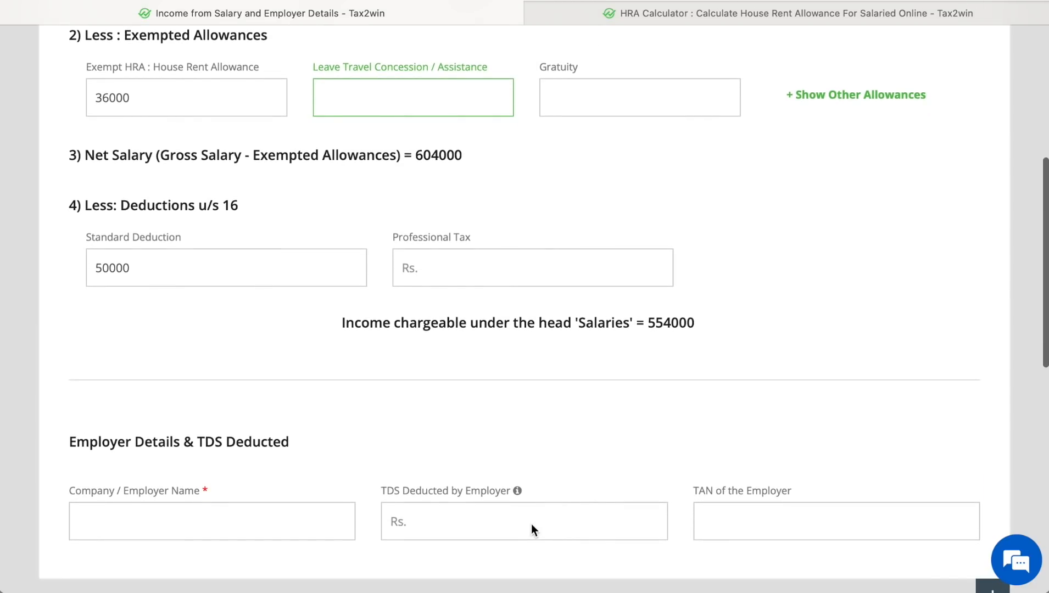
pyautogui.scroll(-2, 532, 524)
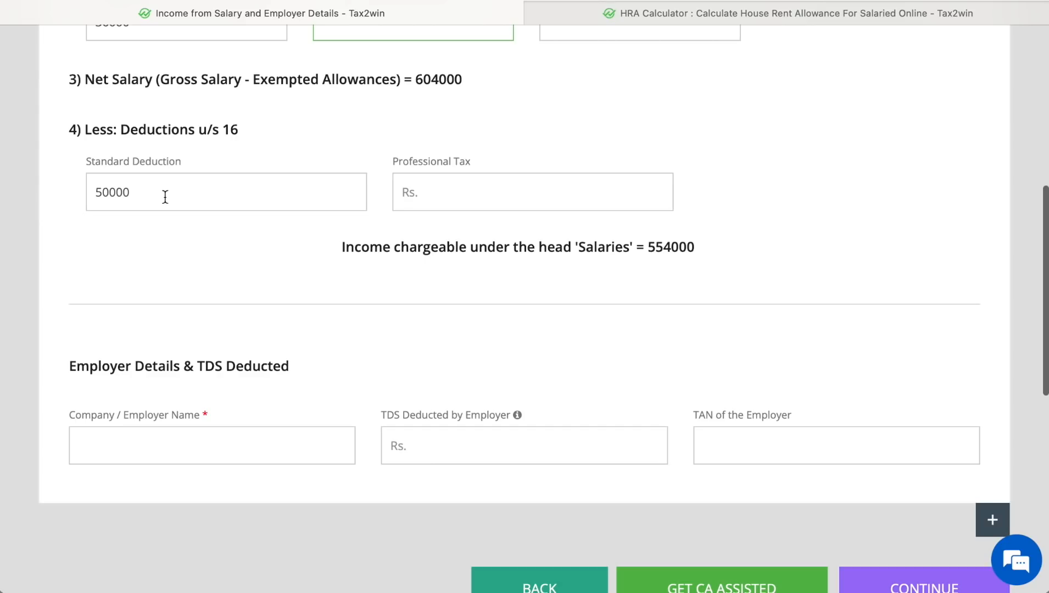
pyautogui.click(471, 203)
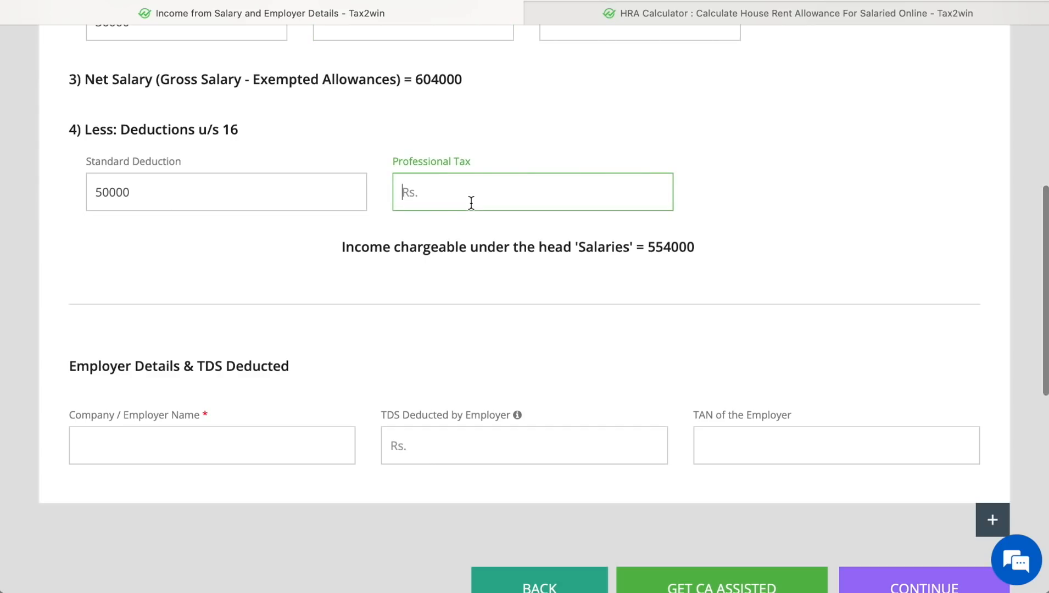
pyautogui.write('0')
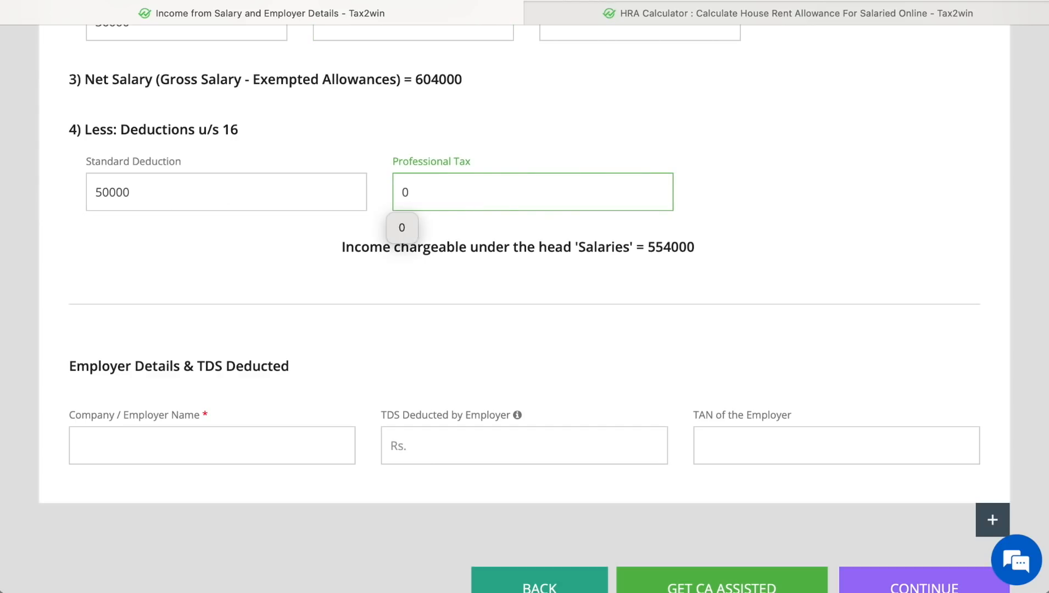
# Step: Enter employer City Commerce Academy with 0 TDS deducted, then save the salary details
pyautogui.click(180, 453)
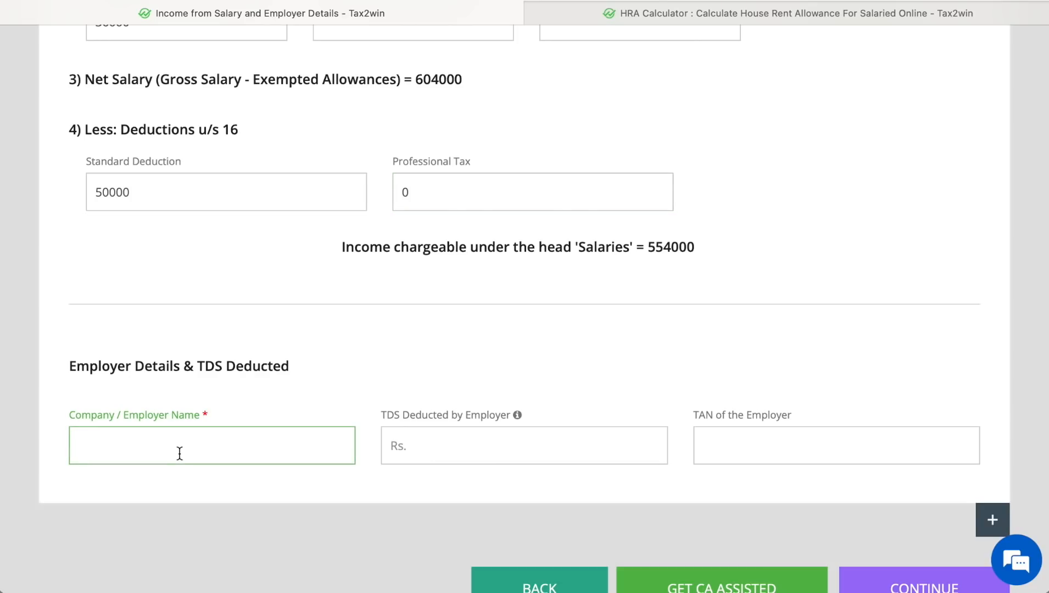
pyautogui.write('City Commerce Academy')
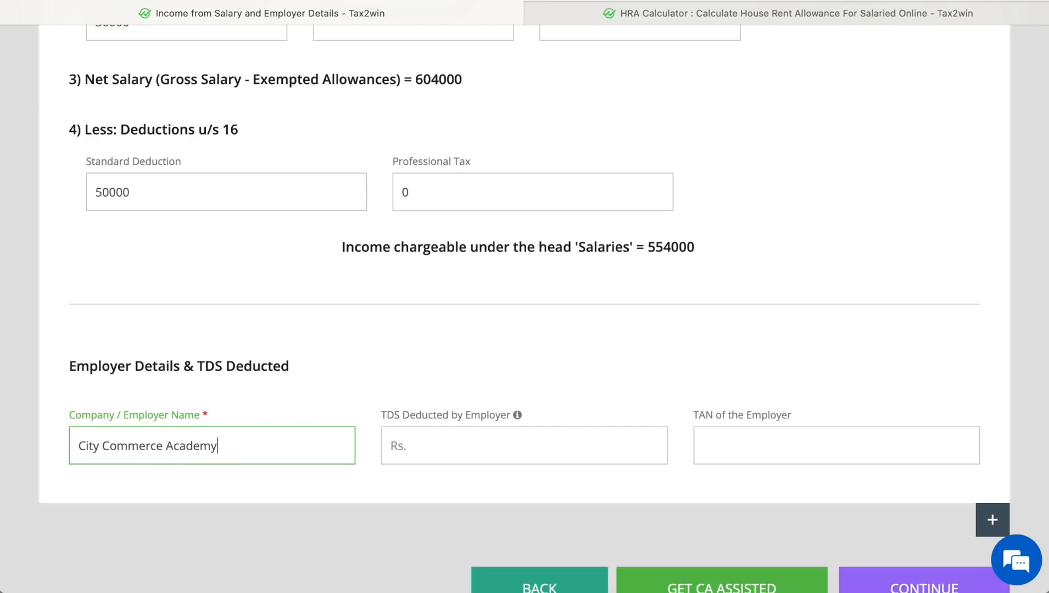
pyautogui.click(419, 457)
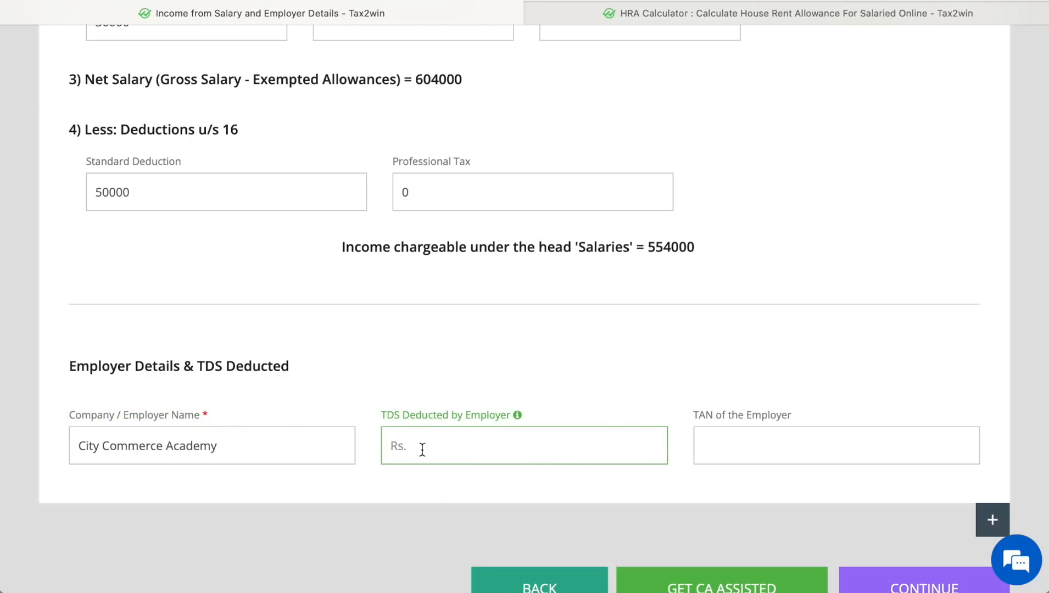
pyautogui.write('0')
pyautogui.click(763, 442)
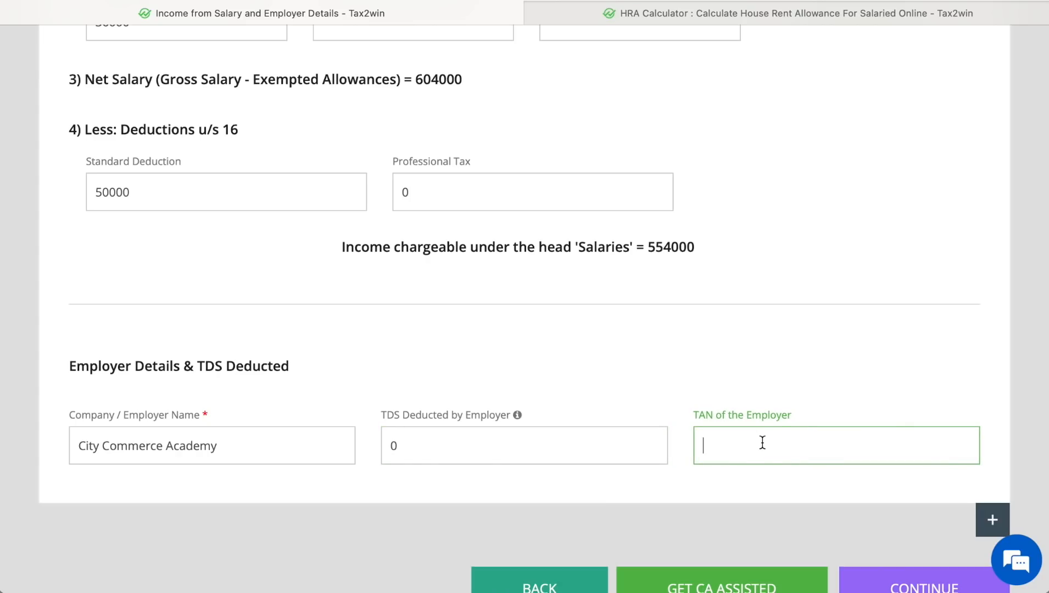
pyautogui.scroll(-2, 763, 442)
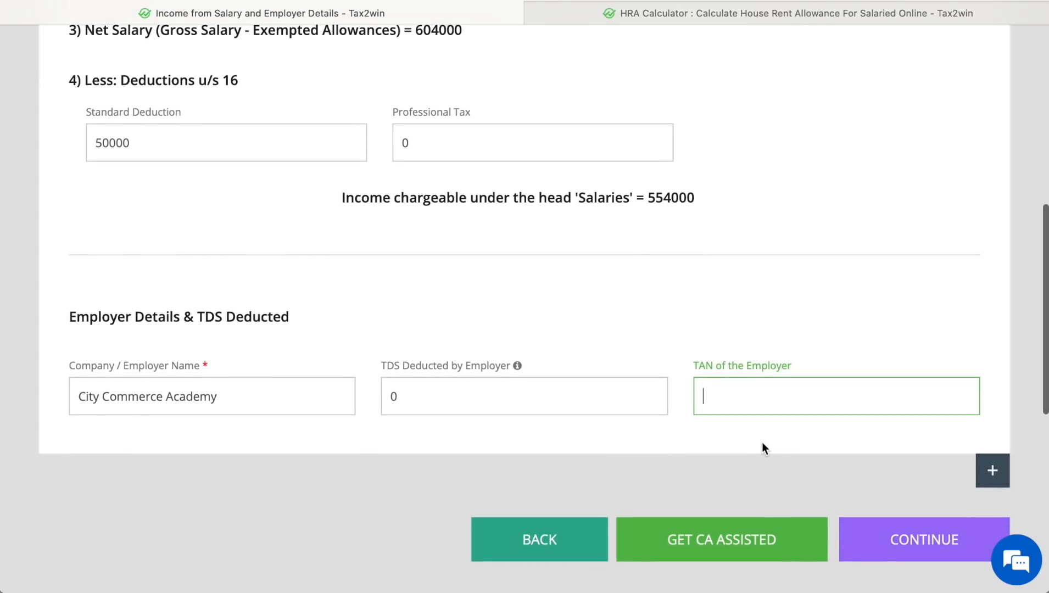
pyautogui.click(923, 545)
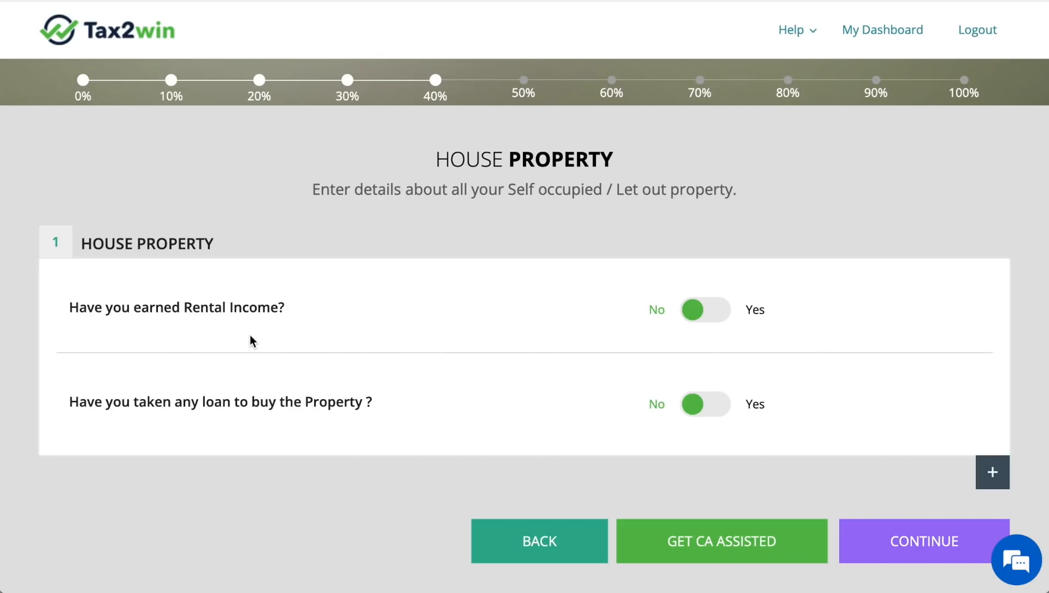
# Step: Set rental income to No and answer Yes to having a loan on the property
pyautogui.click(724, 311)
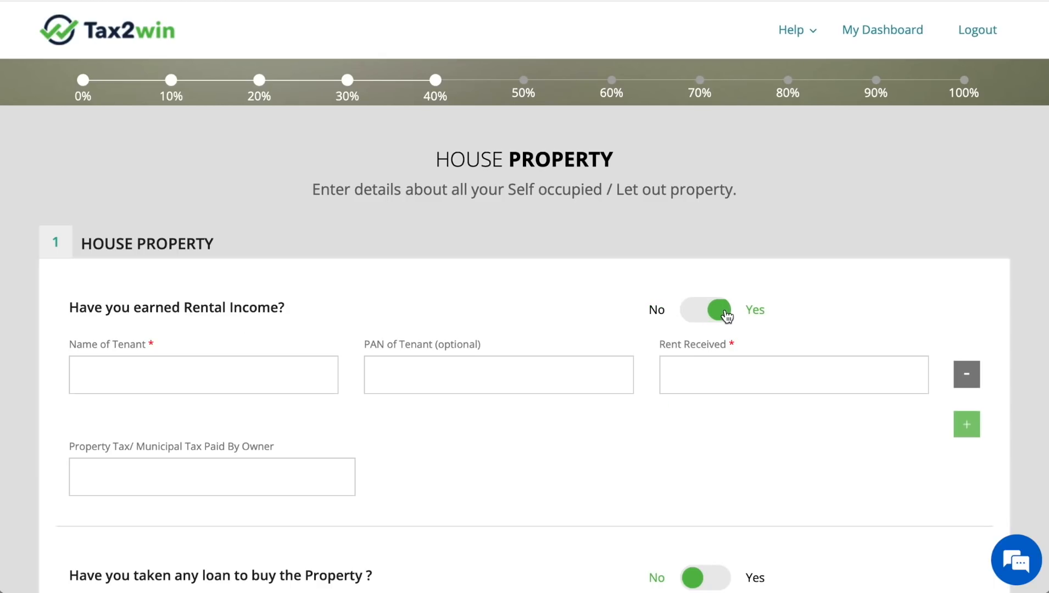
pyautogui.click(683, 313)
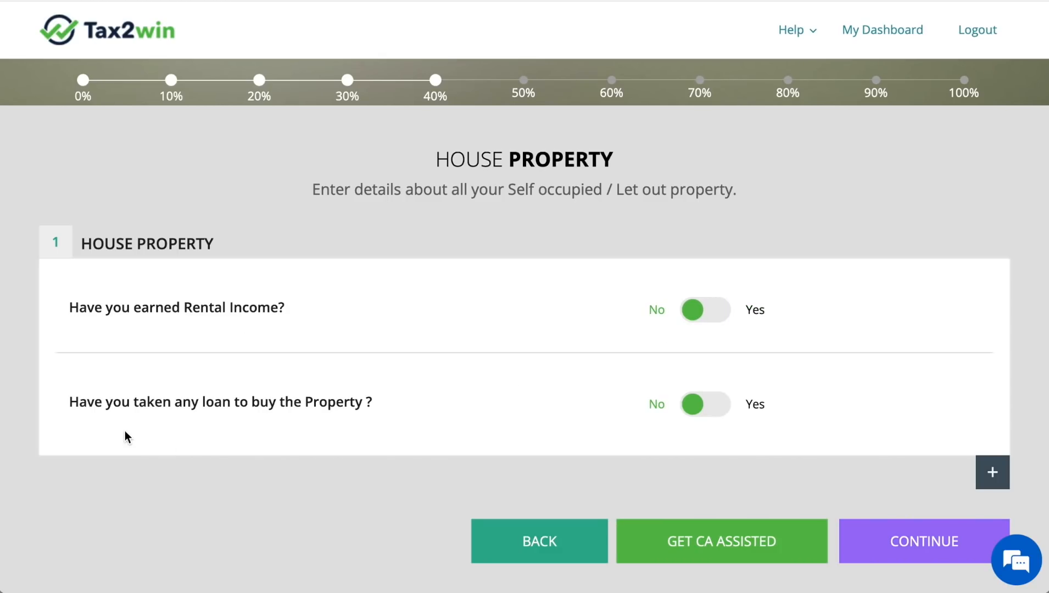
pyautogui.click(723, 420)
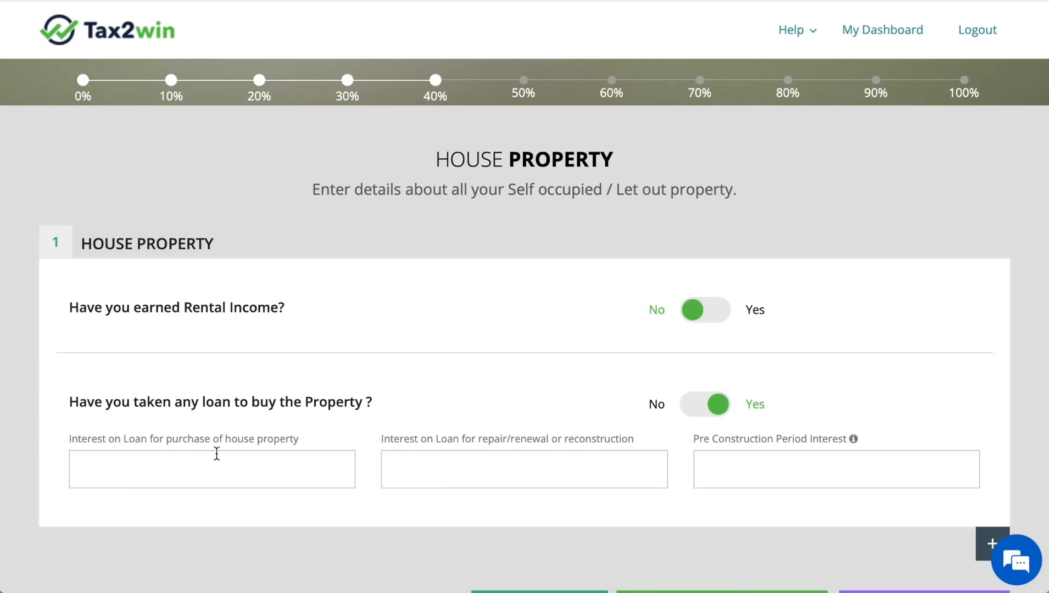
# Step: Enter 63000 as purchase-loan interest and submit the House Property details
pyautogui.click(197, 485)
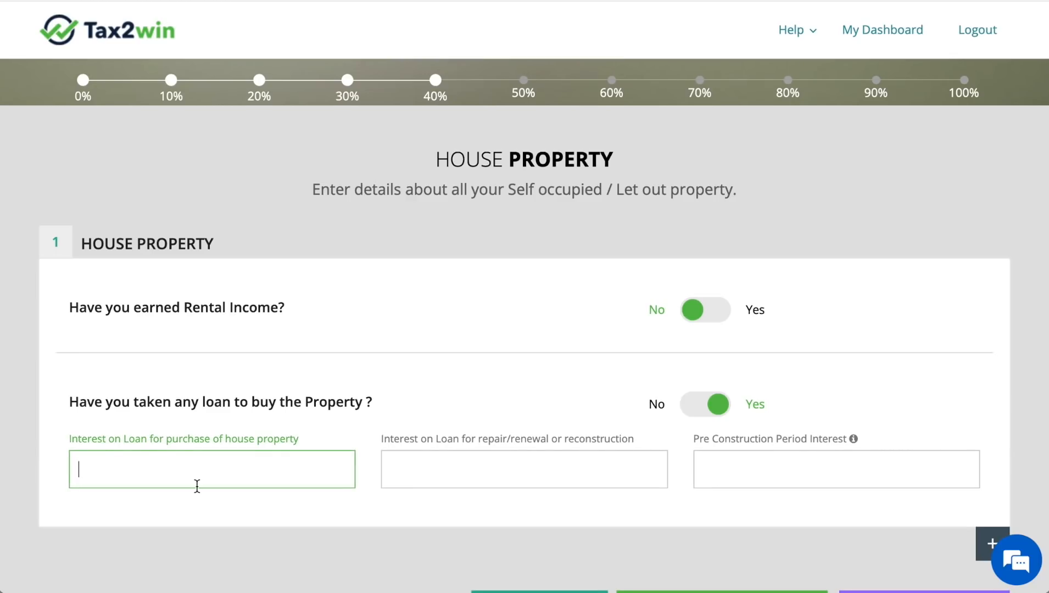
pyautogui.write('63000')
pyautogui.click(507, 469)
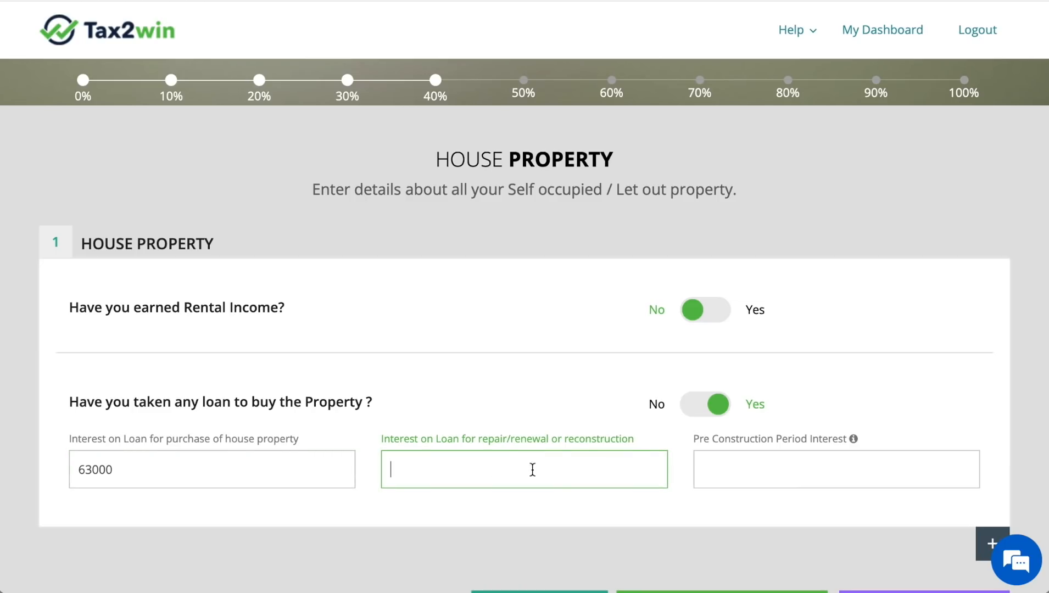
pyautogui.click(758, 466)
pyautogui.scroll(-1, 759, 466)
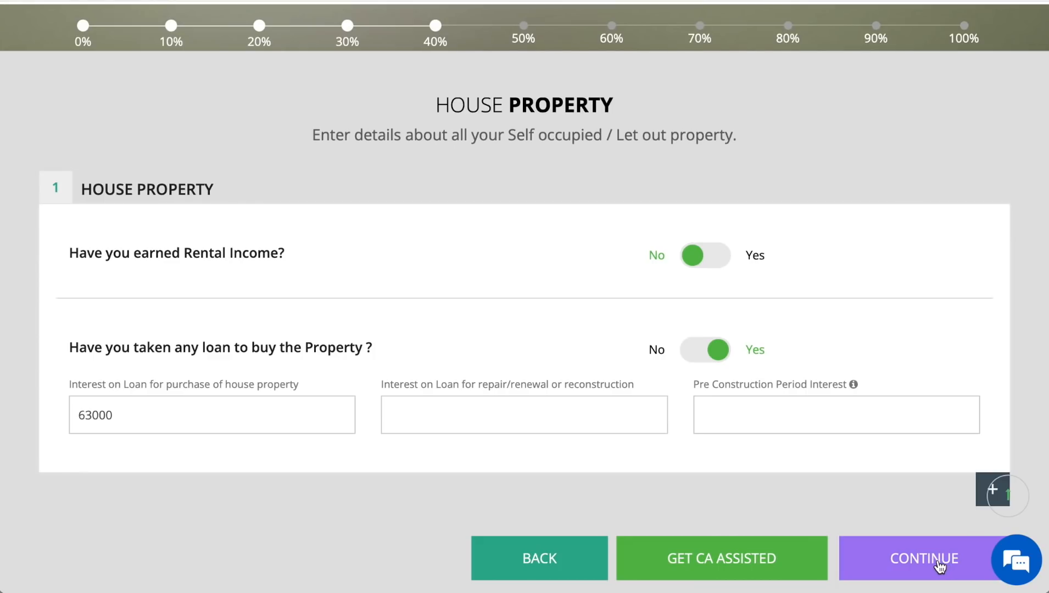
pyautogui.click(940, 566)
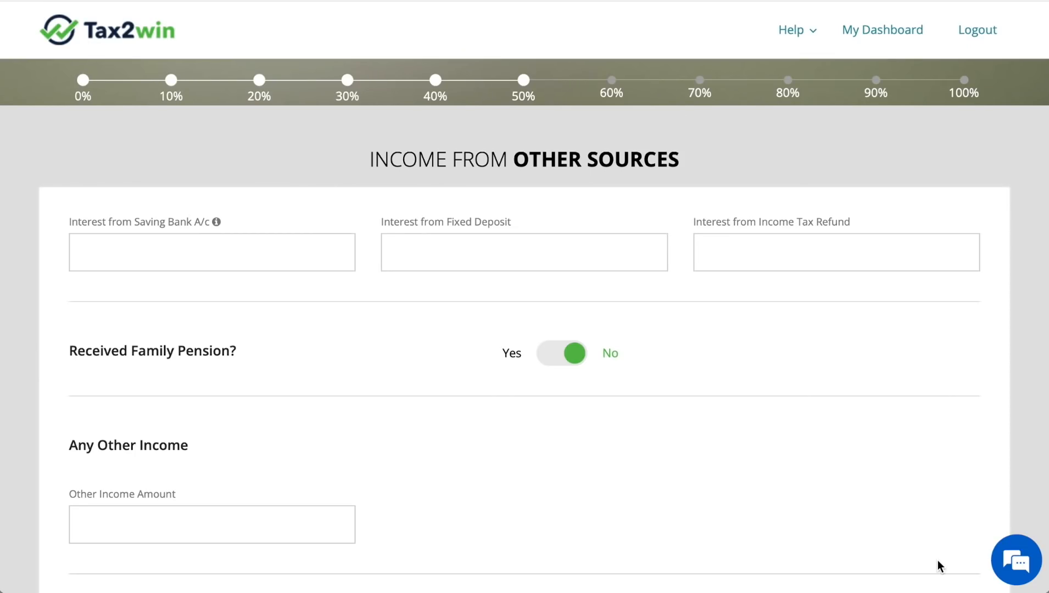
# Step: Enter 8620 savings bank interest and 8400 other income
pyautogui.click(195, 253)
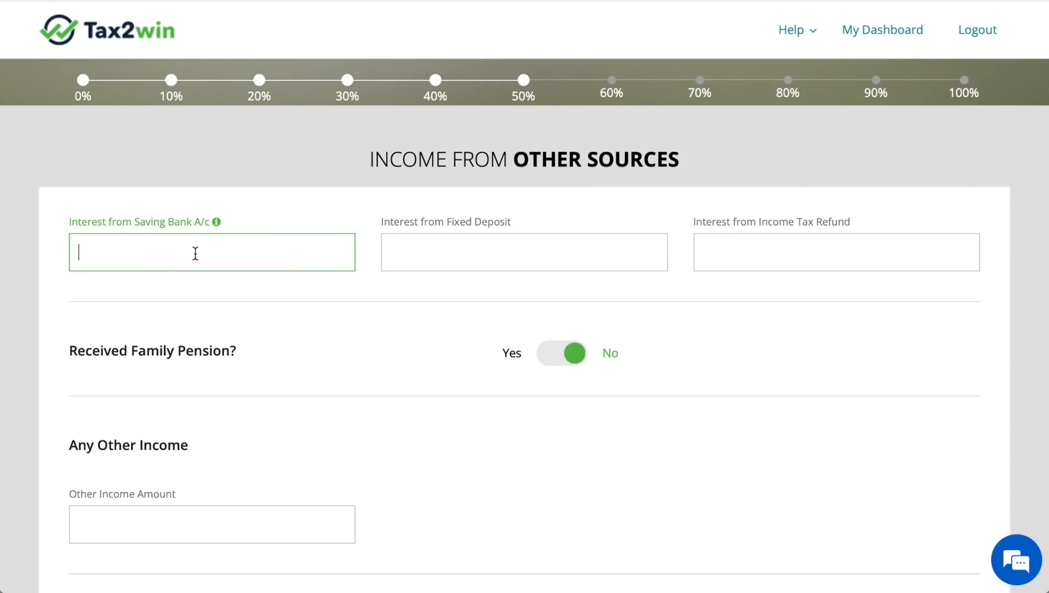
pyautogui.write('8620')
pyautogui.click(420, 245)
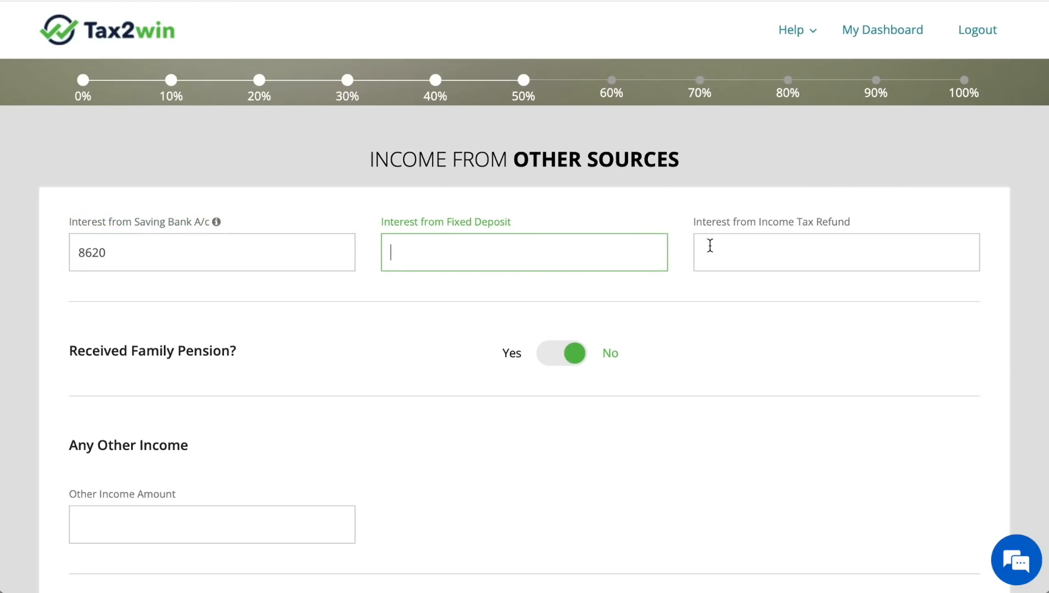
pyautogui.click(747, 251)
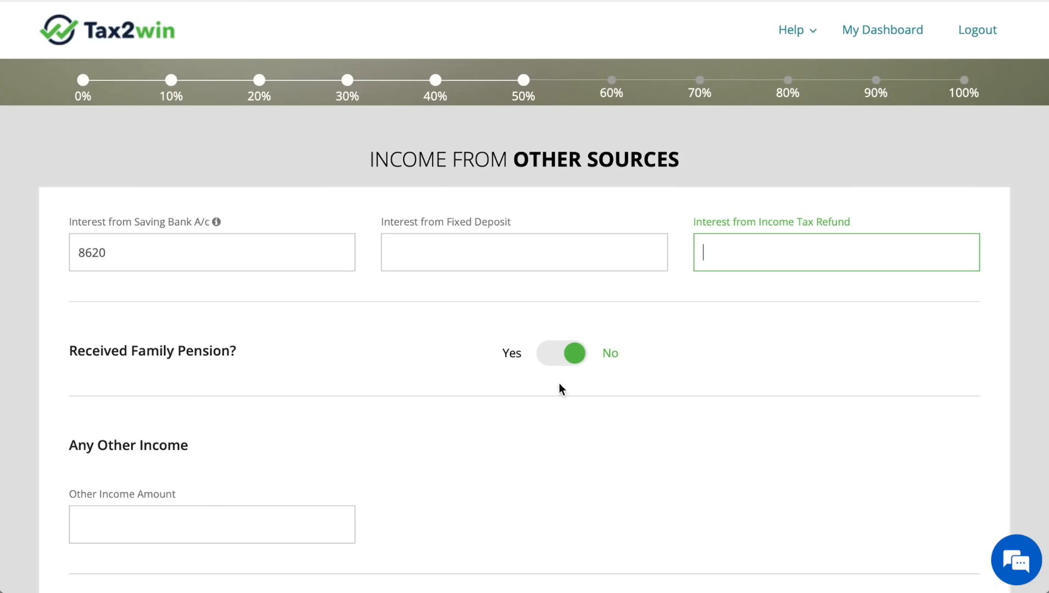
pyautogui.click(149, 524)
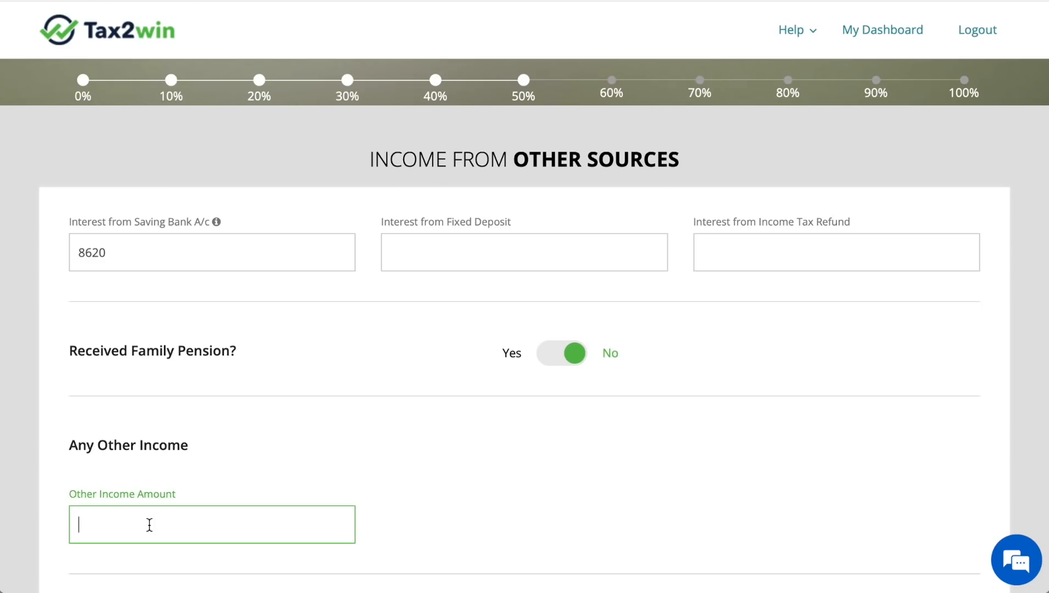
pyautogui.write('8400')
pyautogui.click(451, 529)
# Step: Declare 4000 exempt Agriculture Income and submit Income from Other Sources
pyautogui.scroll(-4, 449, 525)
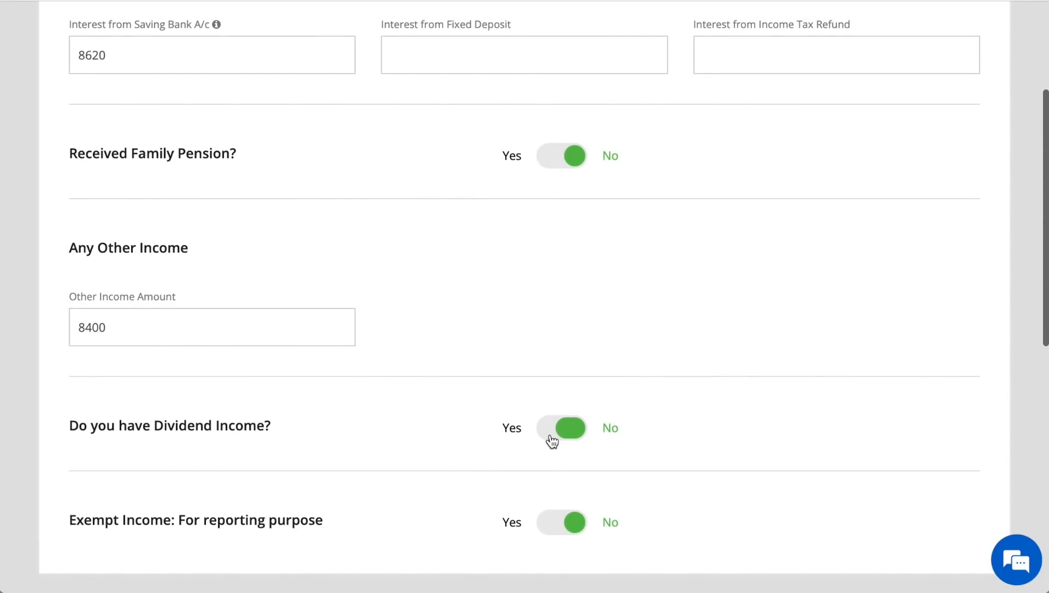
pyautogui.click(570, 435)
pyautogui.scroll(-1, 486, 517)
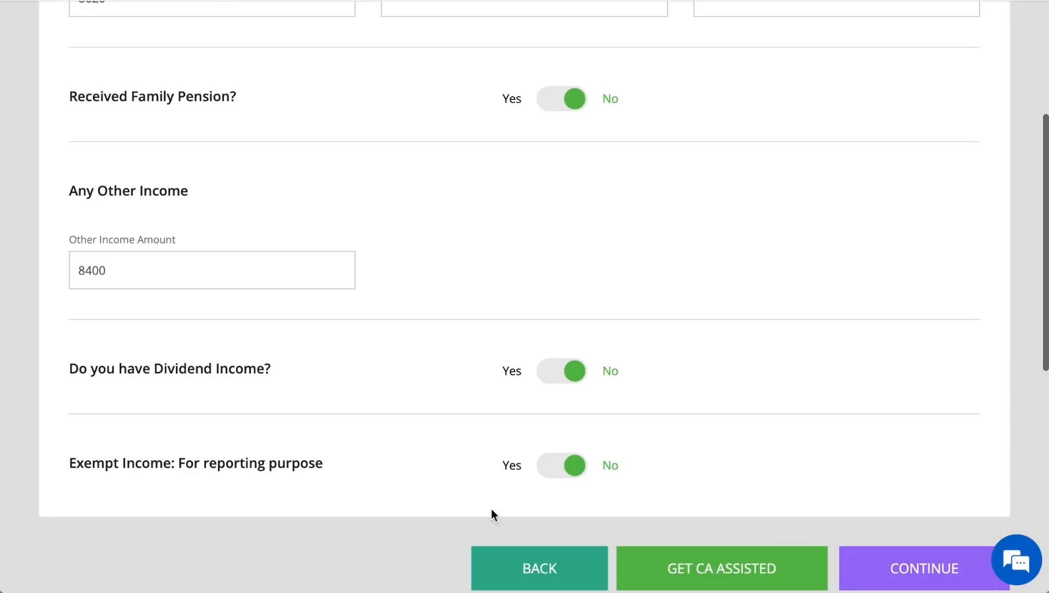
pyautogui.click(549, 467)
pyautogui.click(468, 531)
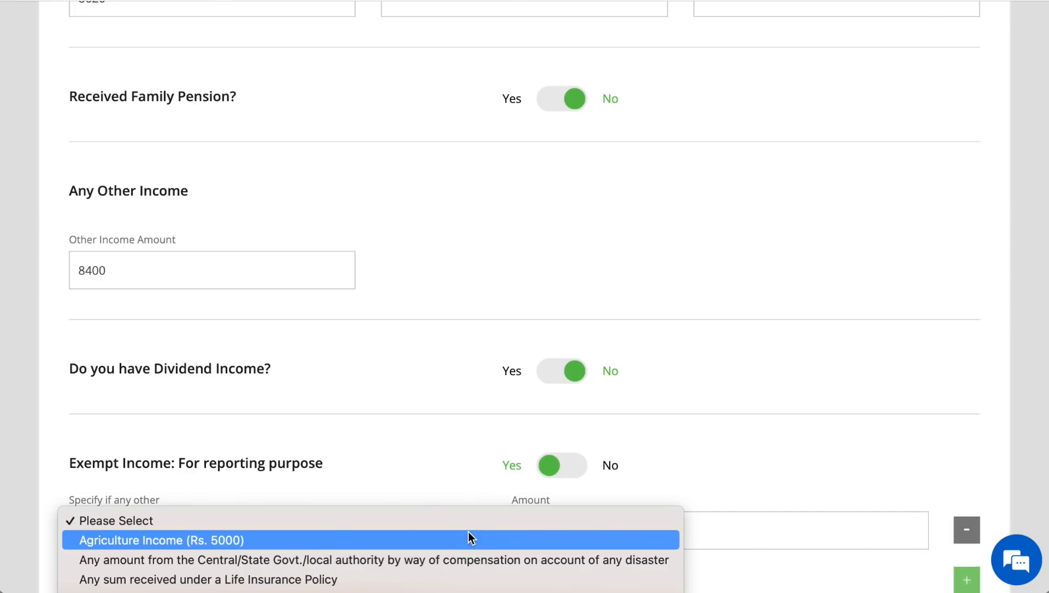
pyautogui.click(253, 540)
pyautogui.click(538, 529)
pyautogui.write('4000')
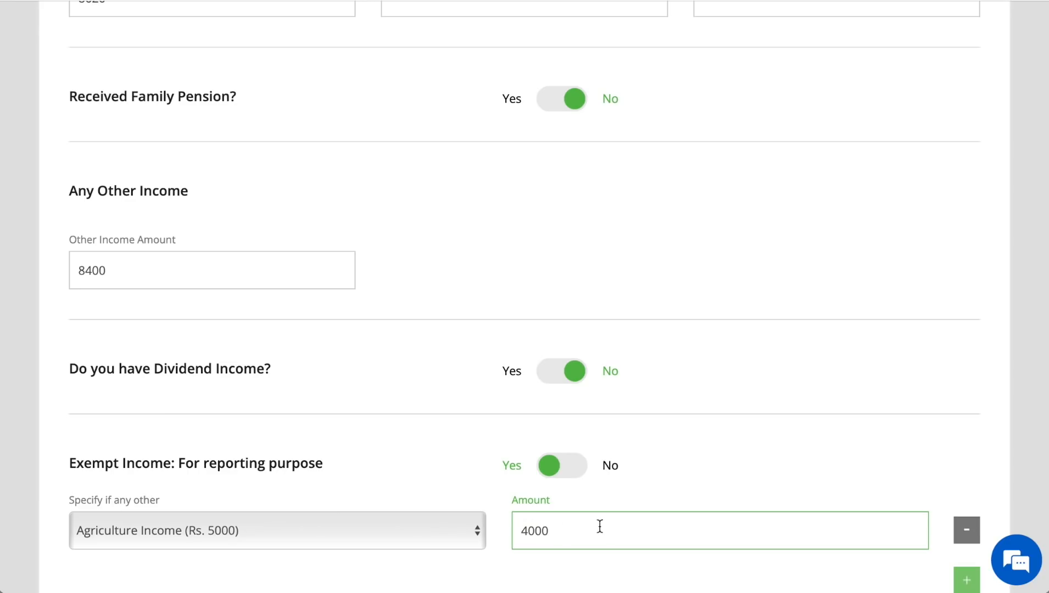
pyautogui.click(609, 558)
pyautogui.scroll(-3, 594, 567)
pyautogui.scroll(-2, 595, 567)
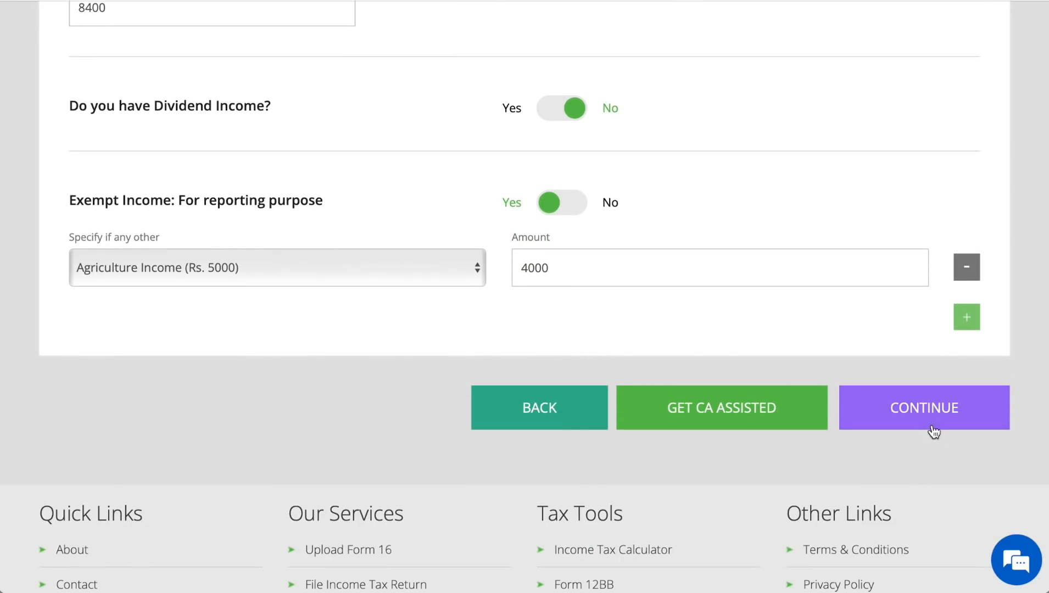
pyautogui.click(920, 416)
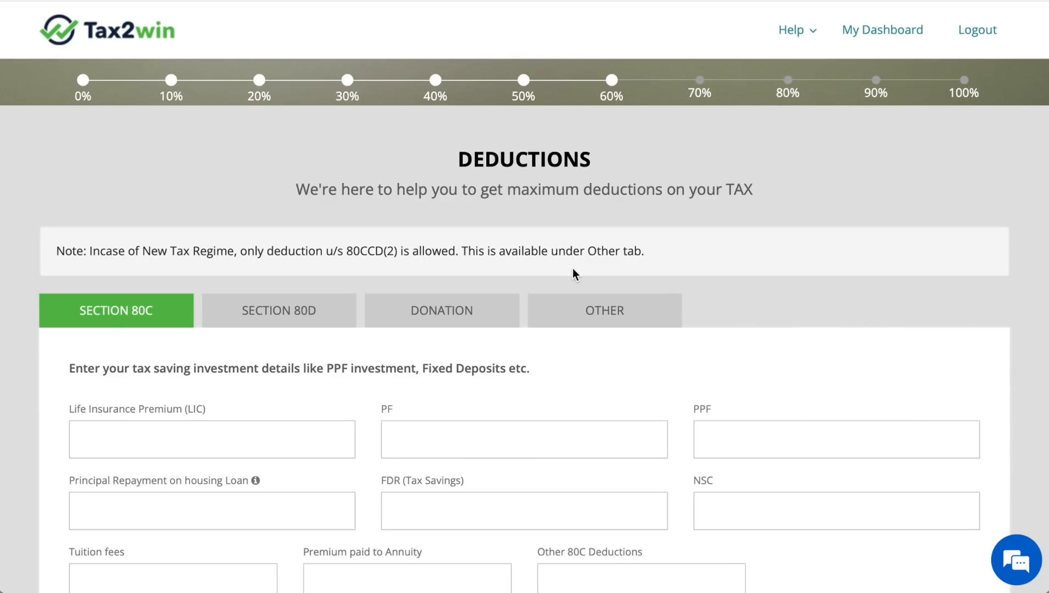
# Step: Enter 36000 life insurance premium and 44000 housing loan principal under Section 80C
pyautogui.scroll(-2, 572, 270)
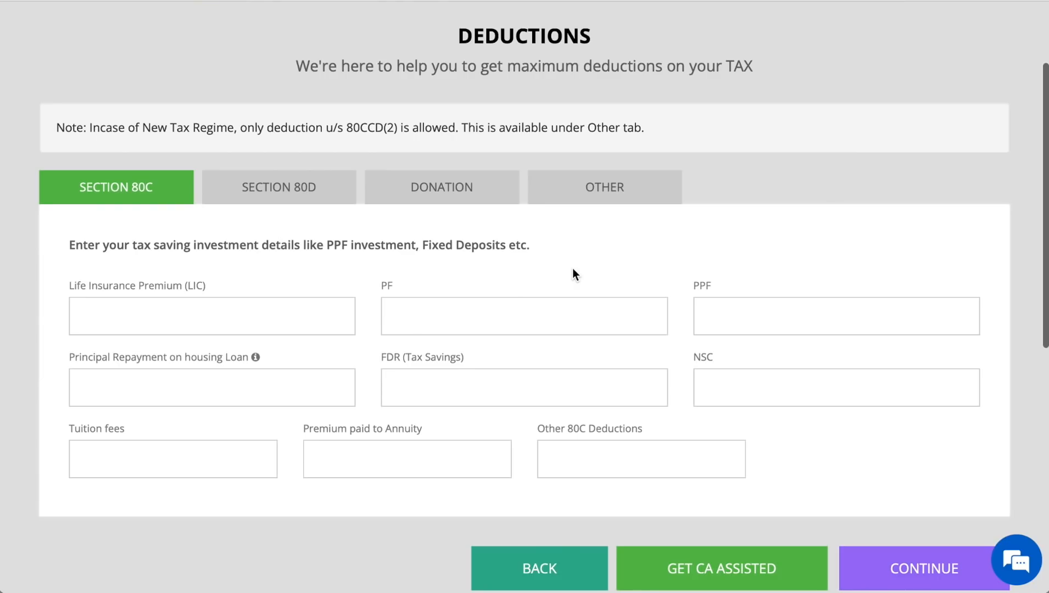
pyautogui.scroll(-1, 573, 269)
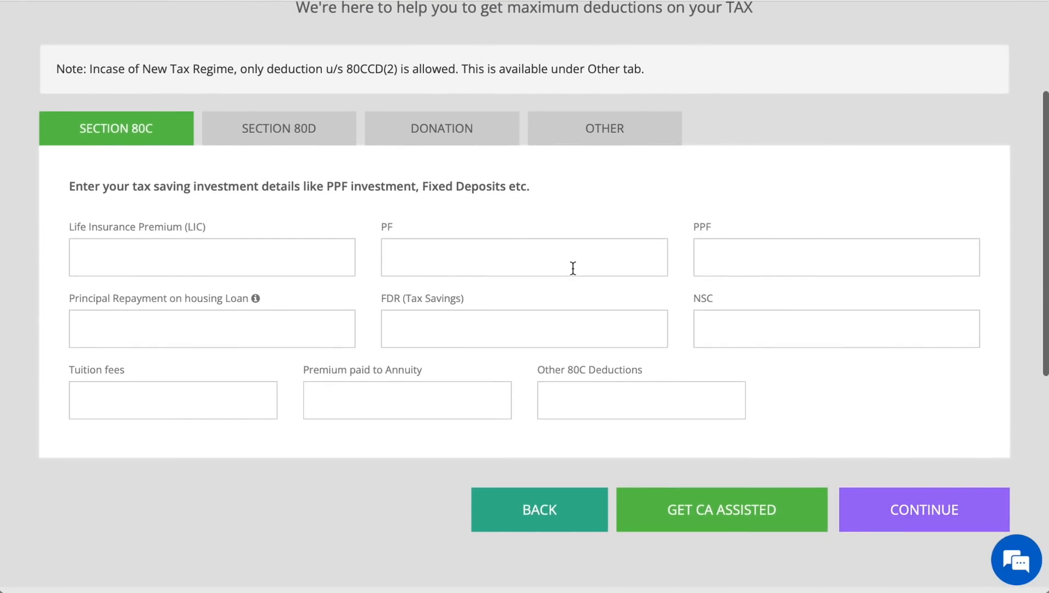
pyautogui.click(139, 259)
pyautogui.write('3')
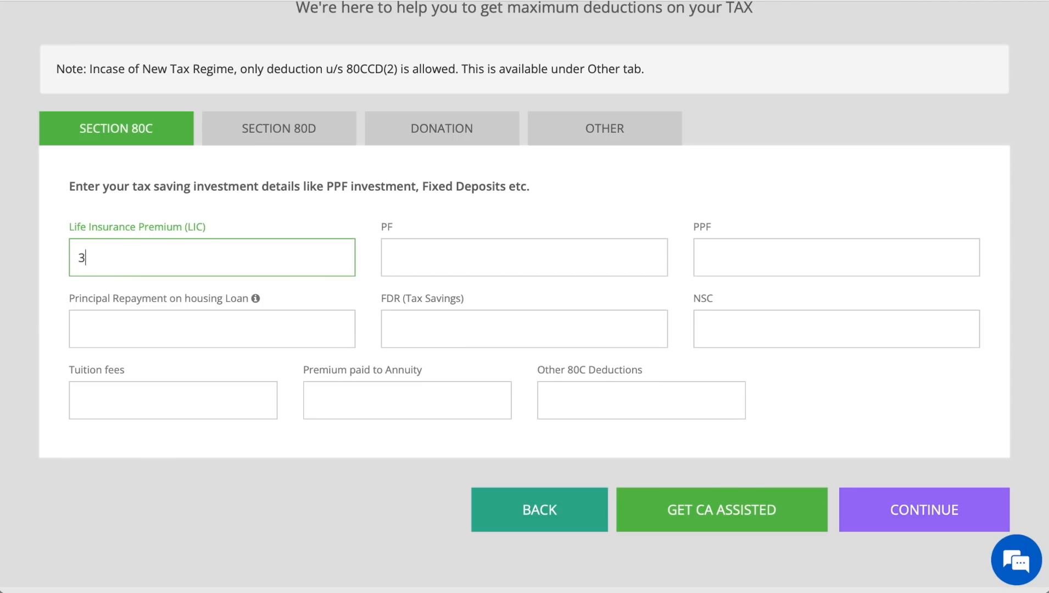
pyautogui.write('6000')
pyautogui.click(487, 265)
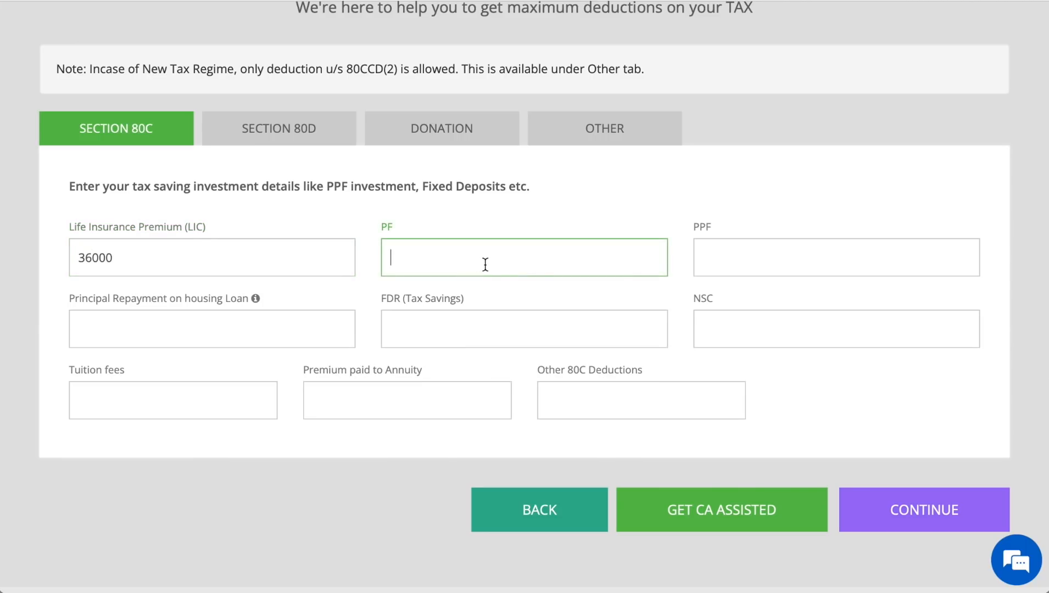
pyautogui.click(737, 264)
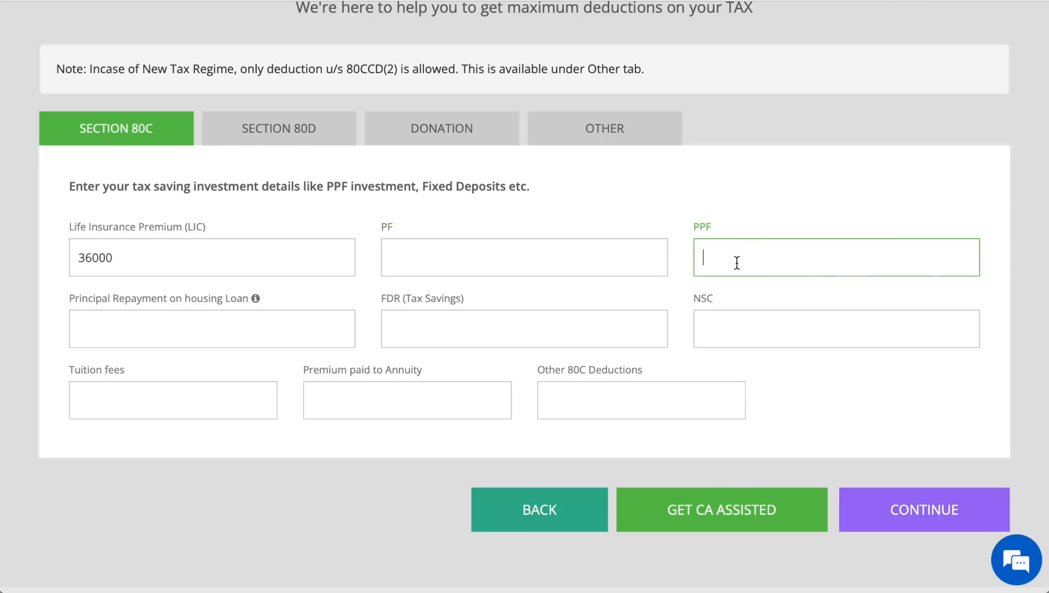
pyautogui.click(212, 329)
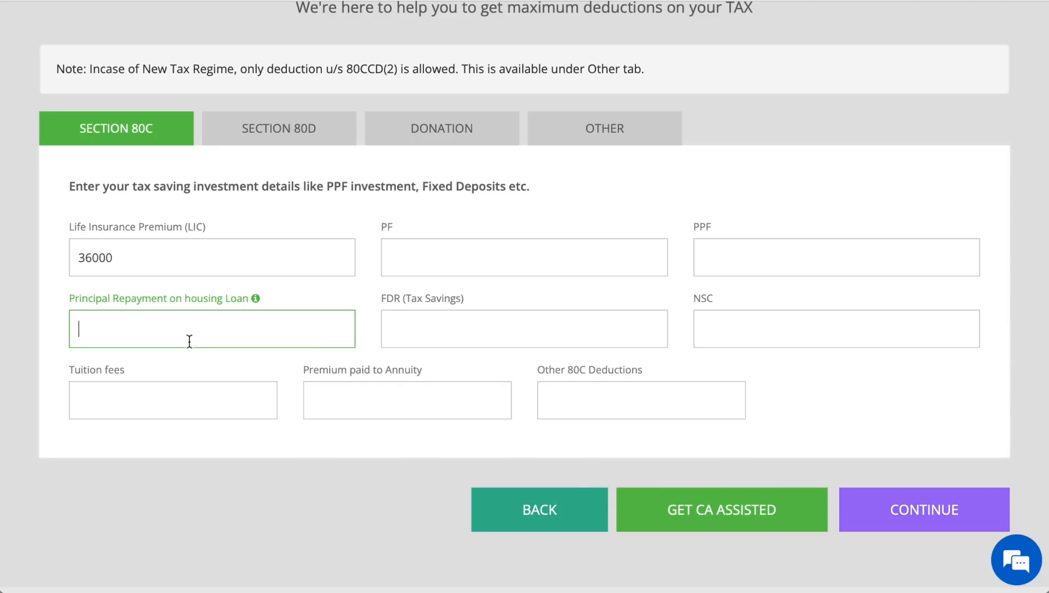
pyautogui.write('44000')
pyautogui.click(432, 329)
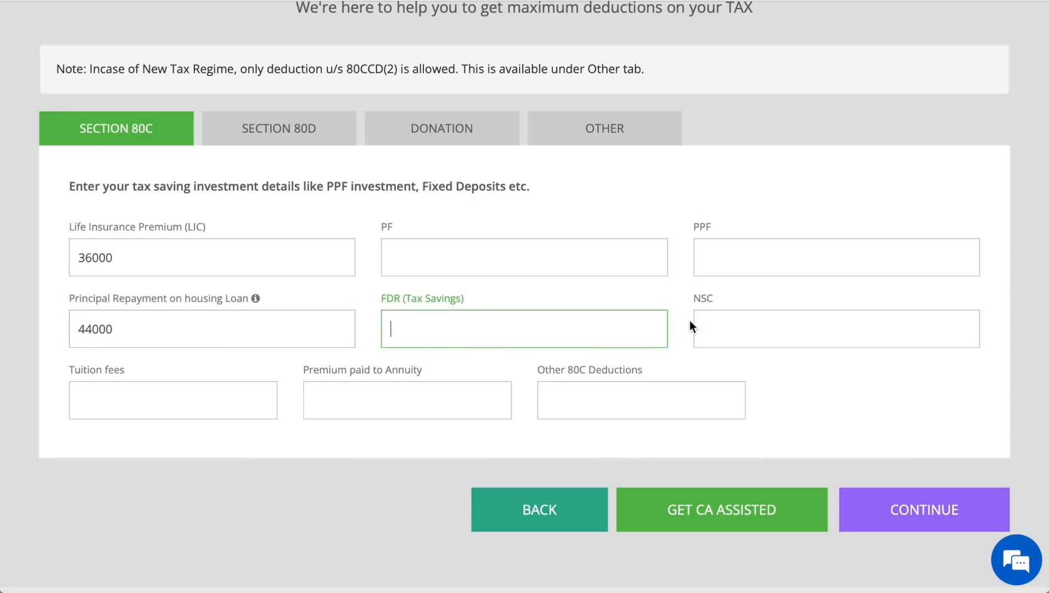
pyautogui.click(747, 321)
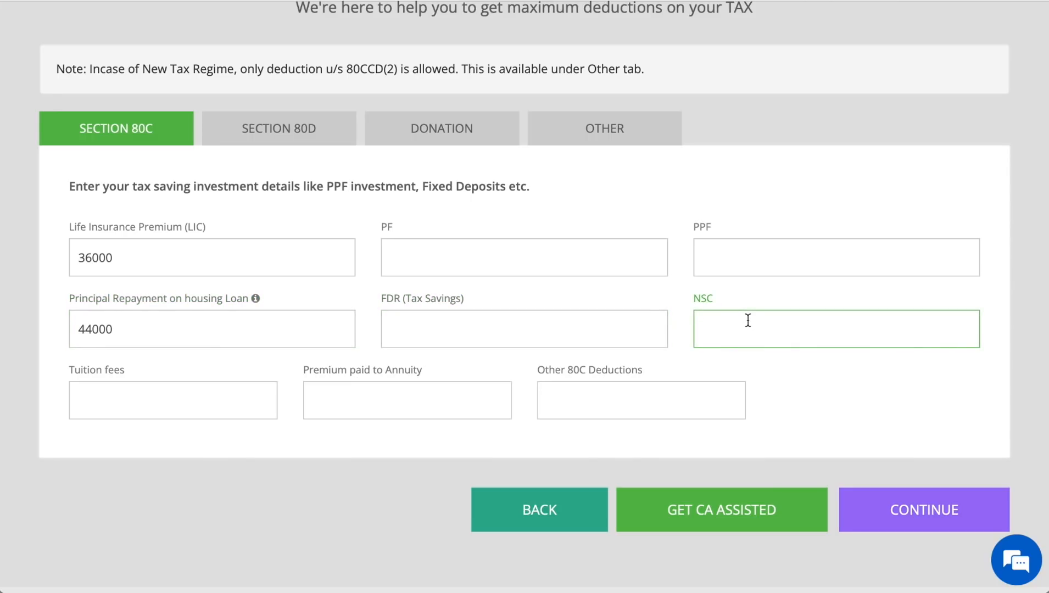
# Step: Enter 16600 tuition fees under 80C and bring up the Section 80D form
pyautogui.click(181, 404)
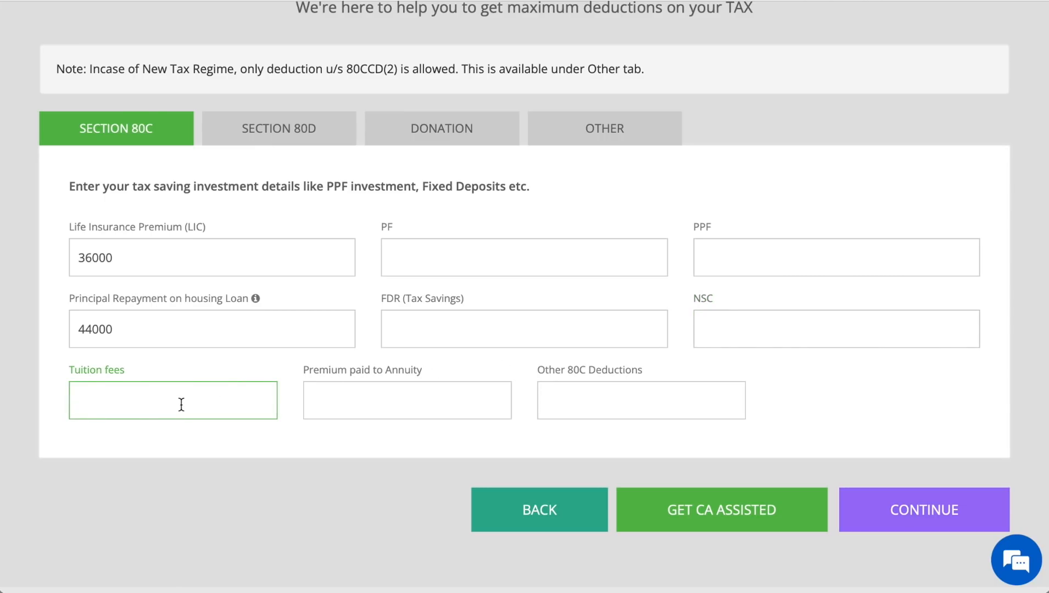
pyautogui.write('16600')
pyautogui.click(424, 403)
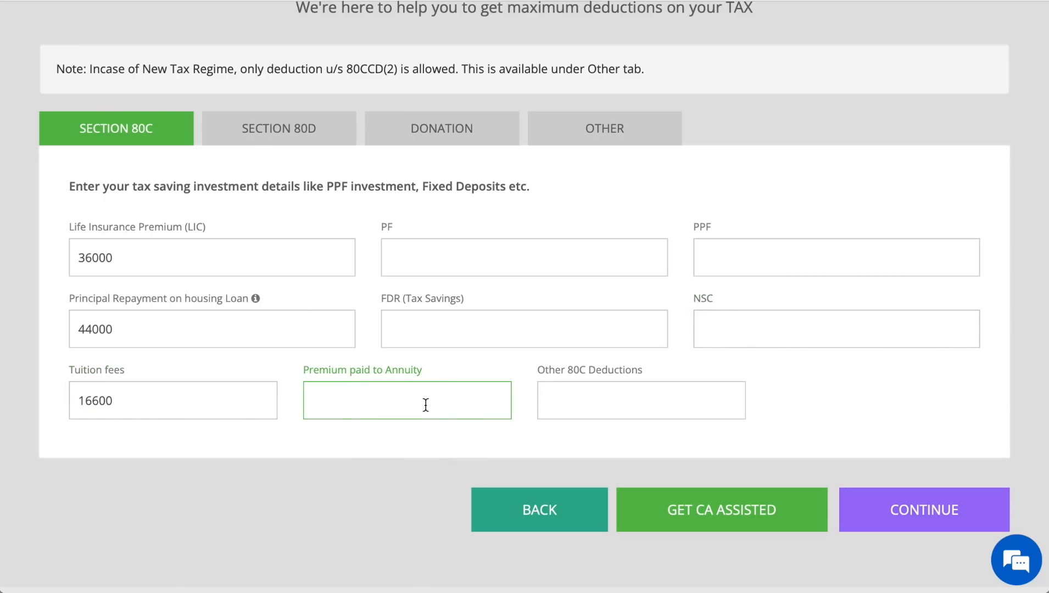
pyautogui.click(582, 405)
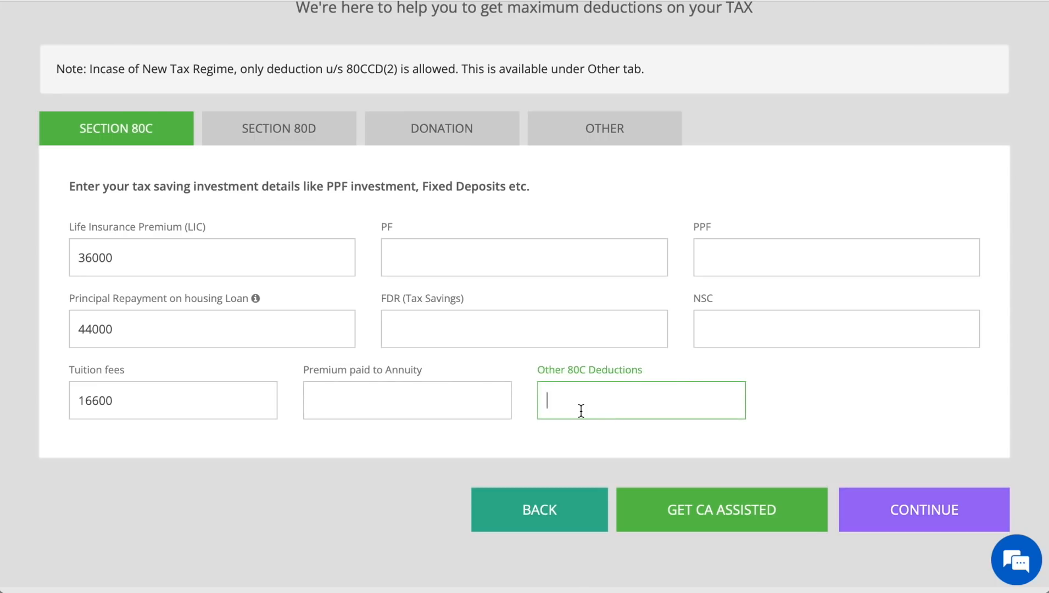
pyautogui.click(301, 133)
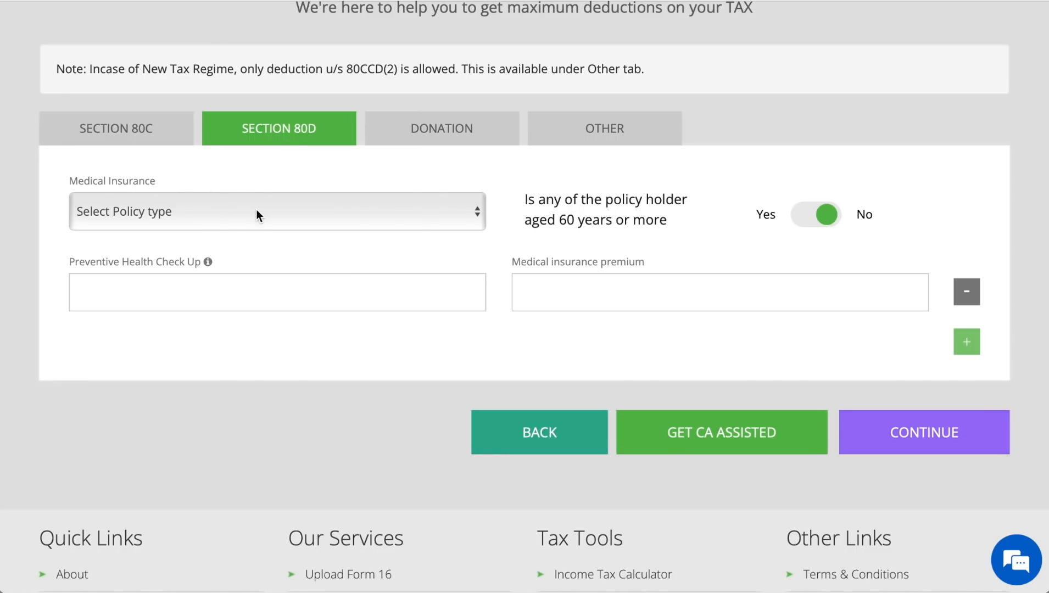
# Step: Claim 80D cover for self, spouse and children: 3000 preventive check-up, 12400 premium
pyautogui.click(235, 213)
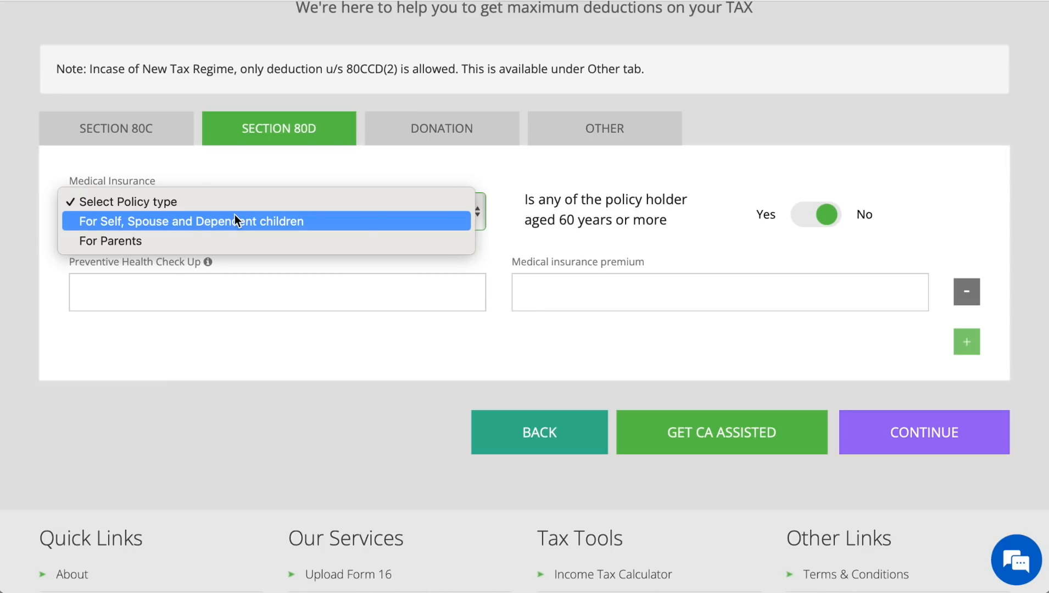
pyautogui.click(208, 222)
pyautogui.click(143, 295)
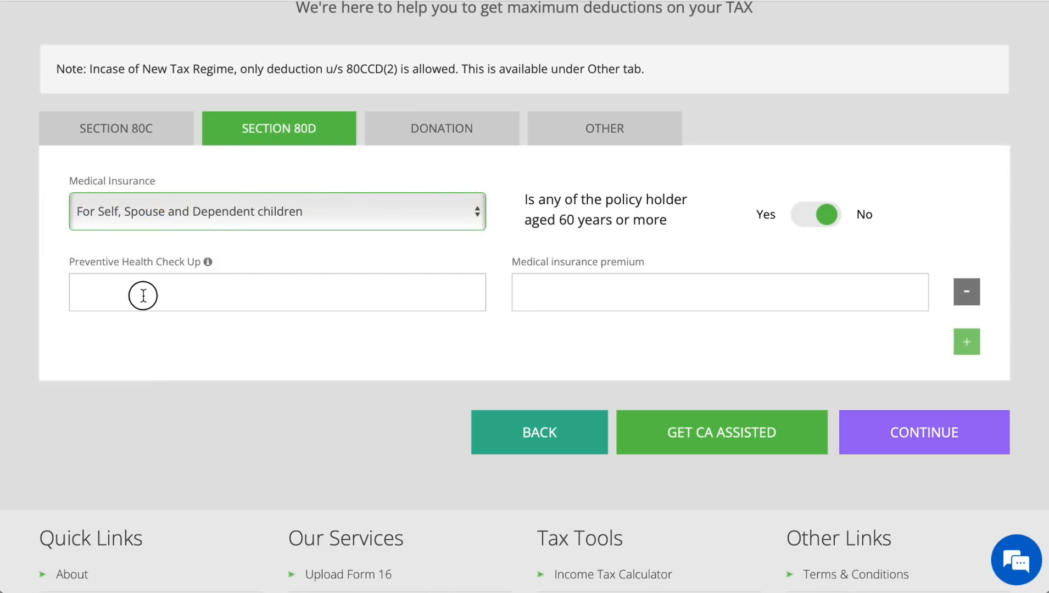
pyautogui.write('30')
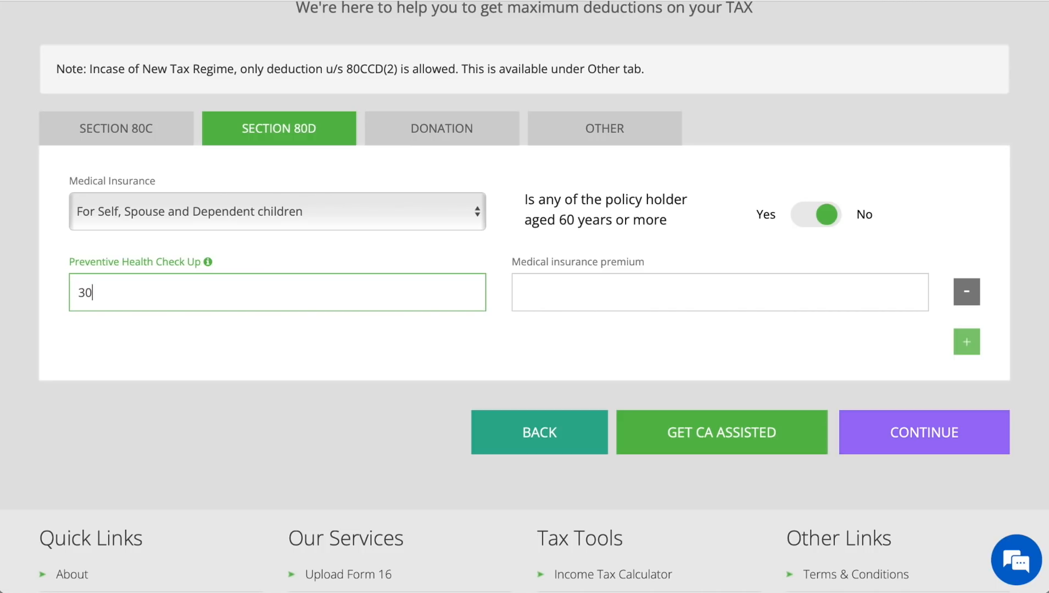
pyautogui.write('00')
pyautogui.click(566, 280)
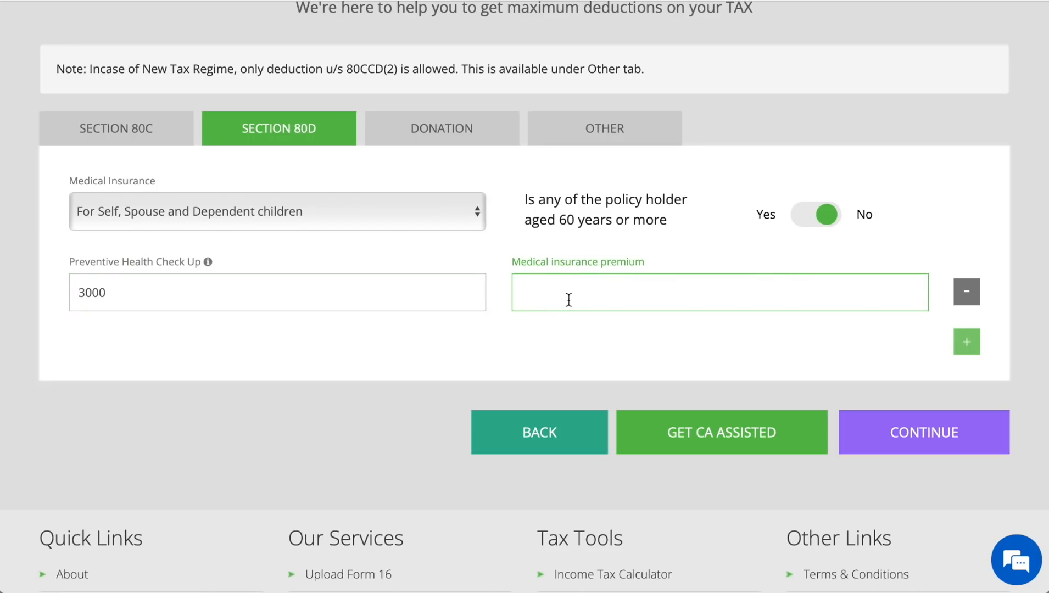
pyautogui.write('12400')
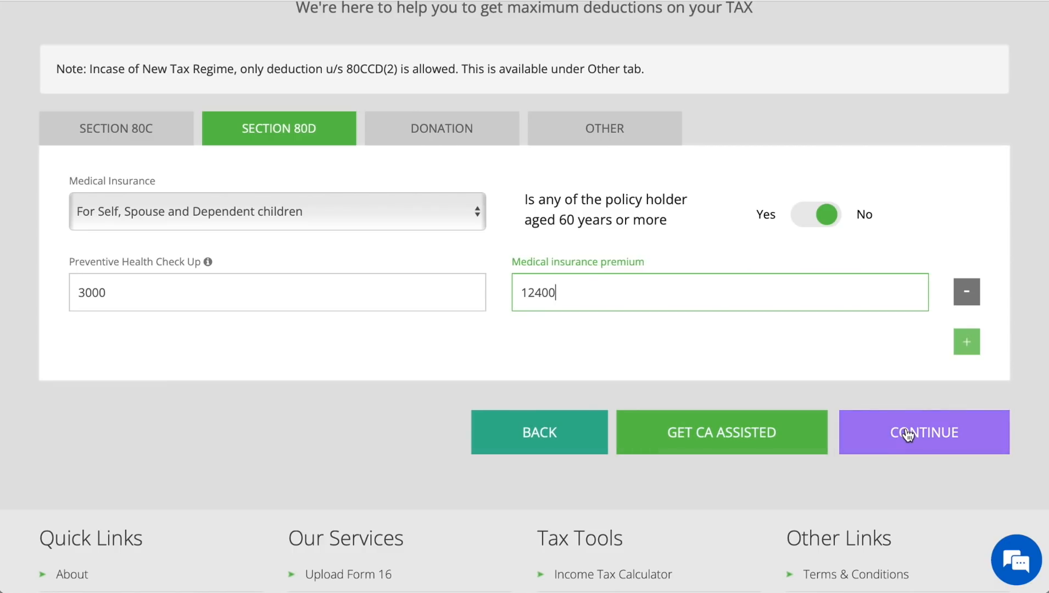
# Step: Look over the Donation deductions, then move on to the Other deductions
pyautogui.click(462, 133)
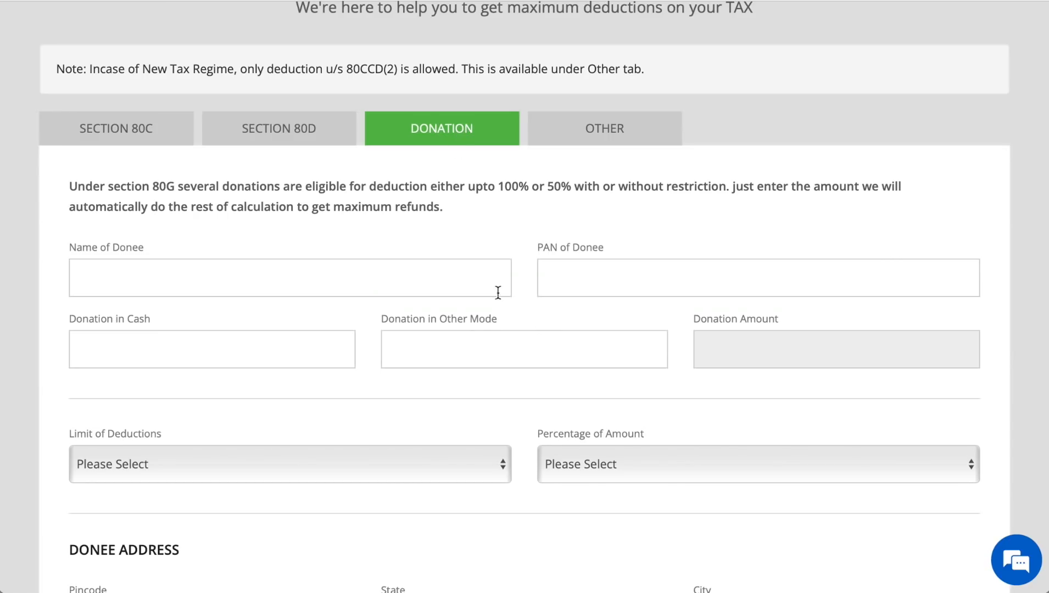
pyautogui.scroll(-5, 322, 380)
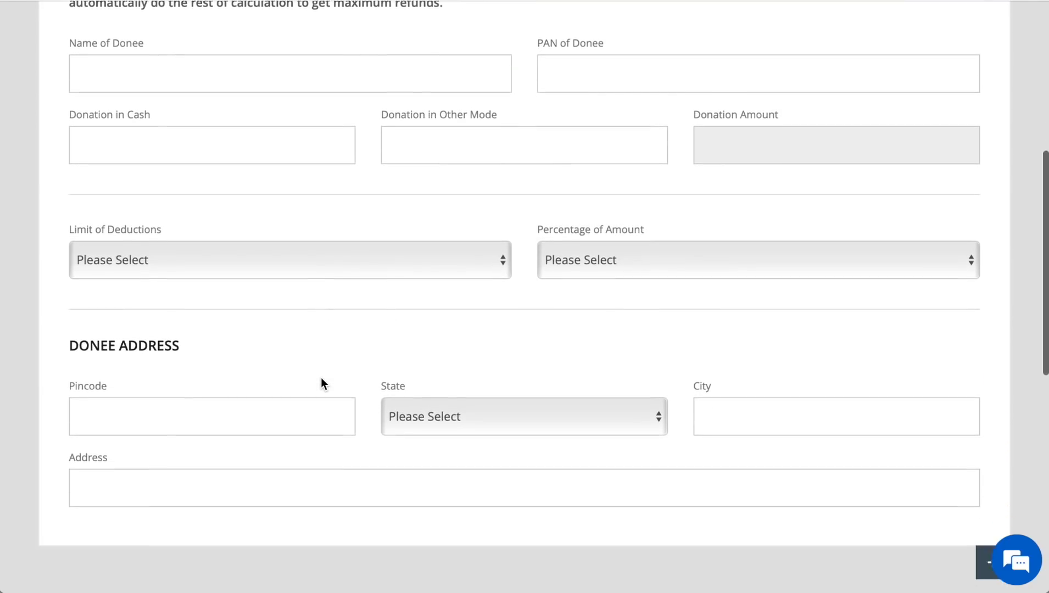
pyautogui.scroll(4, 320, 377)
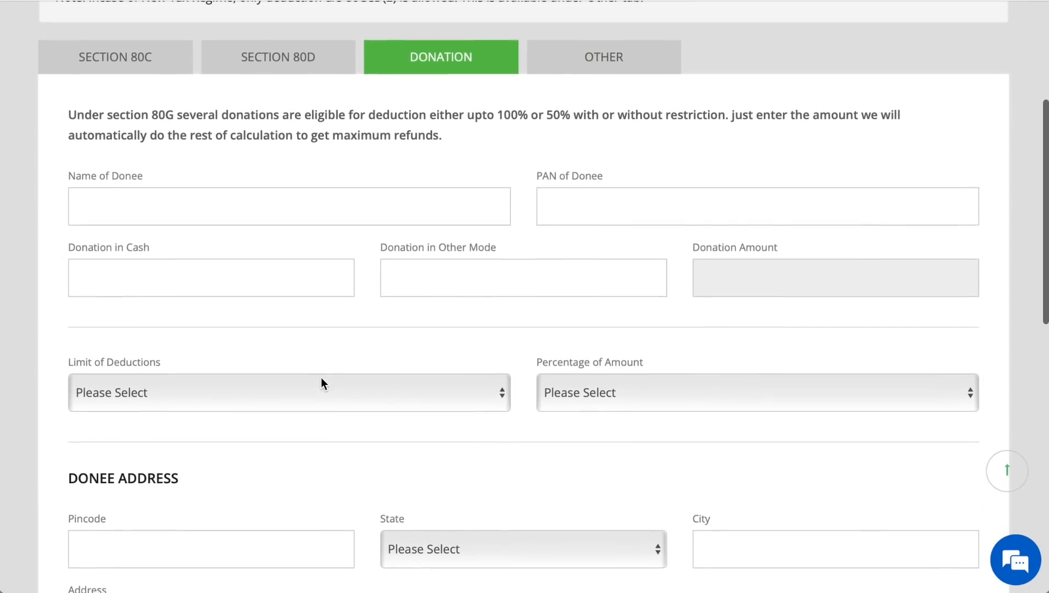
pyautogui.click(604, 101)
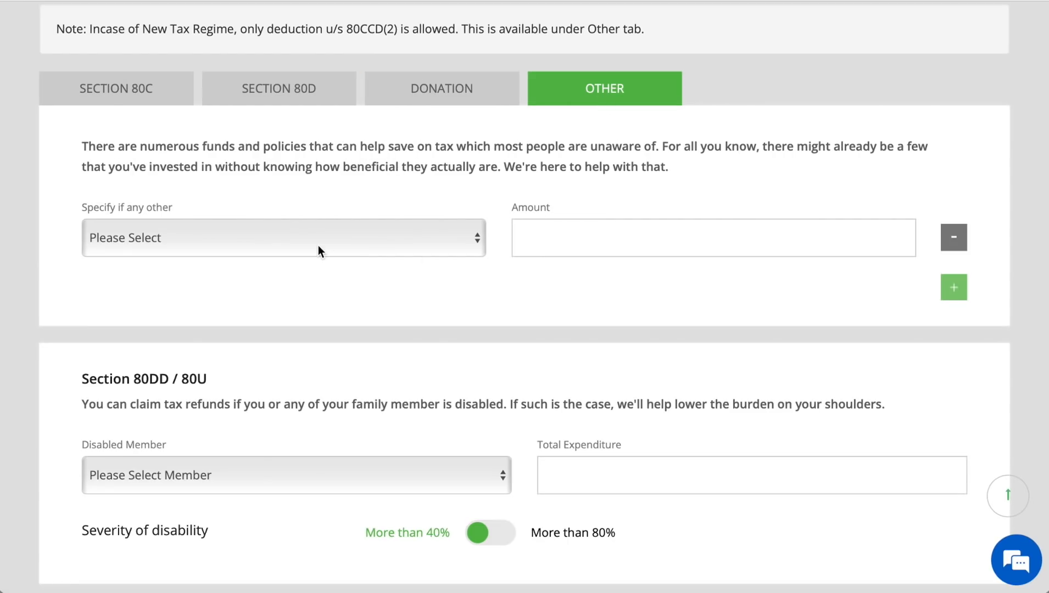
# Step: Check the other-deduction and disabled-member lists, leaving both unselected
pyautogui.click(374, 240)
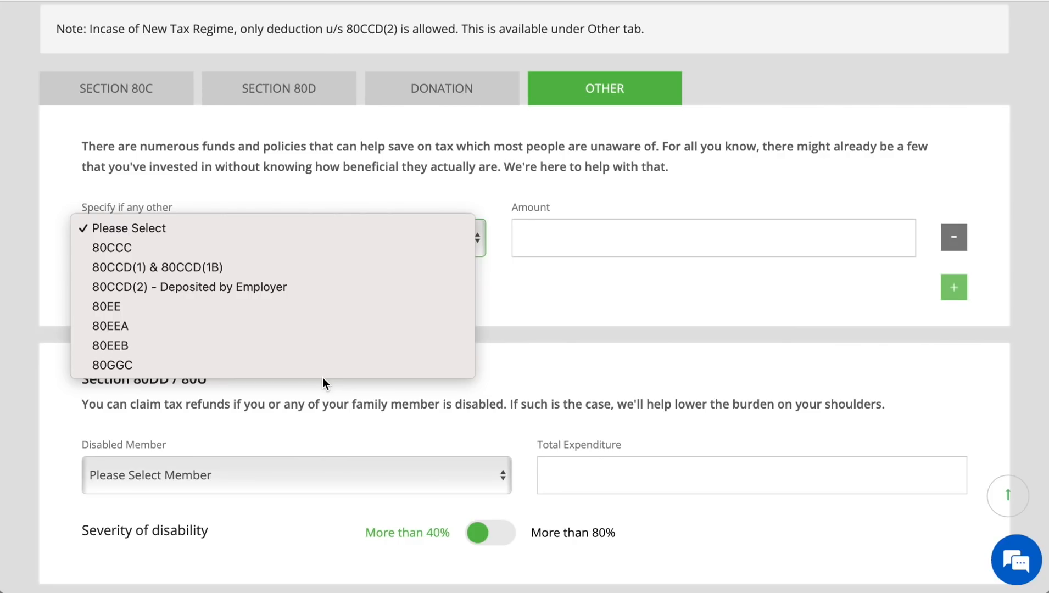
pyautogui.click(553, 278)
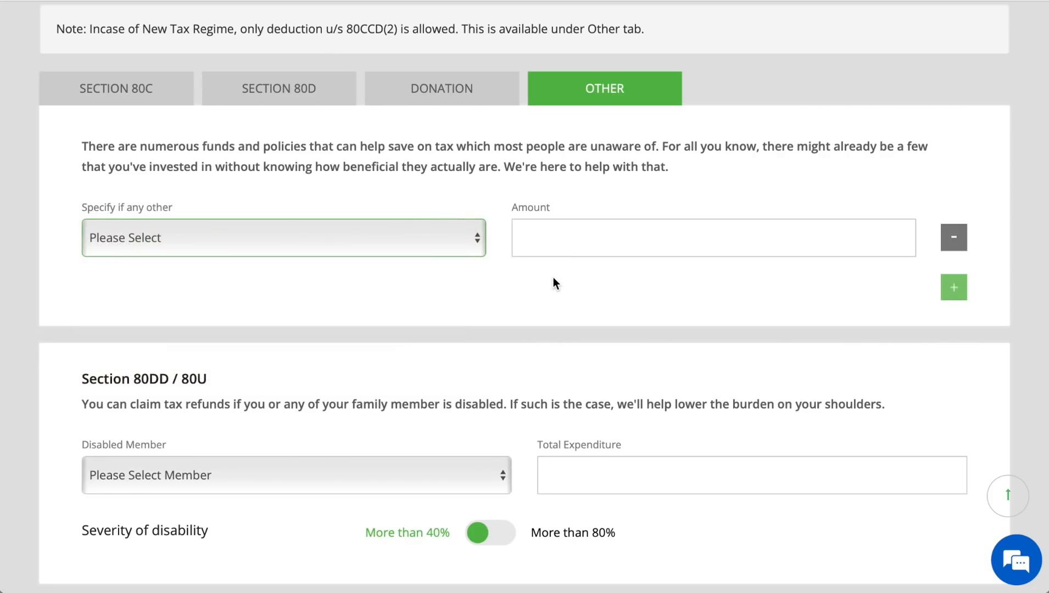
pyautogui.scroll(-5, 385, 301)
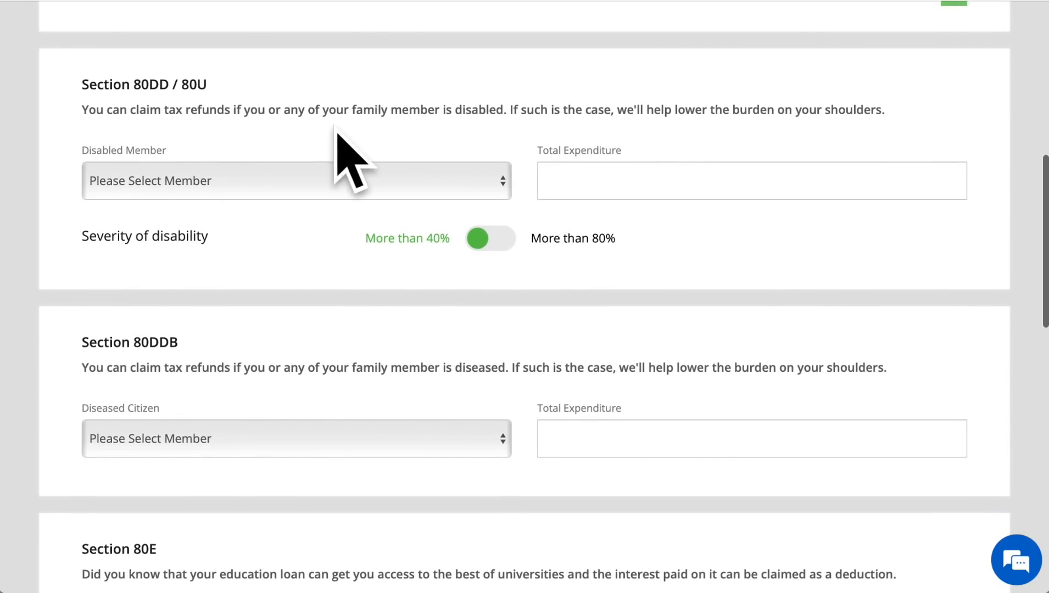
pyautogui.click(502, 179)
pyautogui.click(503, 179)
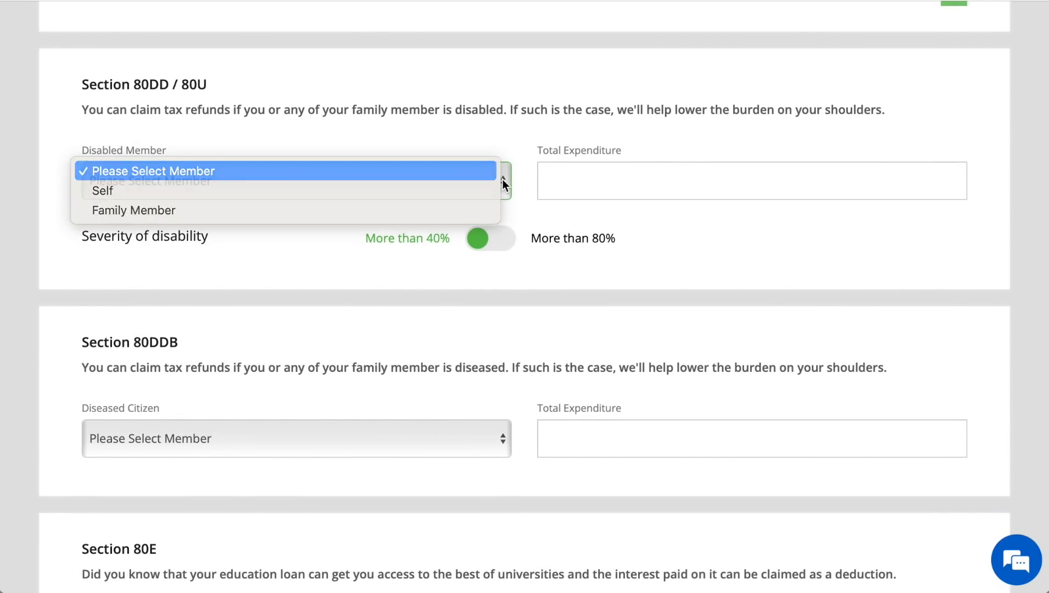
# Step: Submit the empty Deductions step to reach the Bank & Aadhaar details
pyautogui.scroll(-3, 355, 278)
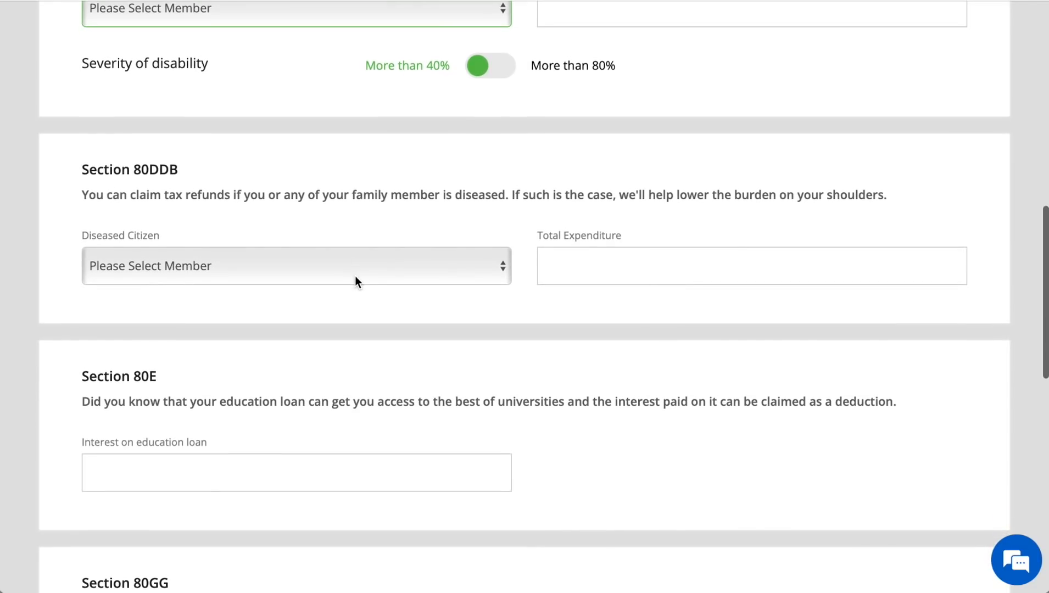
pyautogui.scroll(-4, 363, 269)
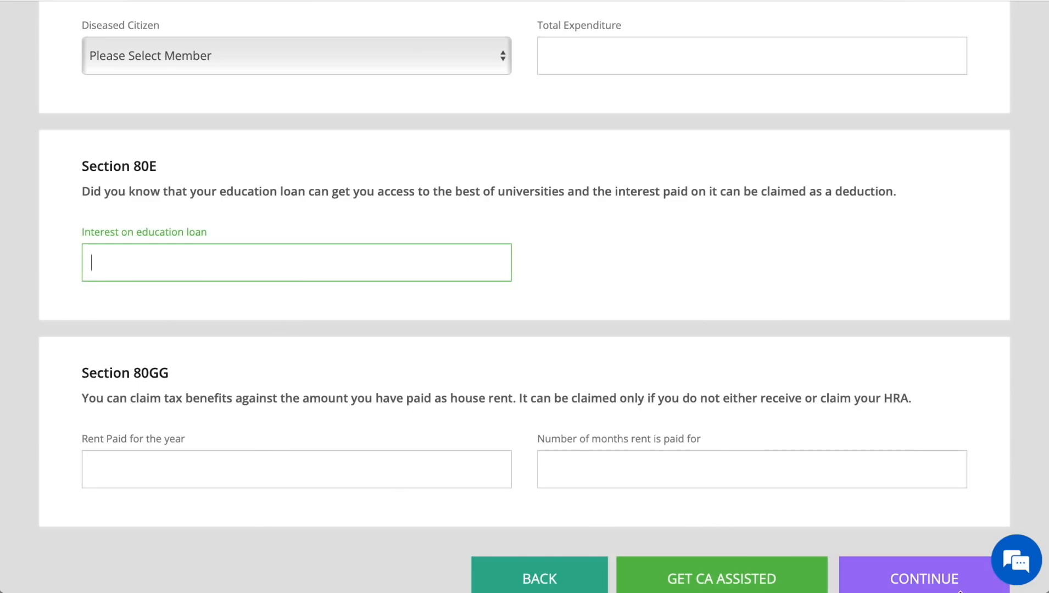
pyautogui.scroll(8, 658, 240)
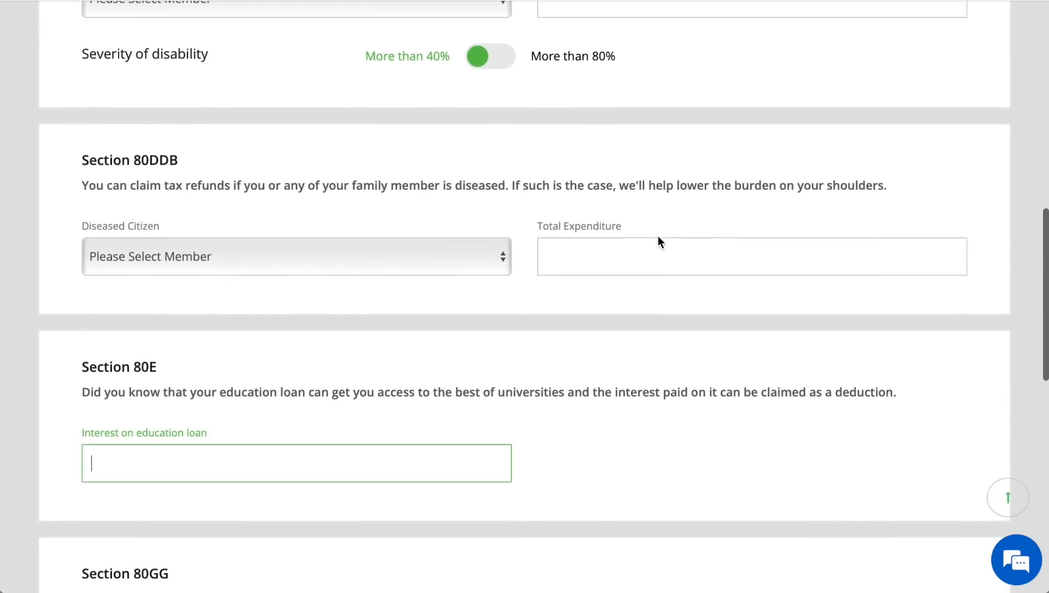
pyautogui.scroll(5, 659, 240)
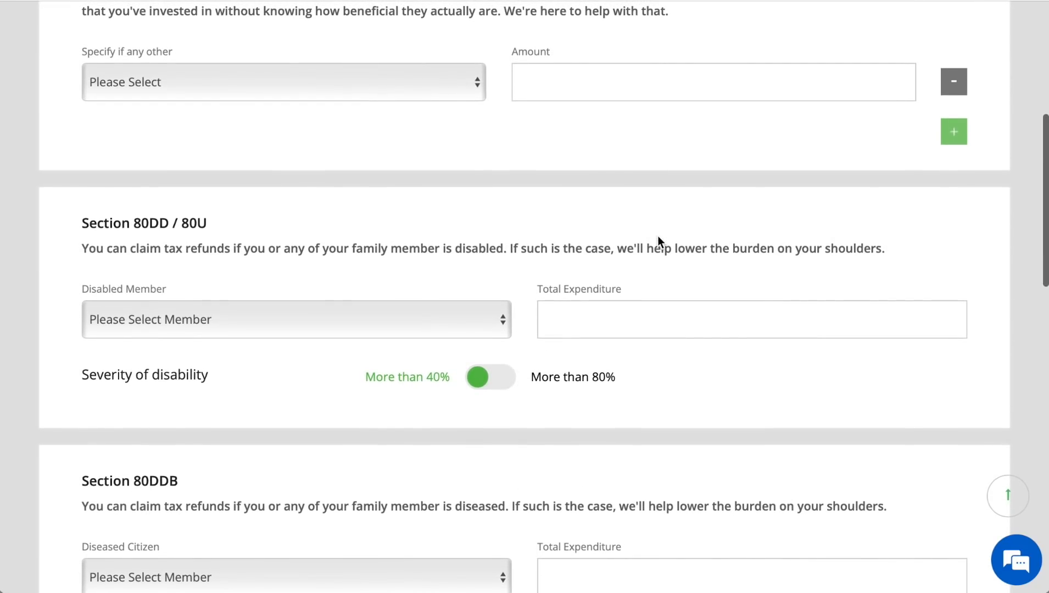
pyautogui.scroll(1, 658, 236)
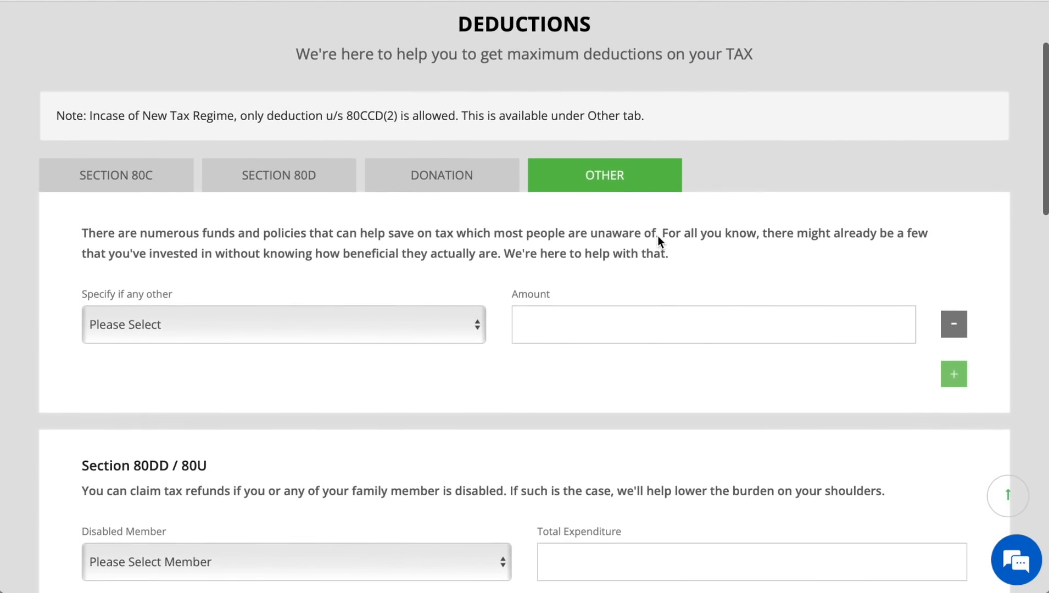
pyautogui.scroll(-16, 658, 236)
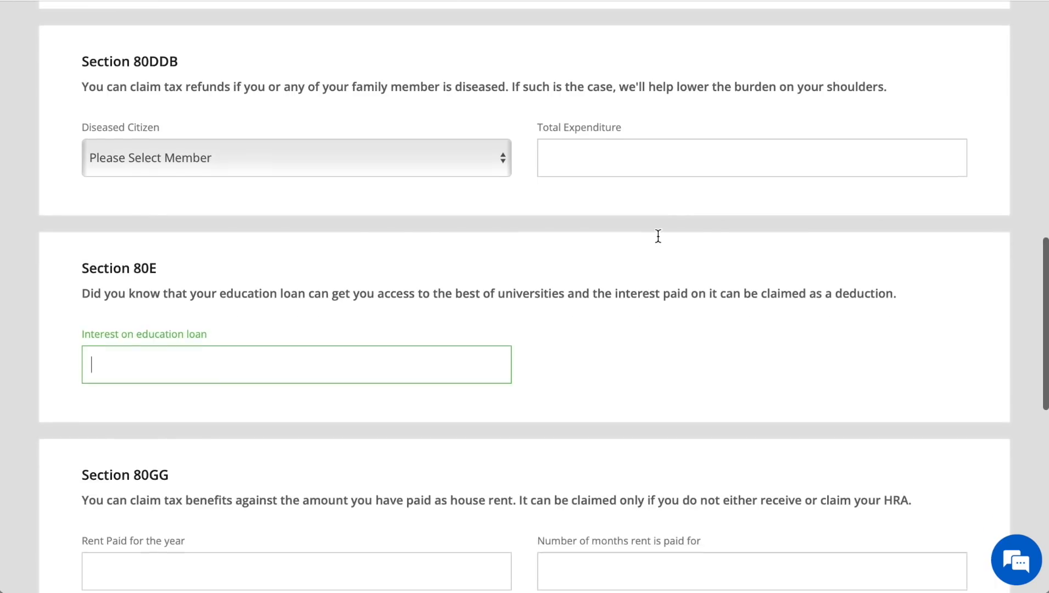
pyautogui.scroll(-1, 658, 236)
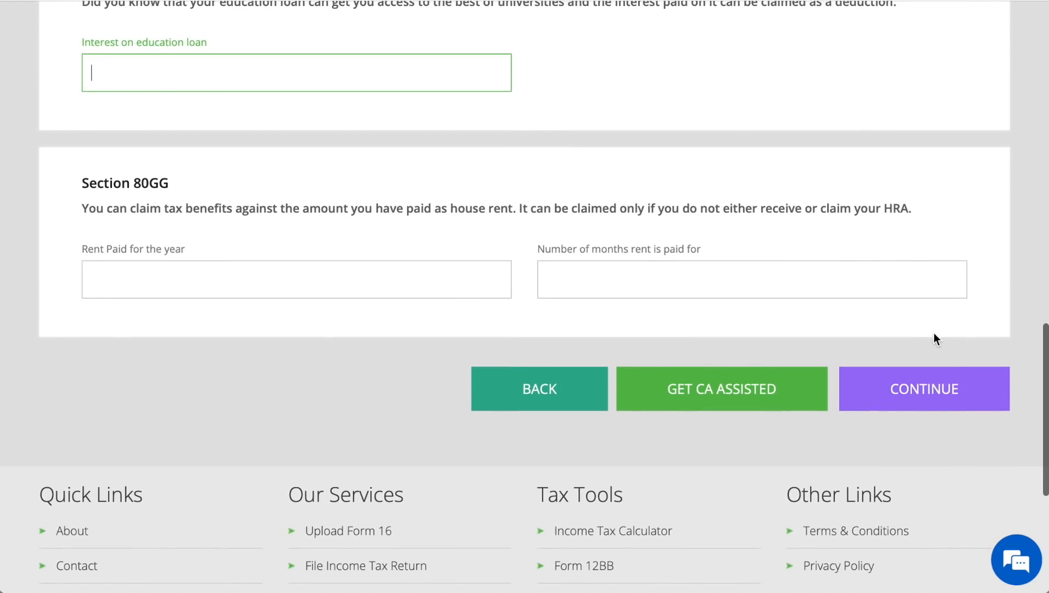
pyautogui.click(910, 388)
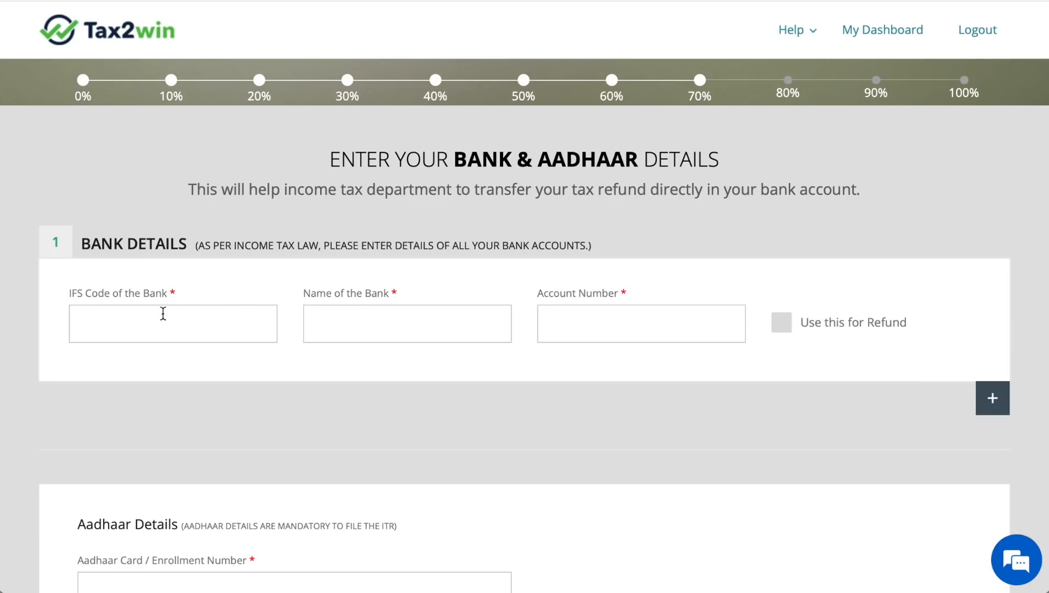
# Step: Add the bank account with IFSC CSBK0000294 and mark it for refunds
pyautogui.click(135, 324)
pyautogui.write('CSB')
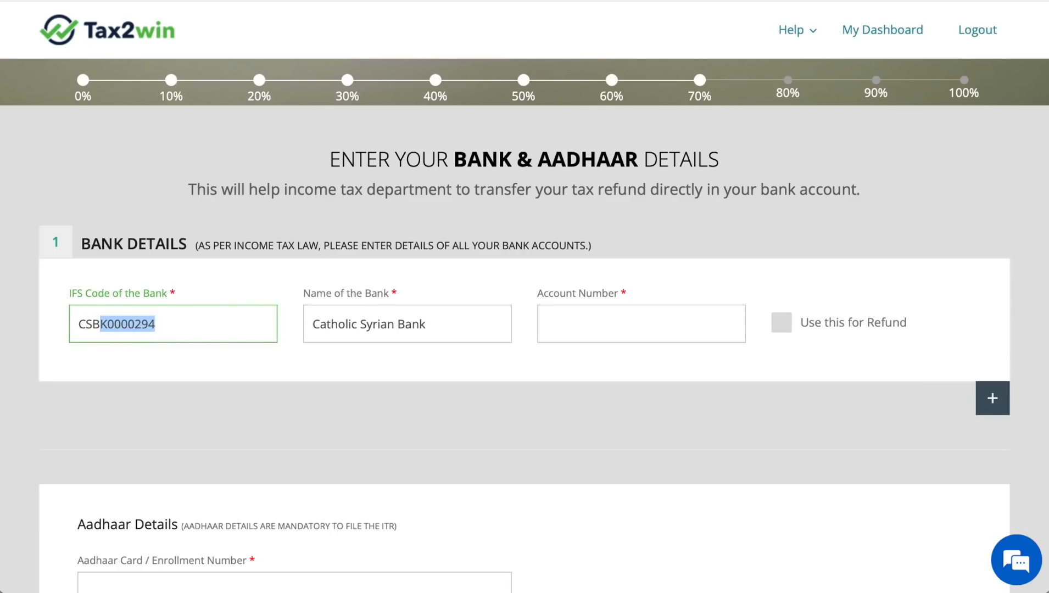
pyautogui.write('K0000')
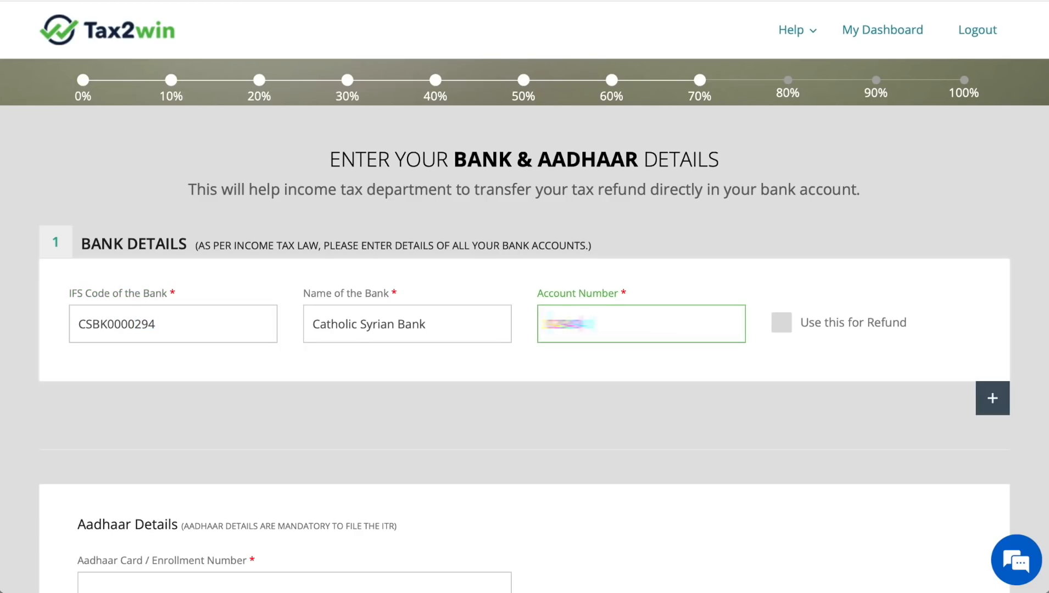
pyautogui.write('•••••••••••')
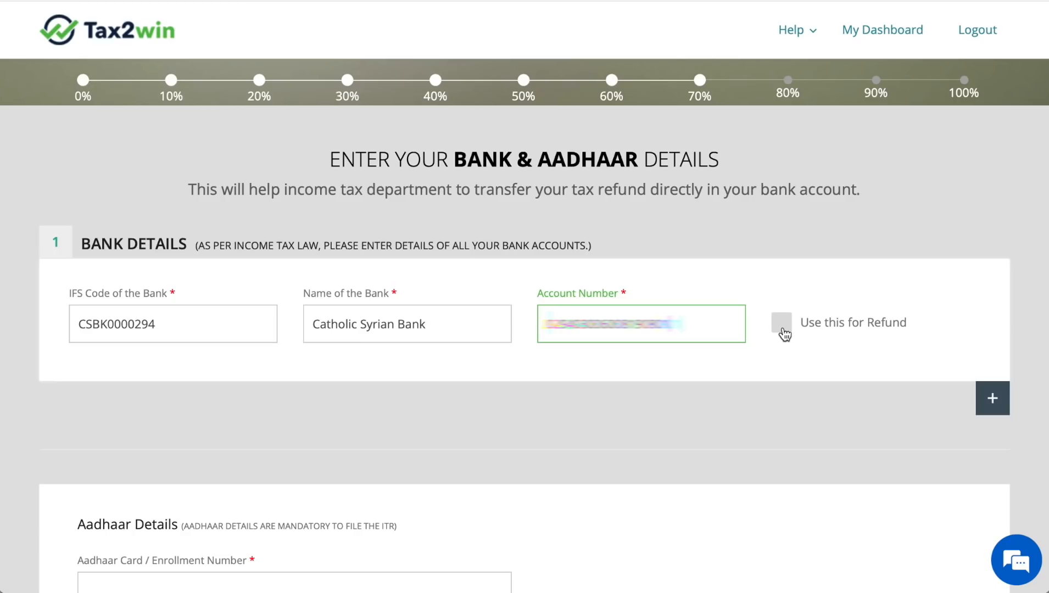
pyautogui.click(783, 330)
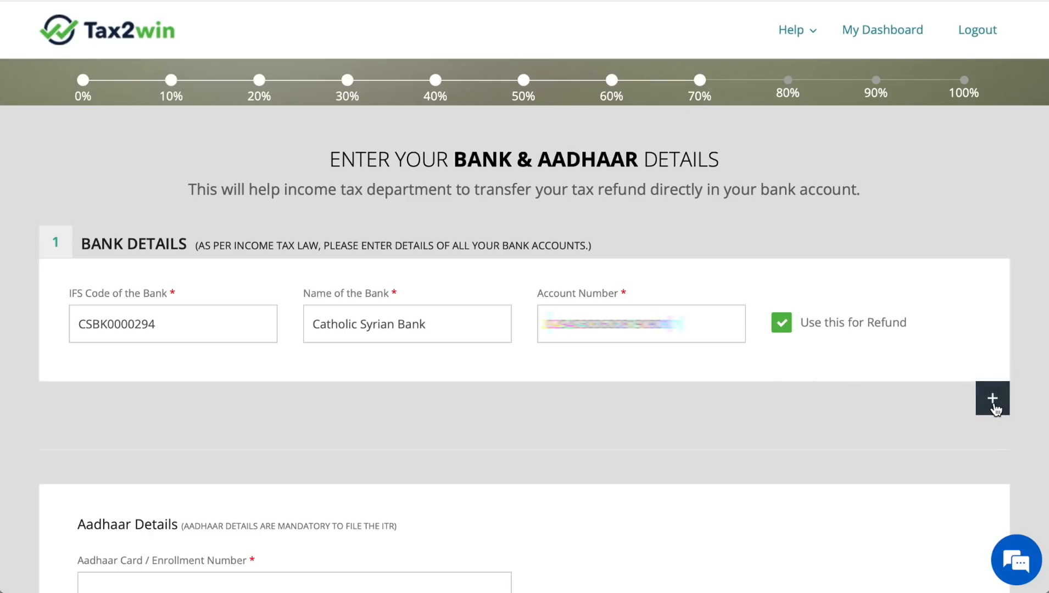
# Step: Enter the Aadhaar number and submit the bank and Aadhaar details
pyautogui.scroll(-7, 882, 410)
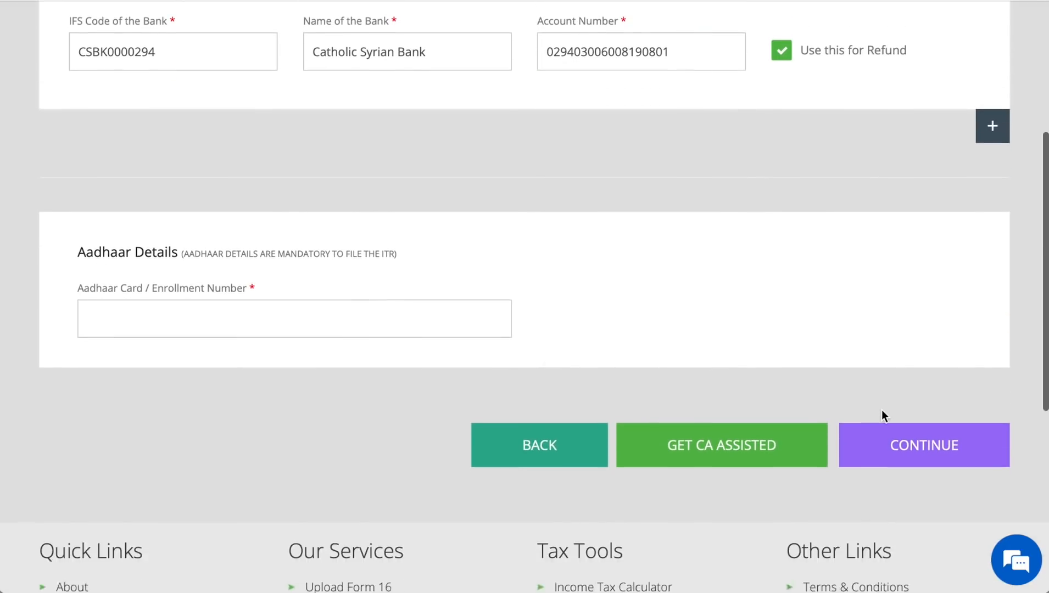
pyautogui.click(159, 190)
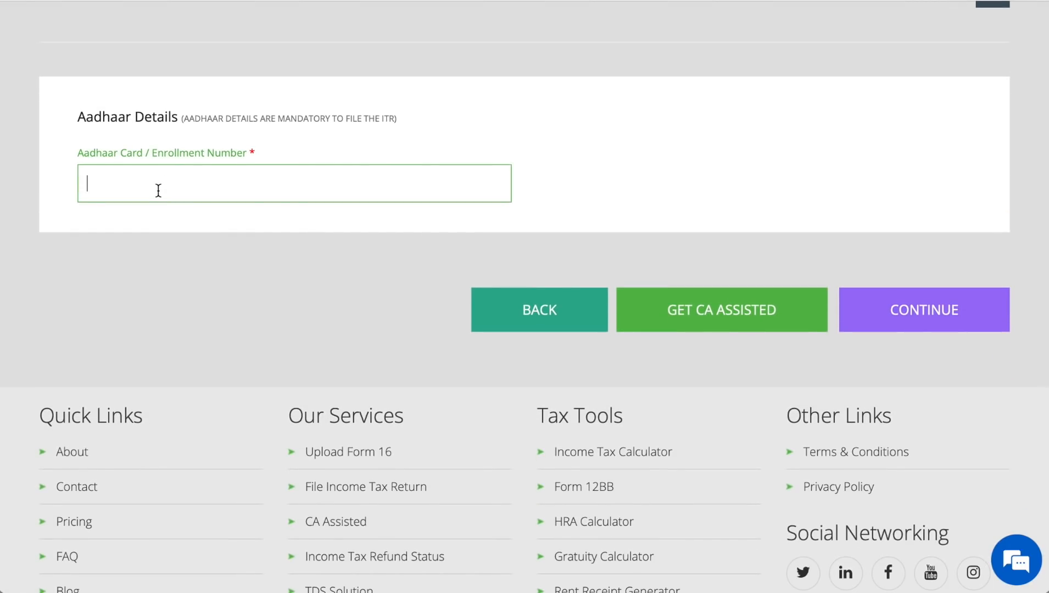
pyautogui.write('265')
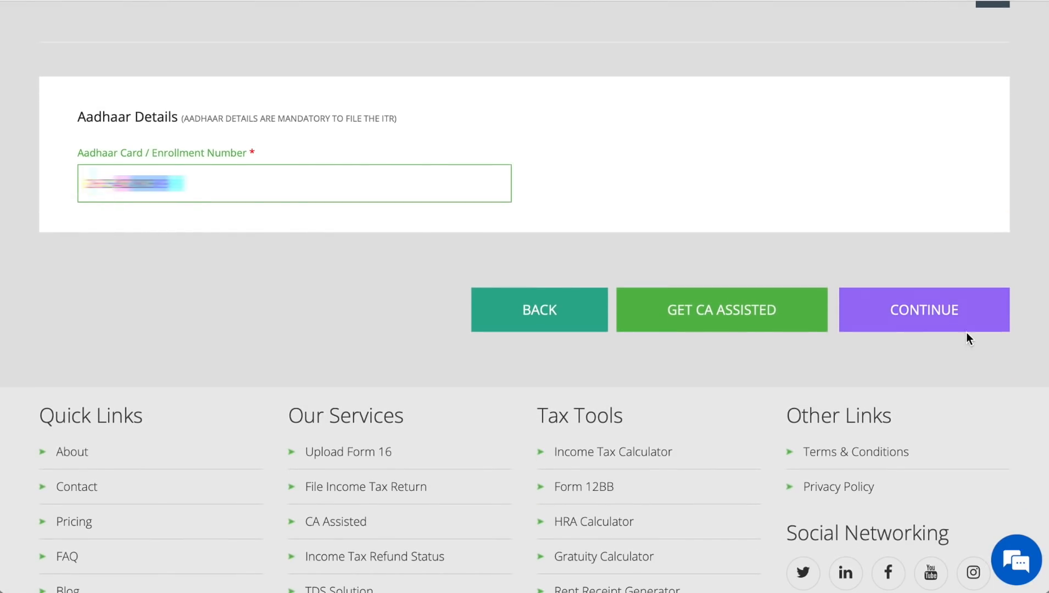
pyautogui.click(934, 319)
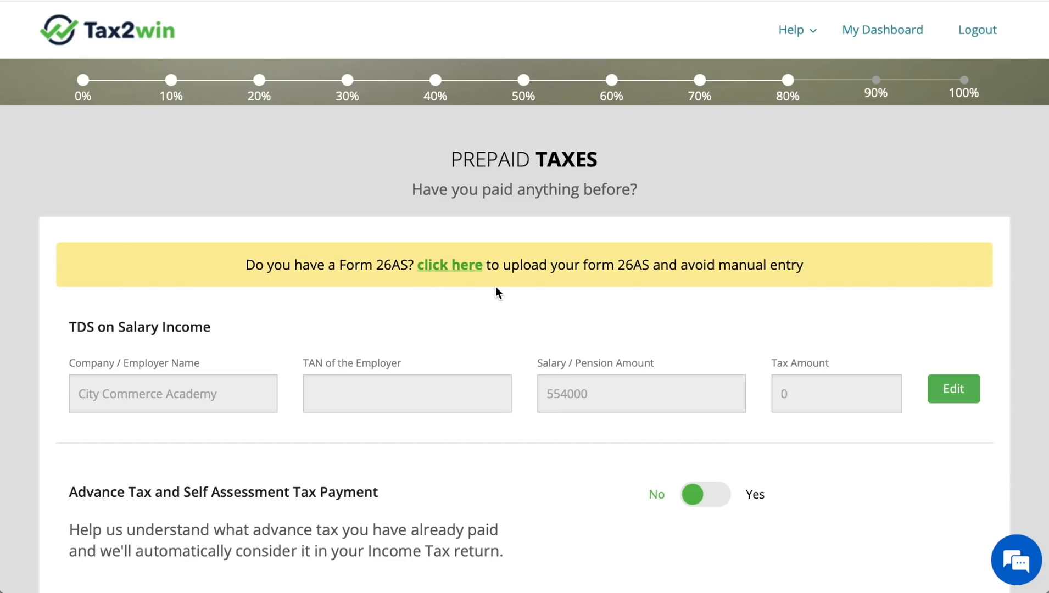
# Step: Toggle Advance Tax to Yes and back to No, then submit Prepaid Taxes unchanged
pyautogui.scroll(-2, 654, 291)
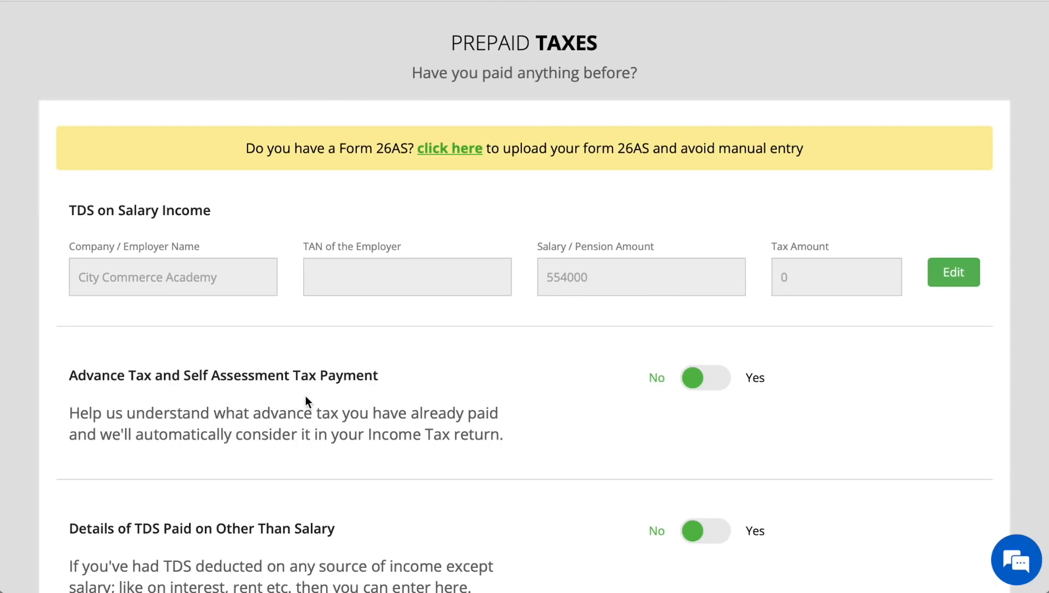
pyautogui.click(712, 382)
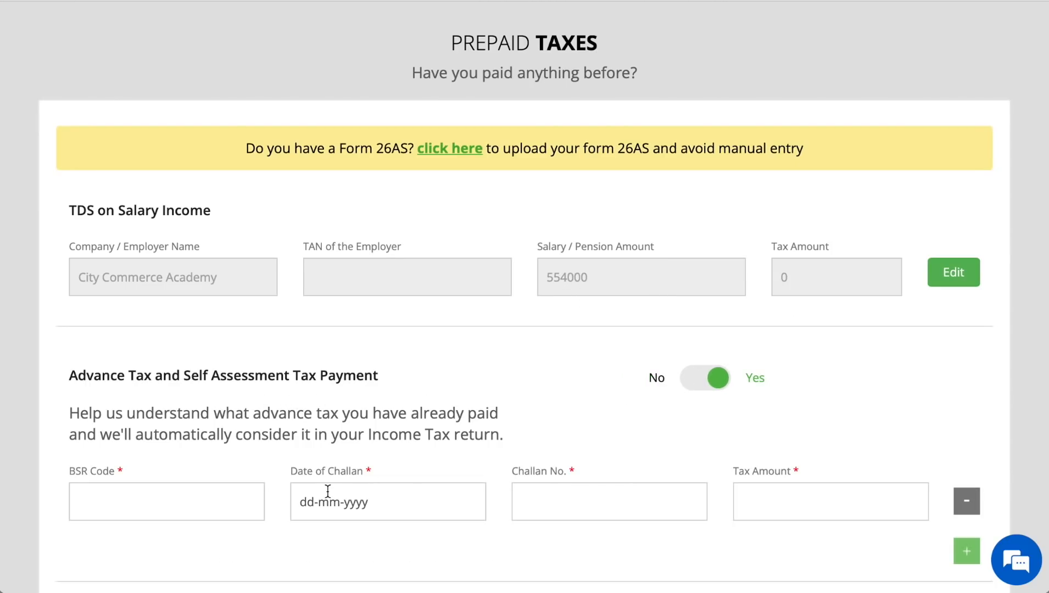
pyautogui.scroll(-1, 328, 490)
pyautogui.scroll(-2, 328, 491)
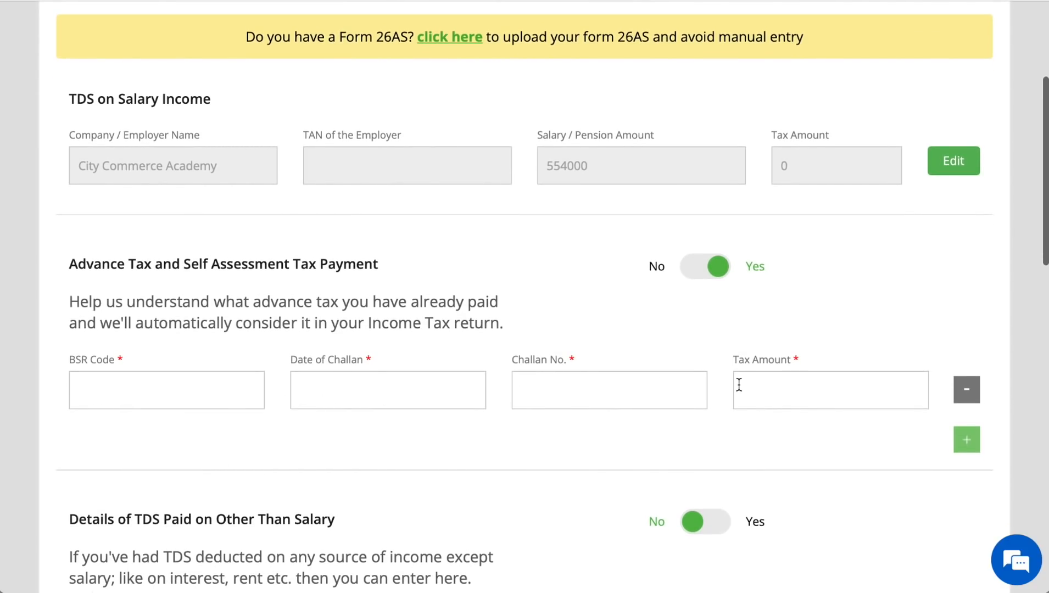
pyautogui.scroll(-4, 463, 424)
pyautogui.click(705, 139)
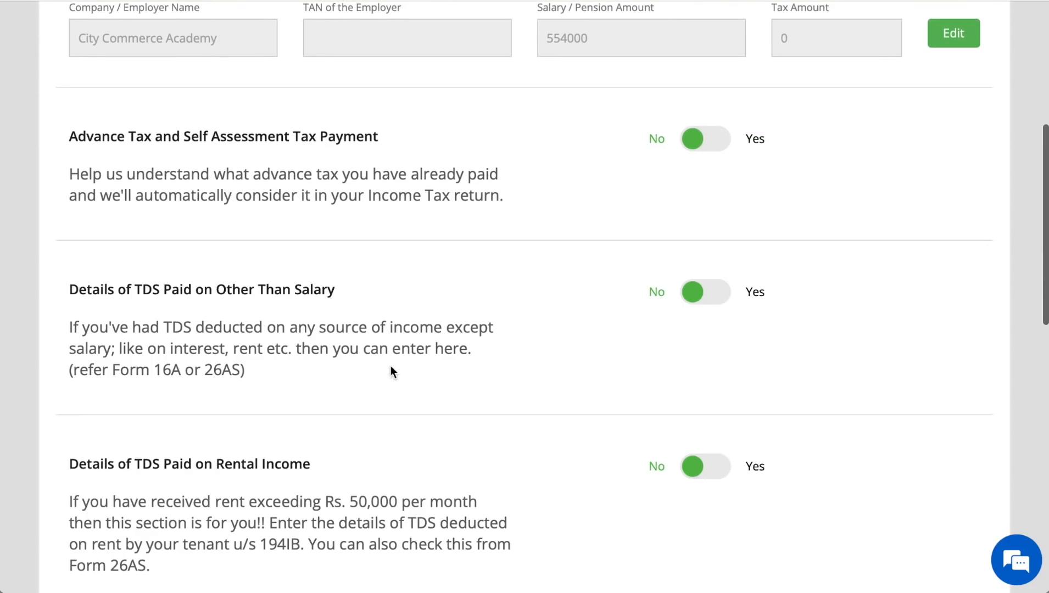
pyautogui.scroll(-10, 323, 368)
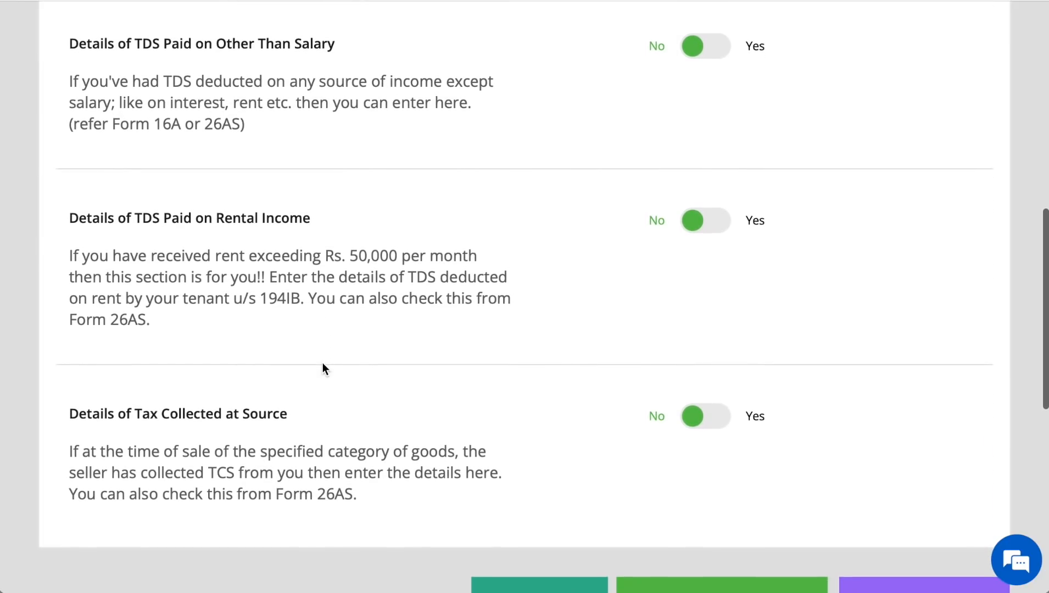
pyautogui.click(901, 492)
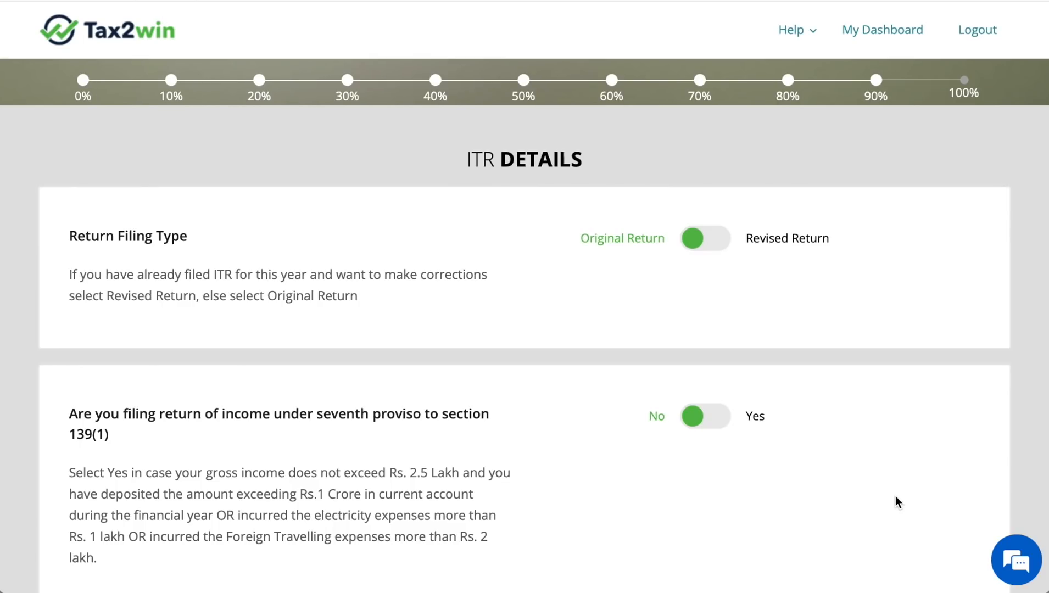
# Step: Try Revised Return, revert to Original Return, and submit ITR Details to reach Computation
pyautogui.click(696, 242)
pyautogui.moveTo(703, 248); pyautogui.dragTo(721, 242)
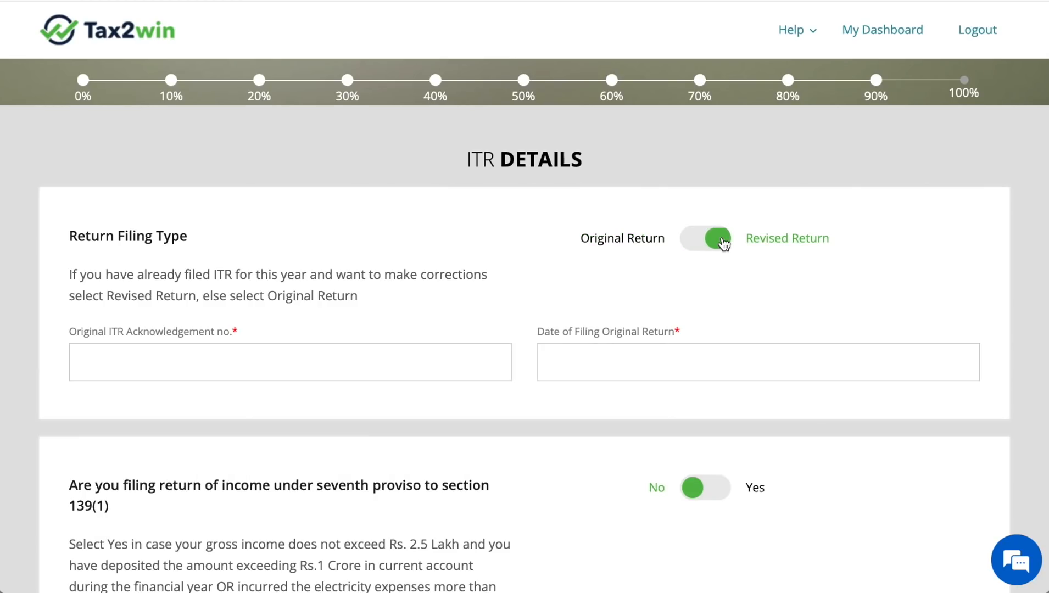
pyautogui.click(721, 242)
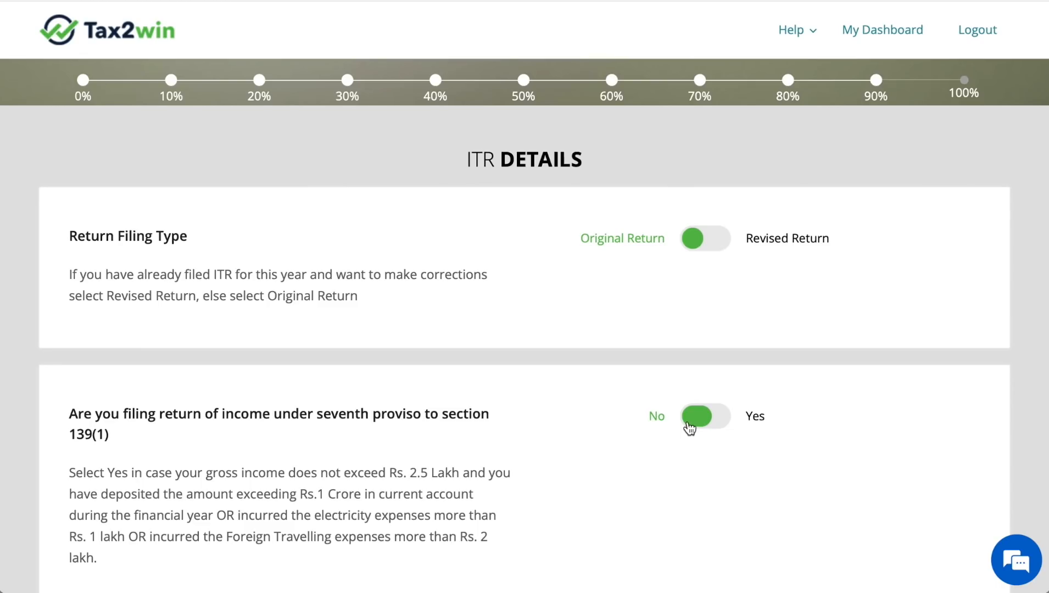
pyautogui.scroll(-3, 627, 464)
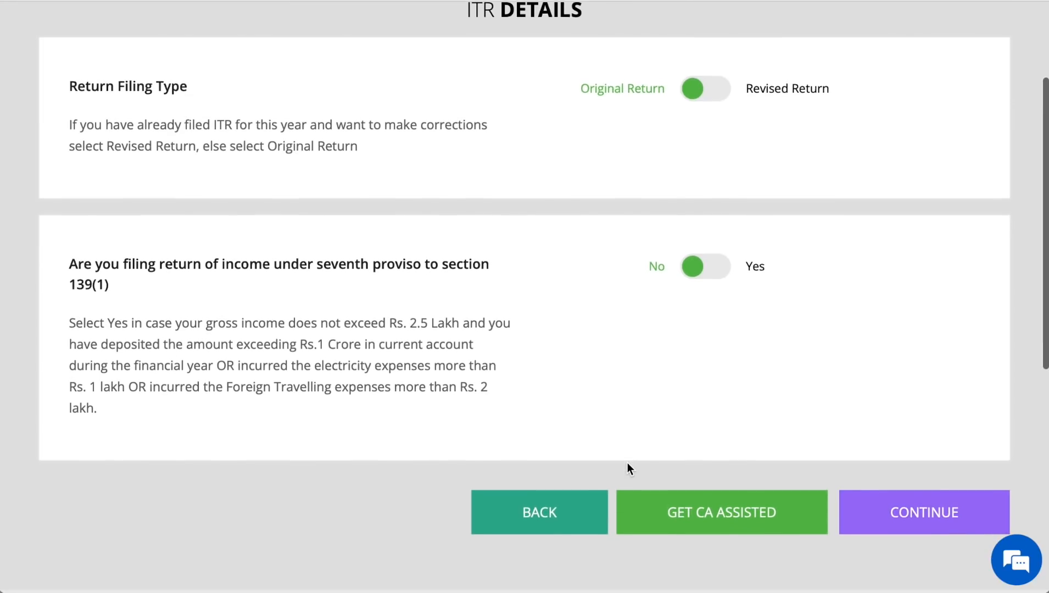
pyautogui.scroll(-2, 627, 464)
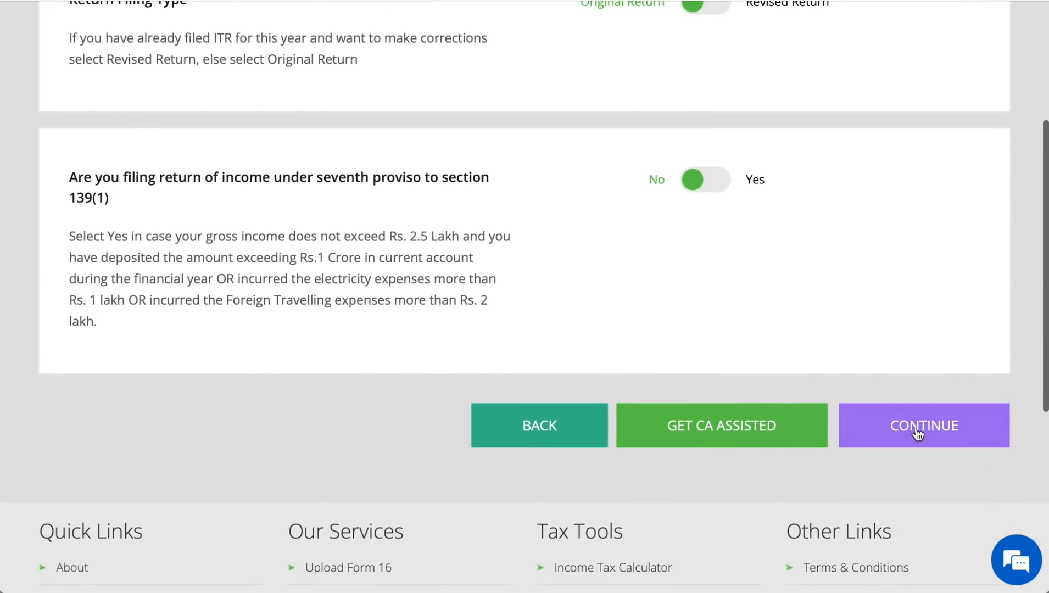
pyautogui.click(918, 434)
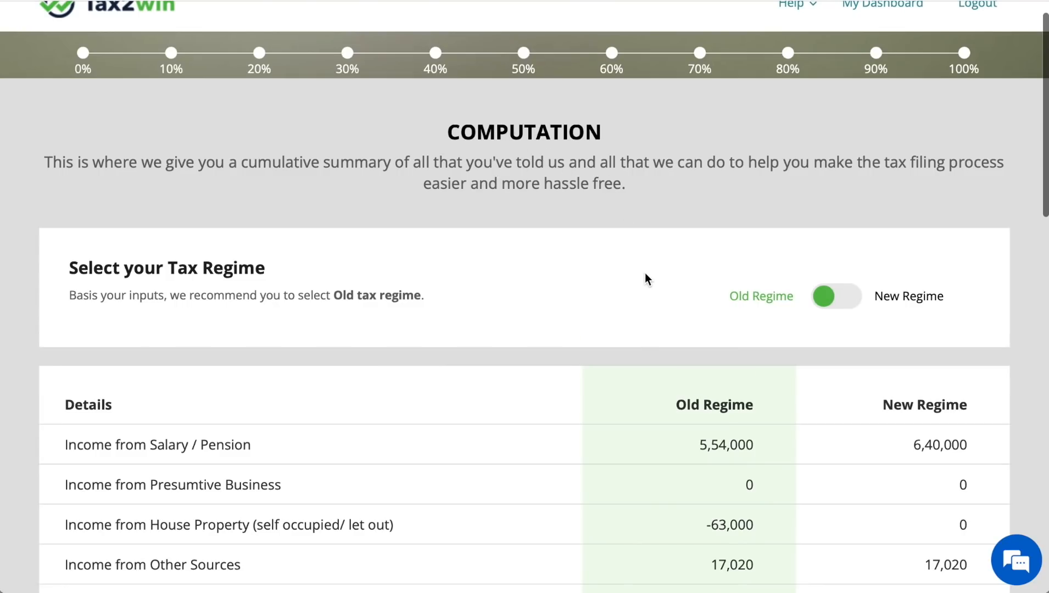
# Step: Review the computation under New Regime: 33,440 payable including 4,112 interest, versus 0 Old
pyautogui.scroll(-5, 646, 276)
pyautogui.scroll(-4, 645, 271)
pyautogui.scroll(2, 645, 272)
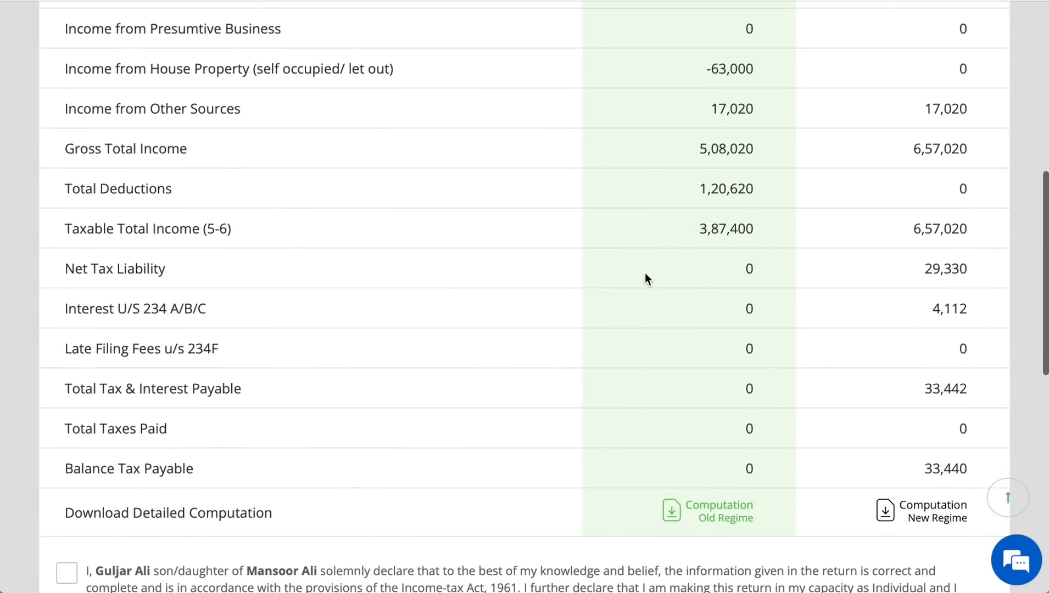
pyautogui.scroll(4, 646, 273)
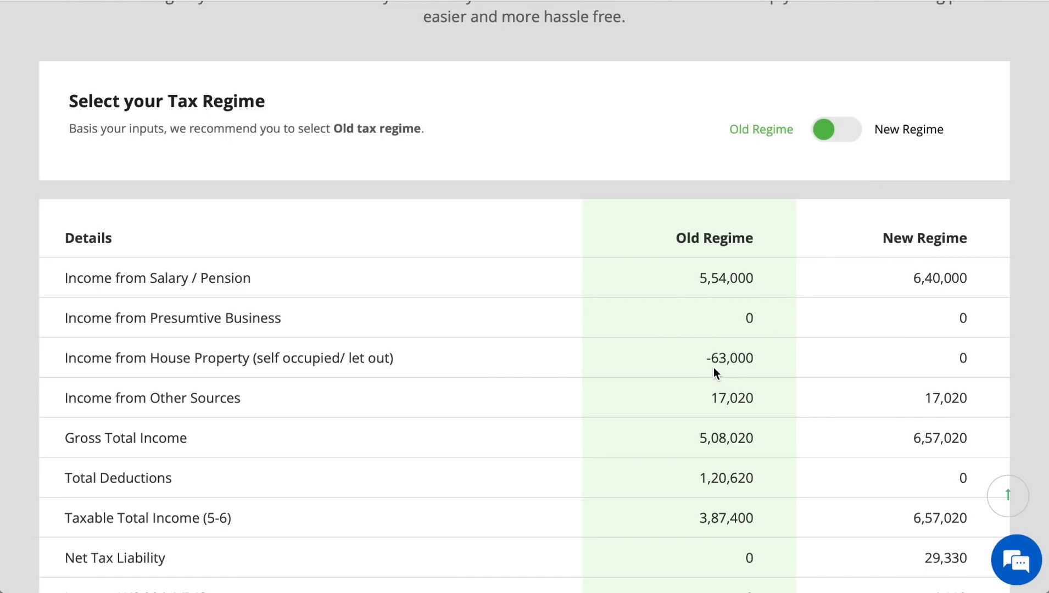
pyautogui.scroll(-3, 714, 368)
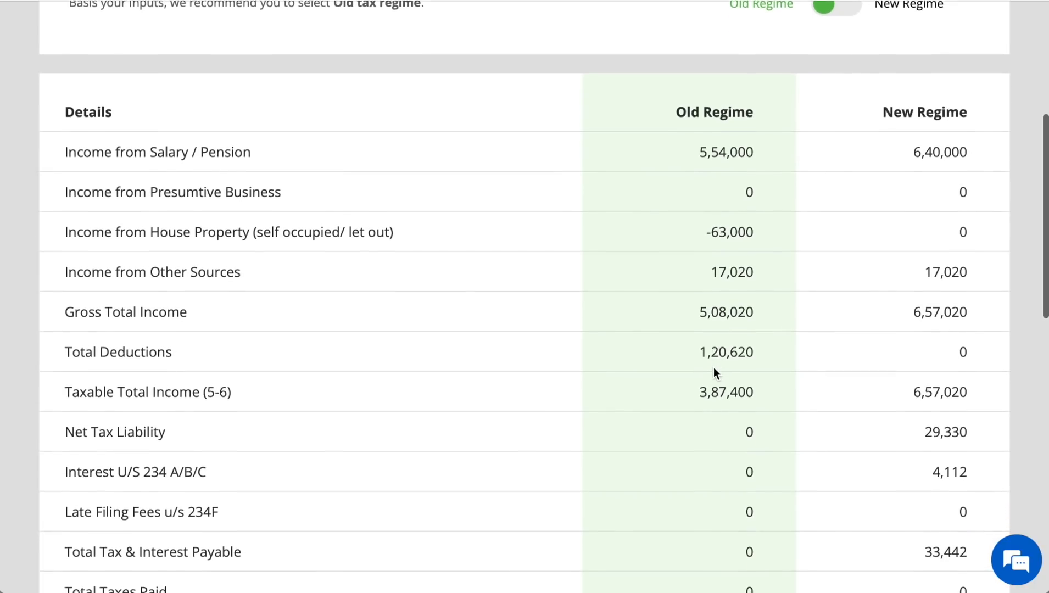
pyautogui.scroll(-3, 714, 367)
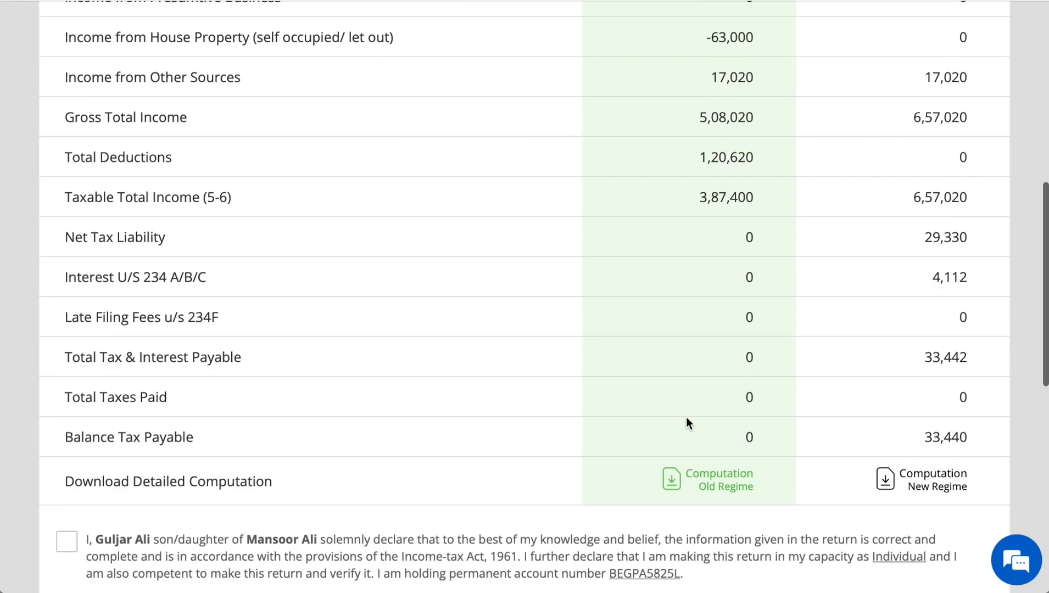
pyautogui.scroll(6, 926, 439)
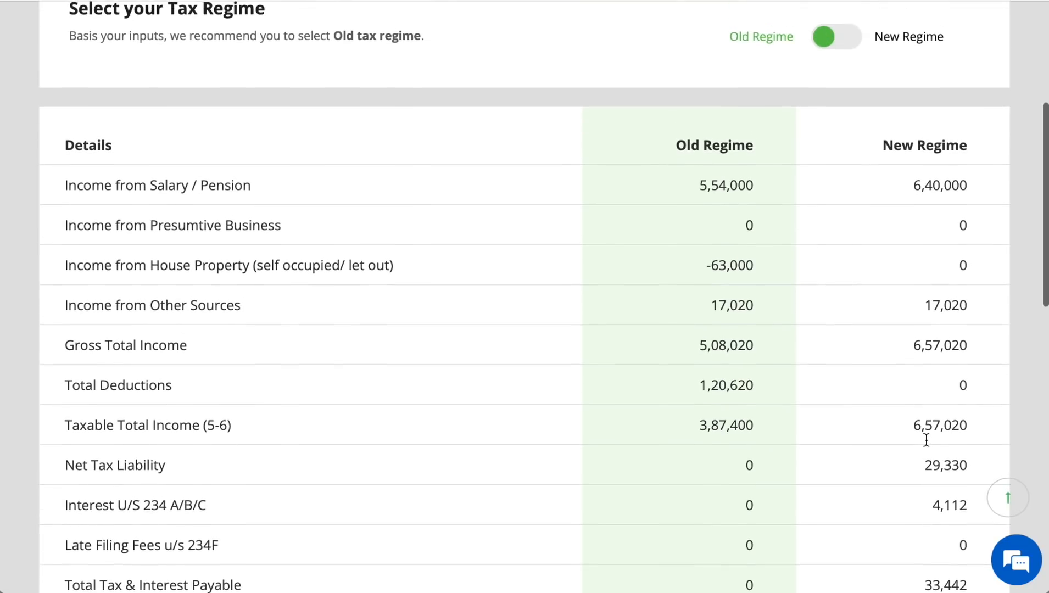
pyautogui.click(849, 131)
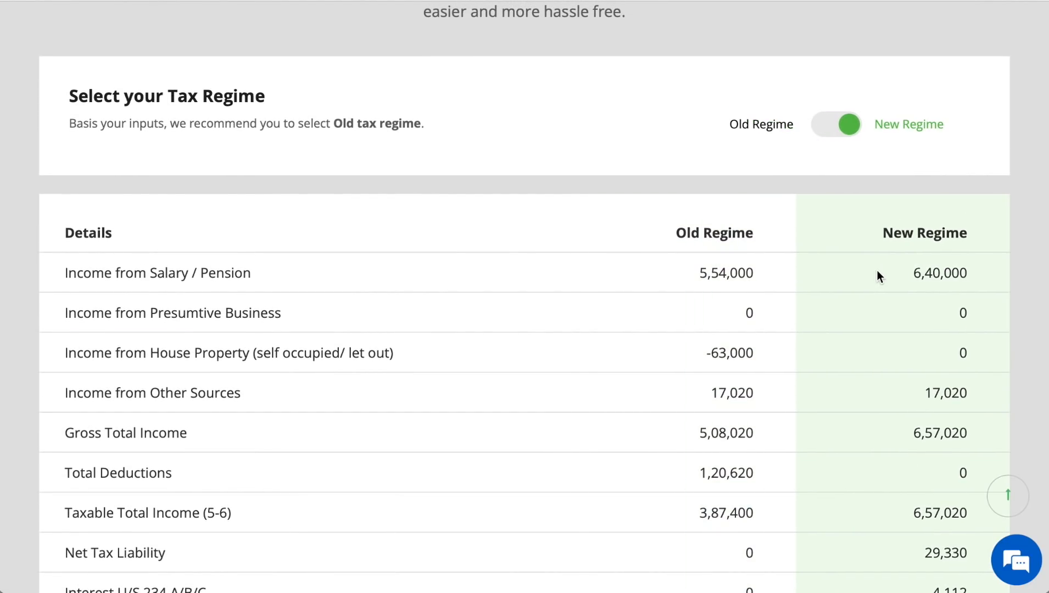
pyautogui.scroll(-5, 877, 272)
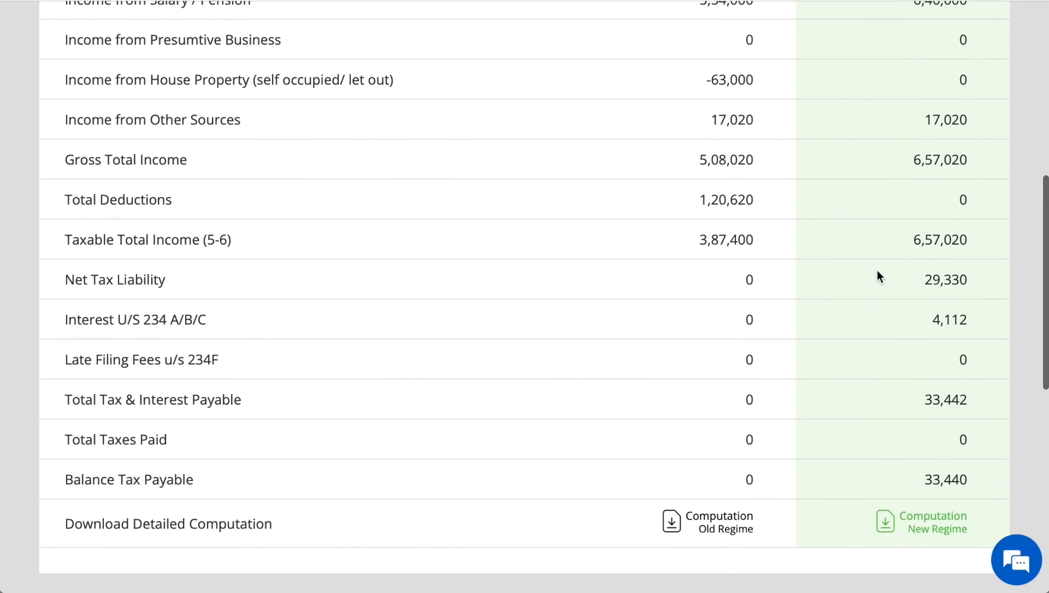
pyautogui.scroll(-1, 877, 271)
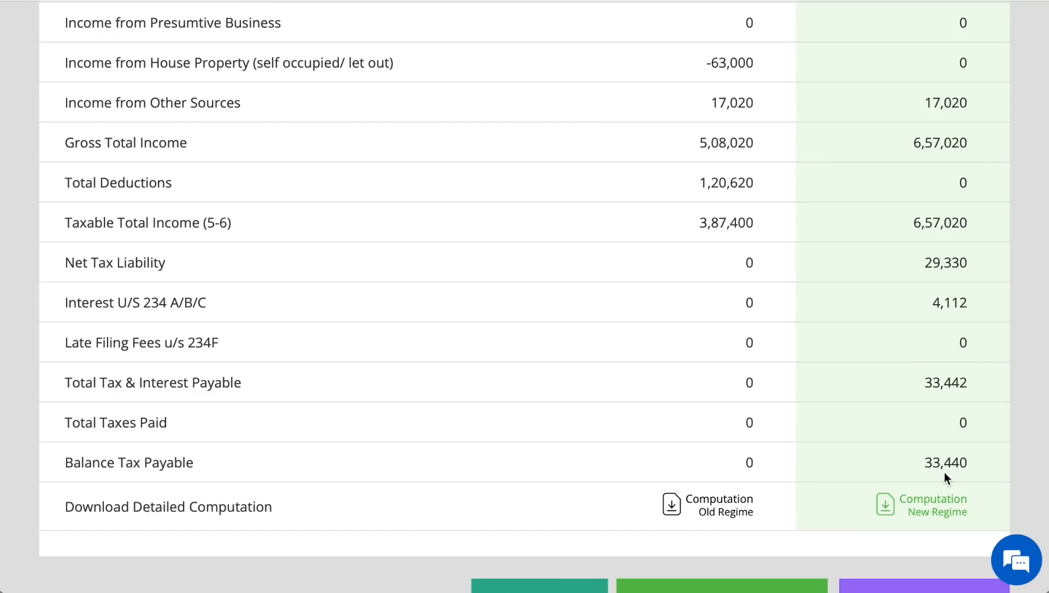
pyautogui.scroll(5, 749, 381)
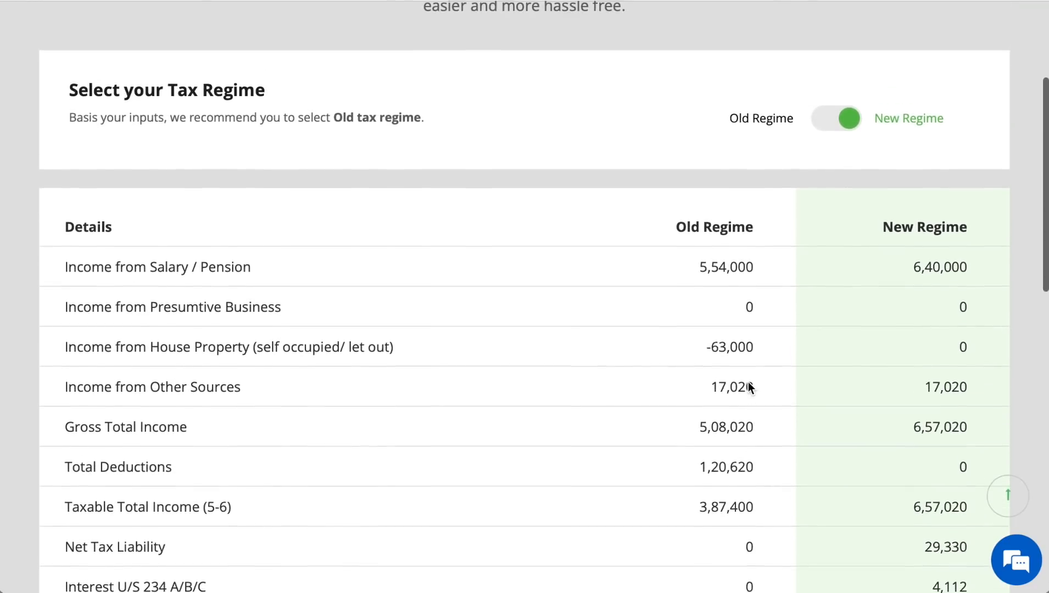
pyautogui.scroll(2, 748, 383)
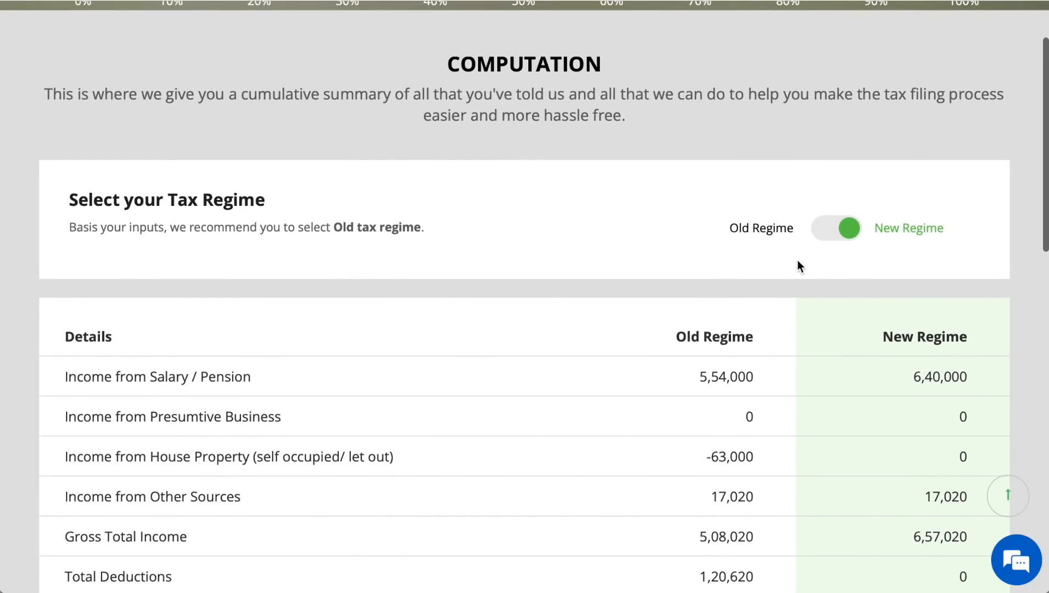
# Step: Switch back to the Old Regime and tick the declaration of the return's accuracy
pyautogui.click(821, 231)
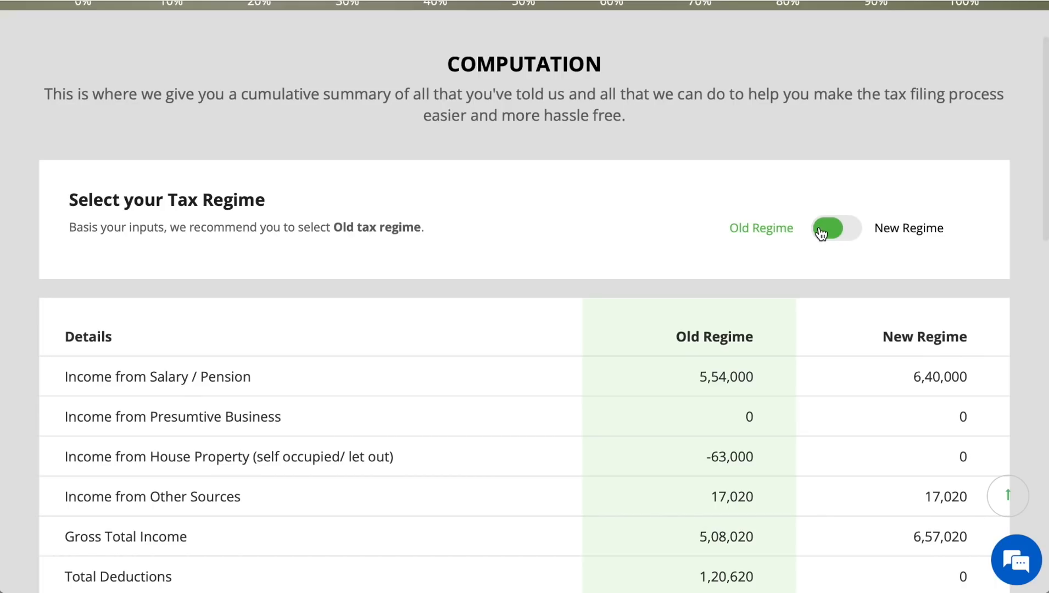
pyautogui.scroll(-6, 716, 296)
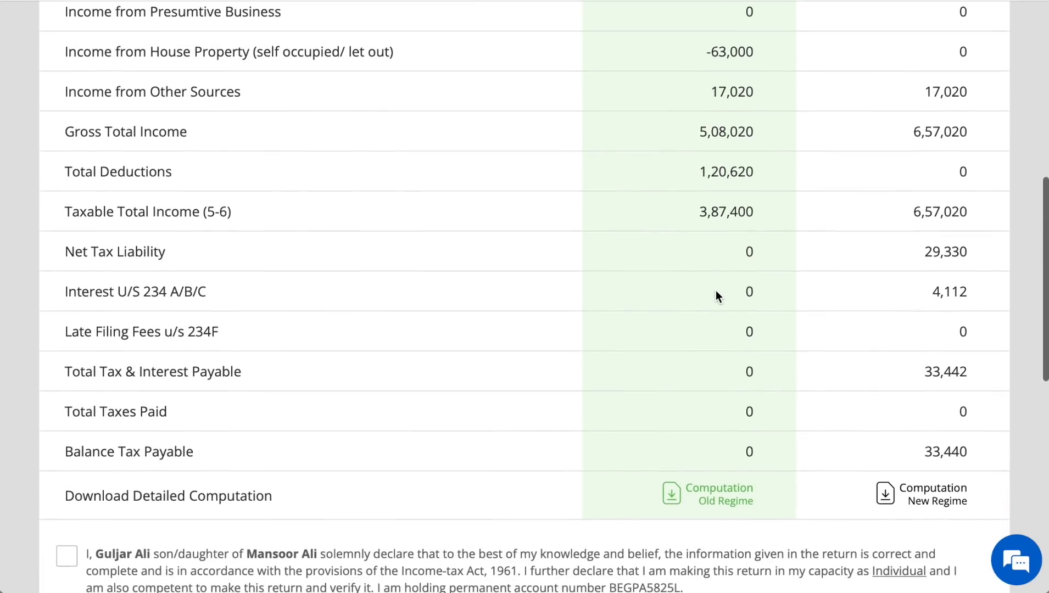
pyautogui.scroll(-3, 716, 290)
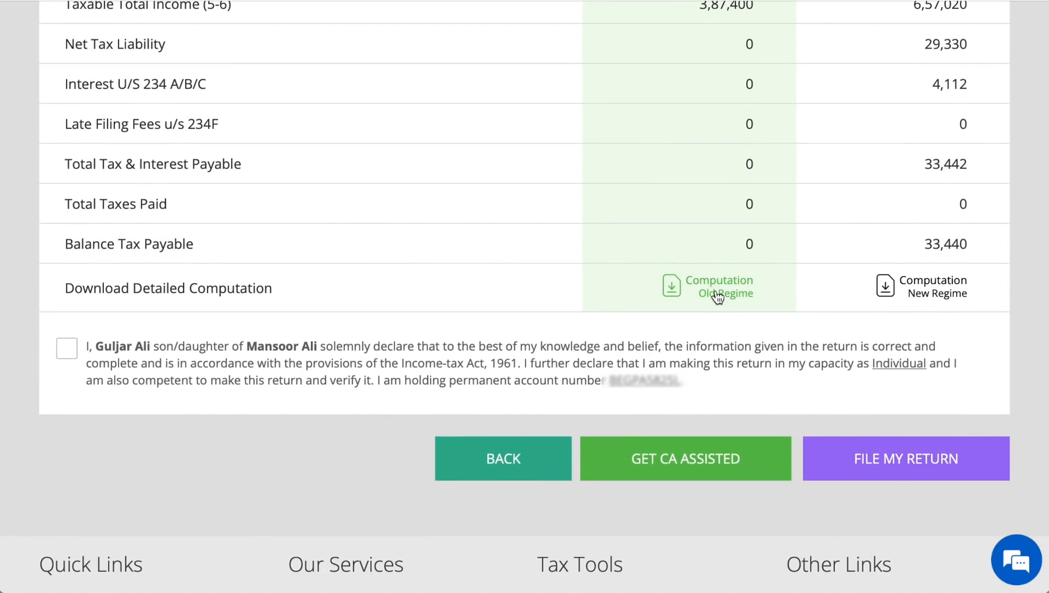
pyautogui.click(67, 351)
# Step: File the completed return, then start a new ITR with Salary/Pension and Other Sources income
pyautogui.click(861, 456)
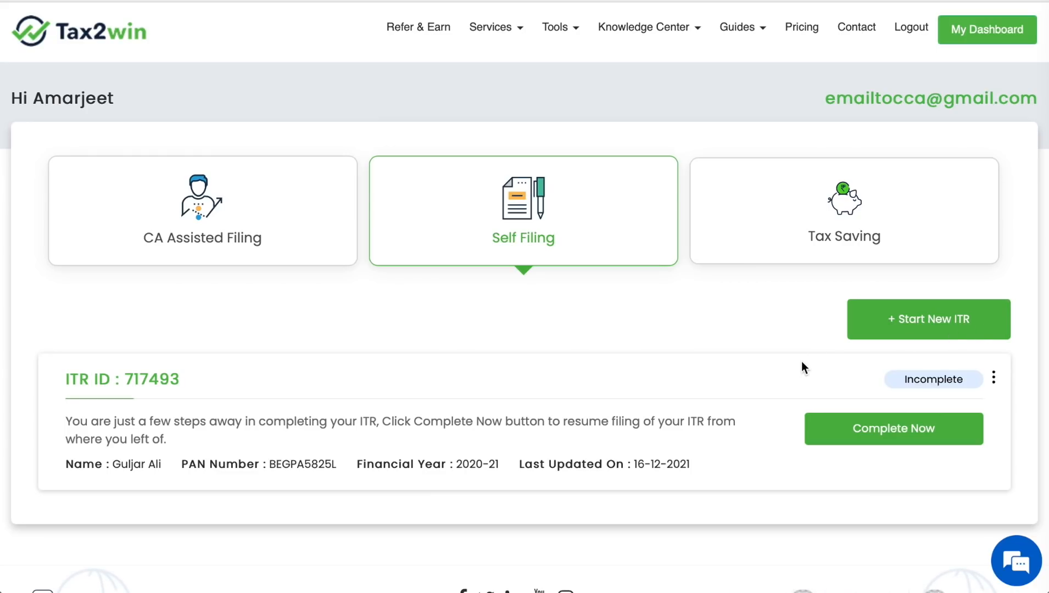
pyautogui.click(926, 330)
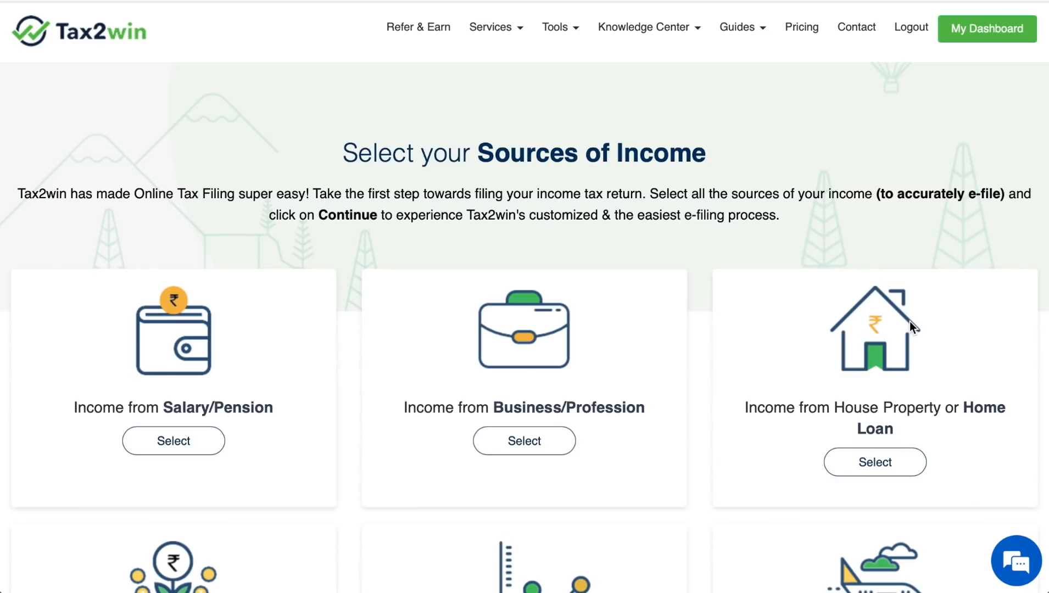
pyautogui.scroll(-3, 752, 348)
pyautogui.click(173, 548)
pyautogui.scroll(-3, 436, 498)
pyautogui.click(523, 487)
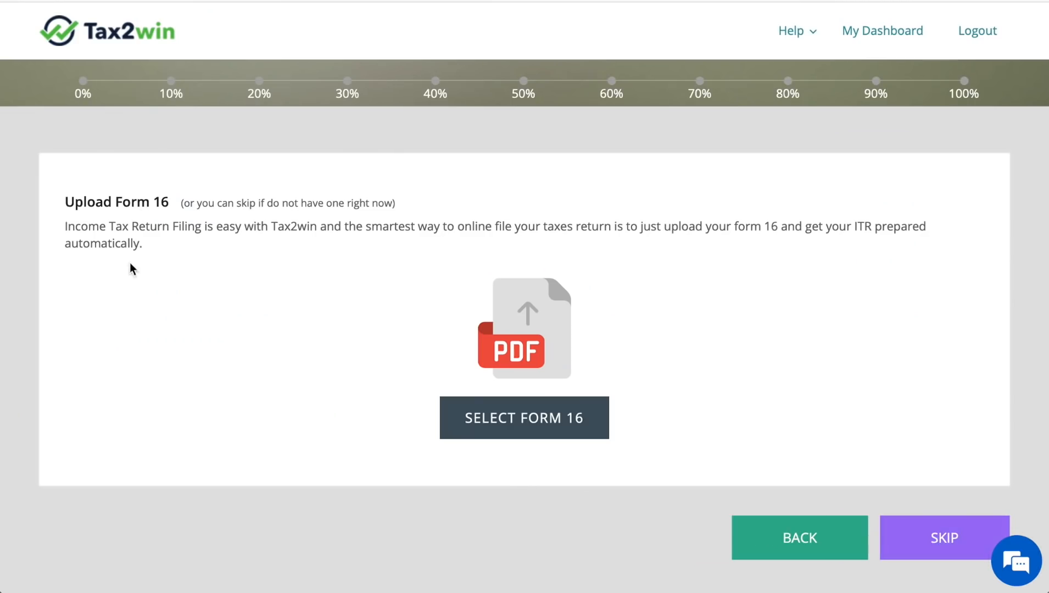
# Step: Skip the Form 16 upload and submit the PAN details
pyautogui.click(944, 536)
pyautogui.write('CC')
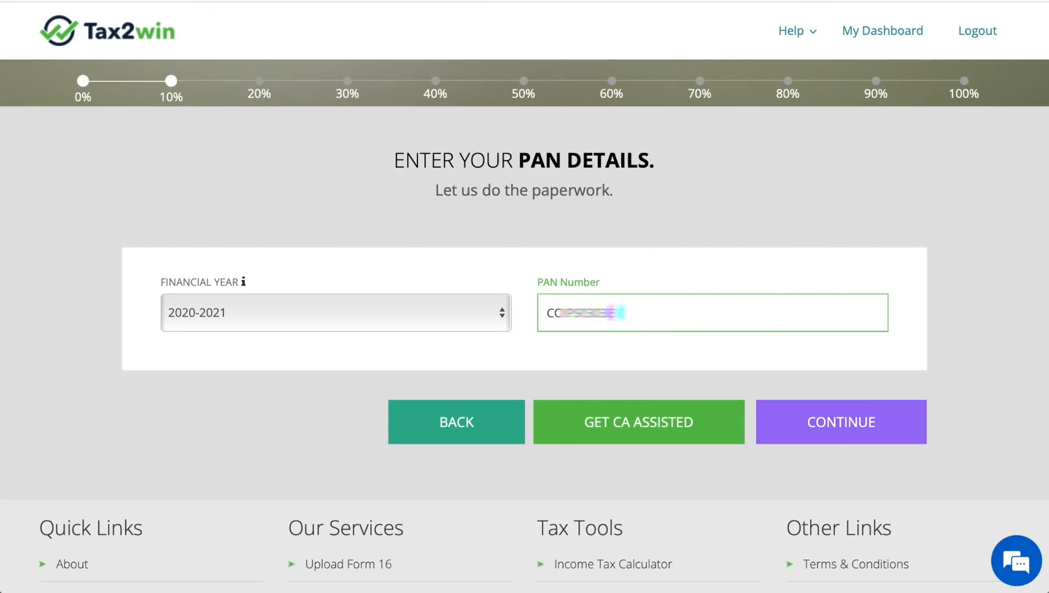
pyautogui.click(848, 424)
# Step: Fill in the taxpayer's name, father's name, date of birth, mobile number and e-mail
pyautogui.click(174, 330)
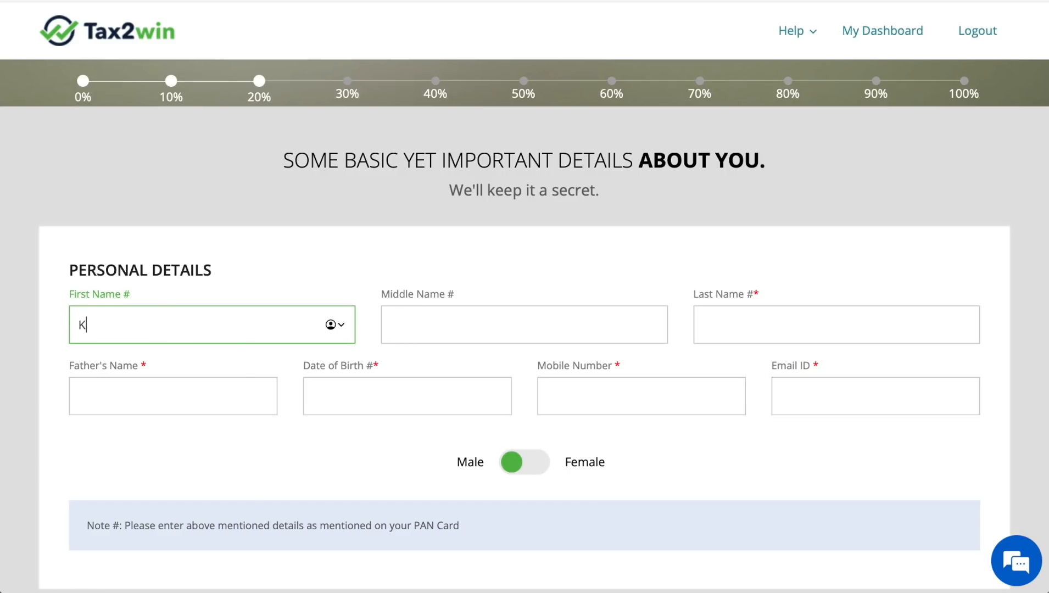
pyautogui.press('Tab')
pyautogui.press('Tab')
pyautogui.press('Tab')
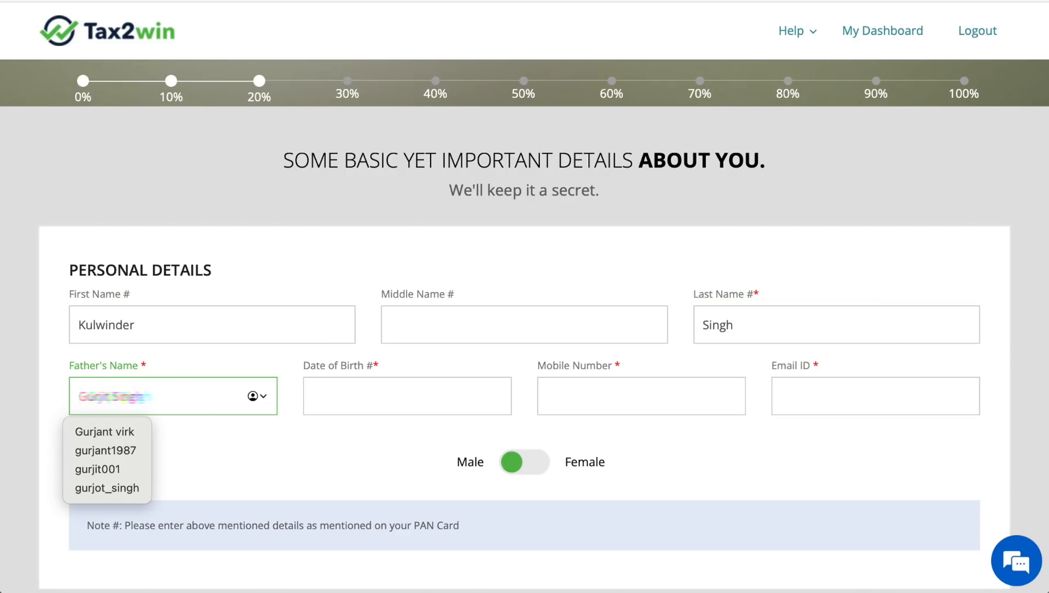
pyautogui.press('Tab')
pyautogui.click(602, 402)
pyautogui.press('Tab')
pyautogui.scroll(-3, 700, 546)
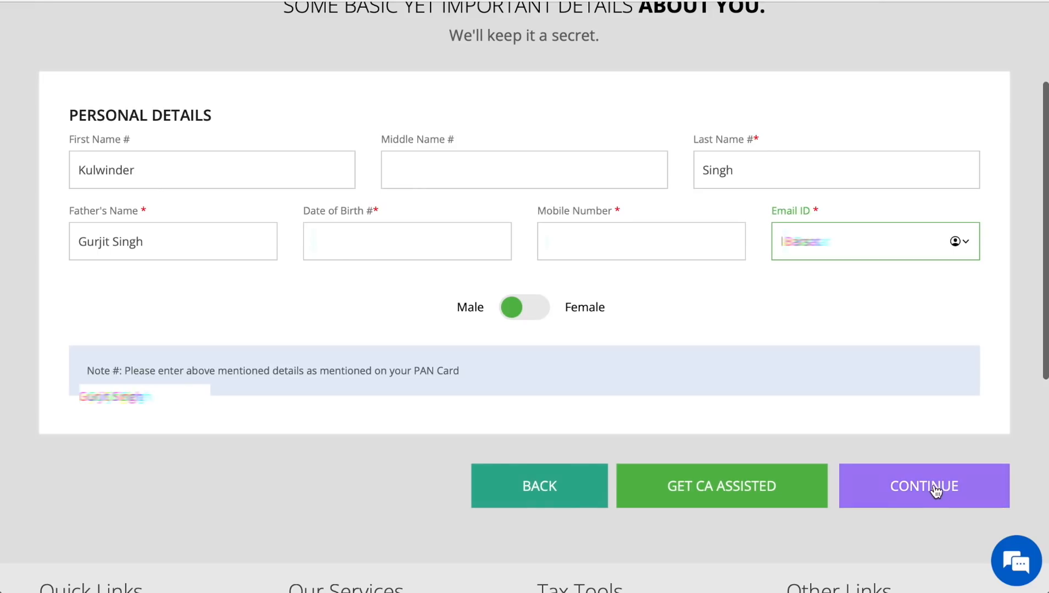
pyautogui.click(936, 491)
# Step: Enter the pincode and address, and set the employer category to Private / Others
pyautogui.click(129, 329)
pyautogui.write('147201')
pyautogui.press('Tab')
pyautogui.press('Tab')
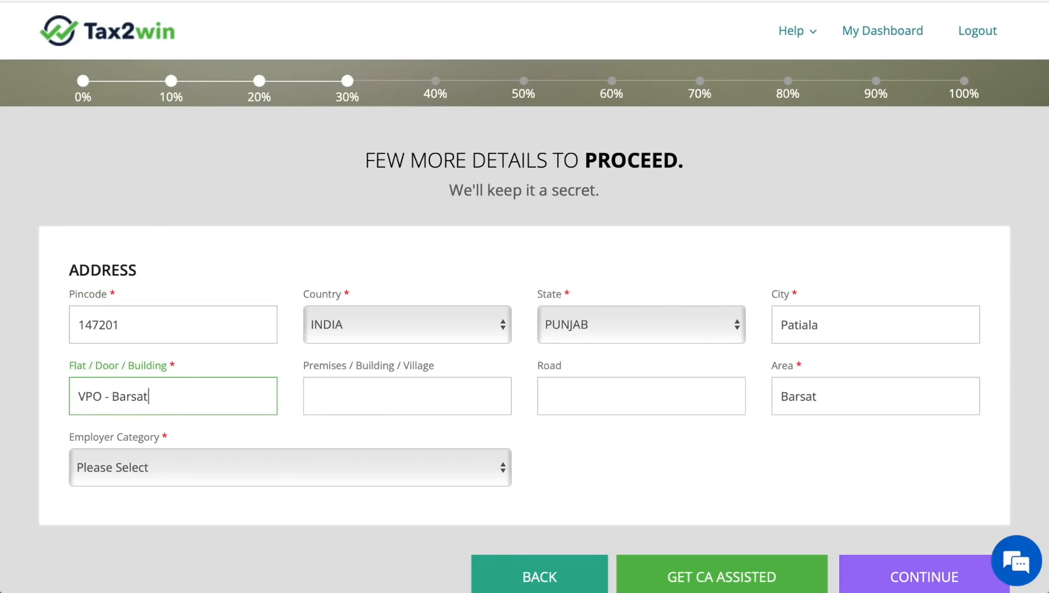
pyautogui.click(290, 468)
pyautogui.click(142, 541)
# Step: Enter salary 322000, professional tax 0 and employer name Others
pyautogui.click(935, 582)
pyautogui.click(275, 319)
pyautogui.write('322000')
pyautogui.press('Tab')
pyautogui.press('Tab')
pyautogui.click(440, 510)
pyautogui.write('0')
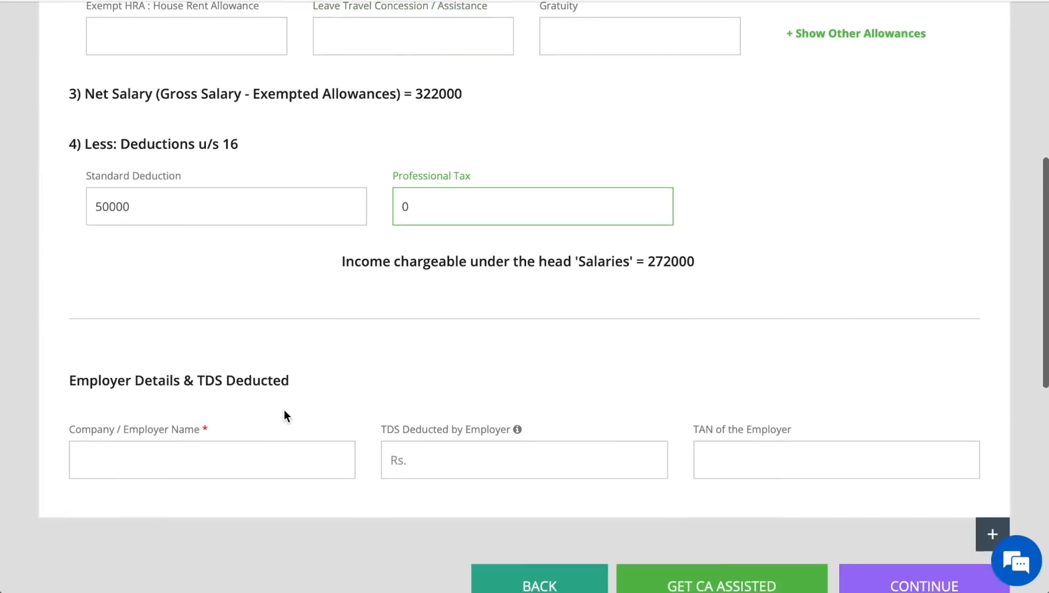
pyautogui.scroll(-2, 283, 416)
pyautogui.click(231, 332)
pyautogui.write('Others')
pyautogui.click(464, 331)
pyautogui.click(911, 459)
# Step: Enter savings bank interest 9800 and other income 11000
pyautogui.click(138, 253)
pyautogui.write('98')
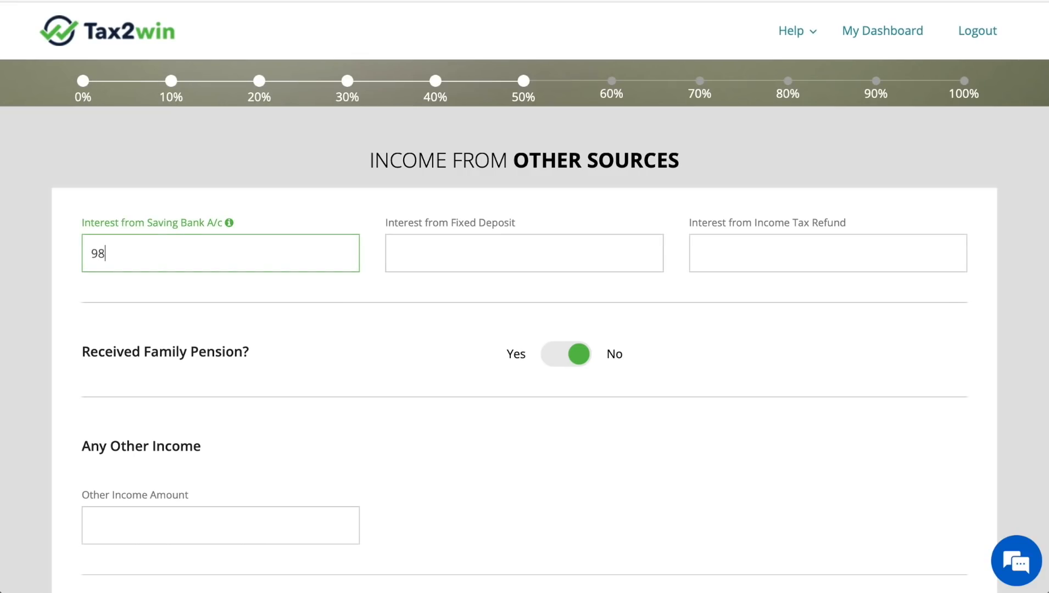
pyautogui.write('00')
pyautogui.press('Tab')
pyautogui.press('Tab')
pyautogui.scroll(-2, 284, 436)
pyautogui.click(155, 397)
pyautogui.write('11000')
pyautogui.scroll(-4, 549, 330)
pyautogui.click(893, 476)
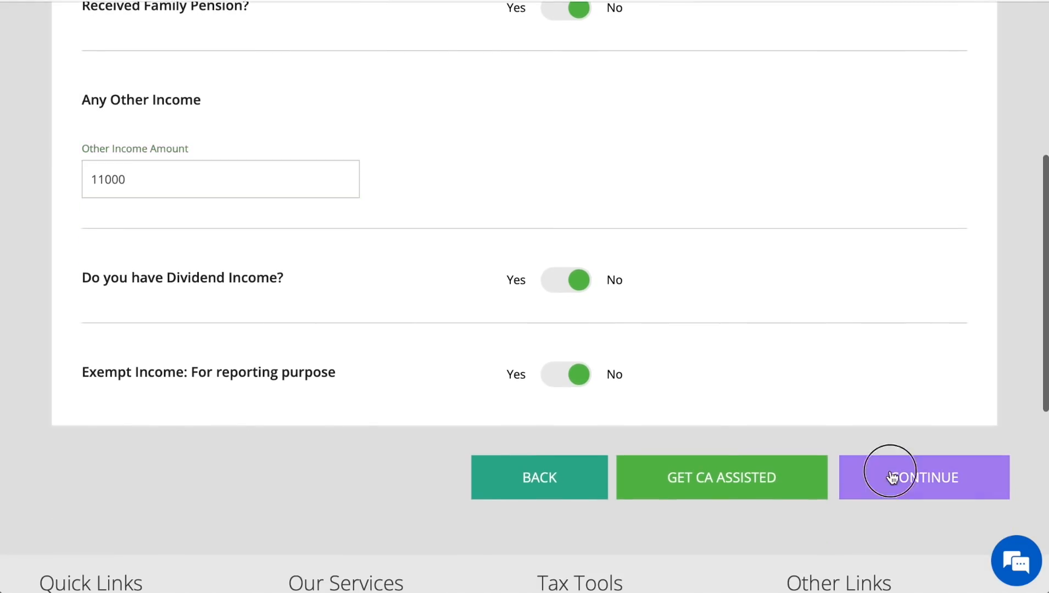
# Step: Claim a 2000 Section 80D preventive health check-up for self, spouse and children
pyautogui.scroll(-3, 267, 416)
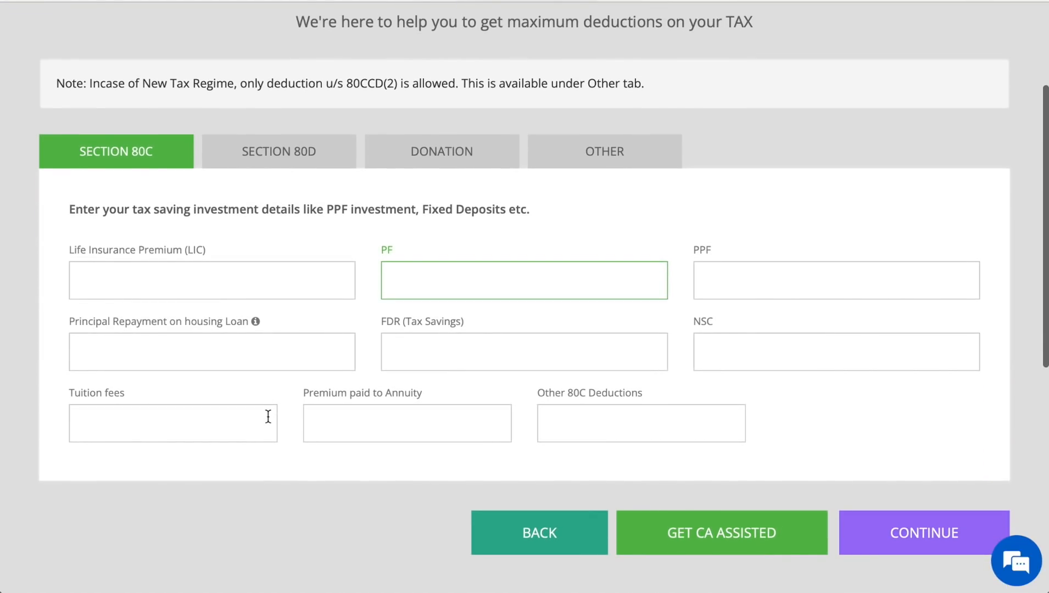
pyautogui.click(268, 416)
pyautogui.click(271, 159)
pyautogui.write('2000')
pyautogui.scroll(2, 442, 355)
pyautogui.click(442, 354)
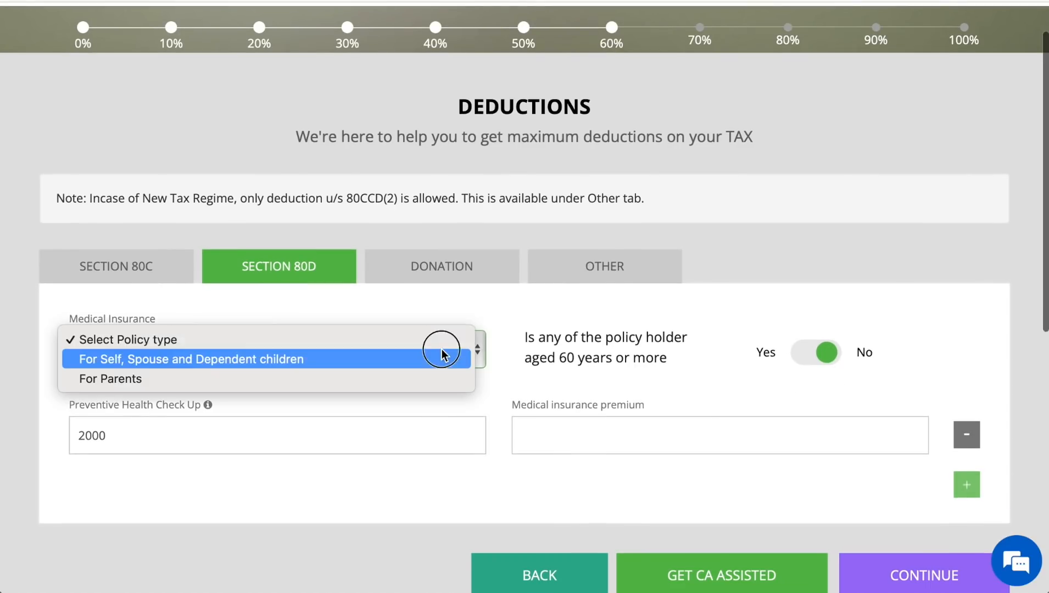
pyautogui.click(379, 343)
pyautogui.click(379, 349)
pyautogui.click(264, 359)
pyautogui.click(552, 429)
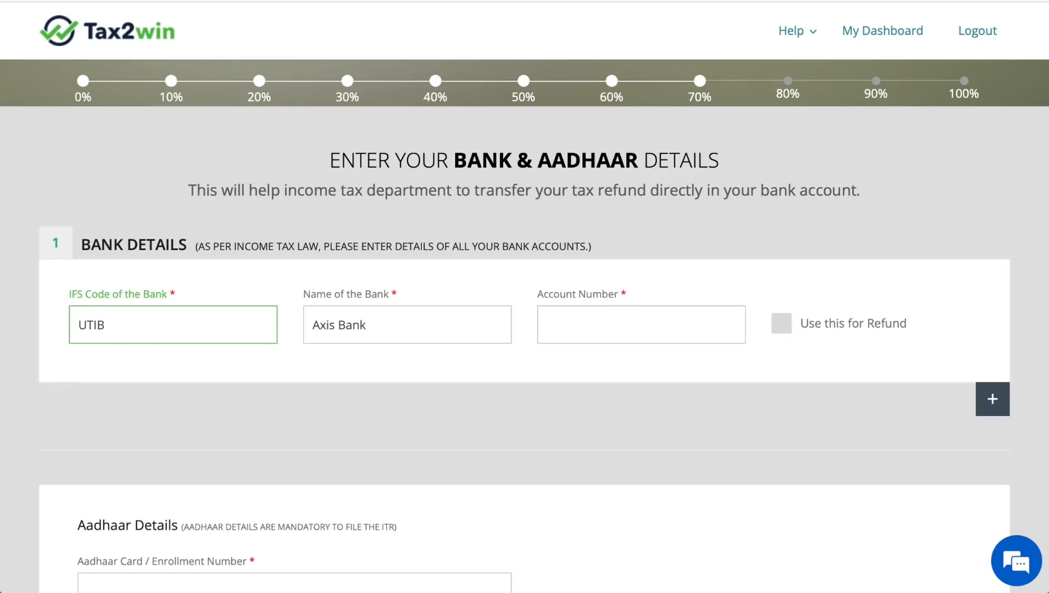
# Step: Add the Axis Bank refund account with IFSC UTIB0001988 and the account number
pyautogui.write('0001988')
pyautogui.press('Tab')
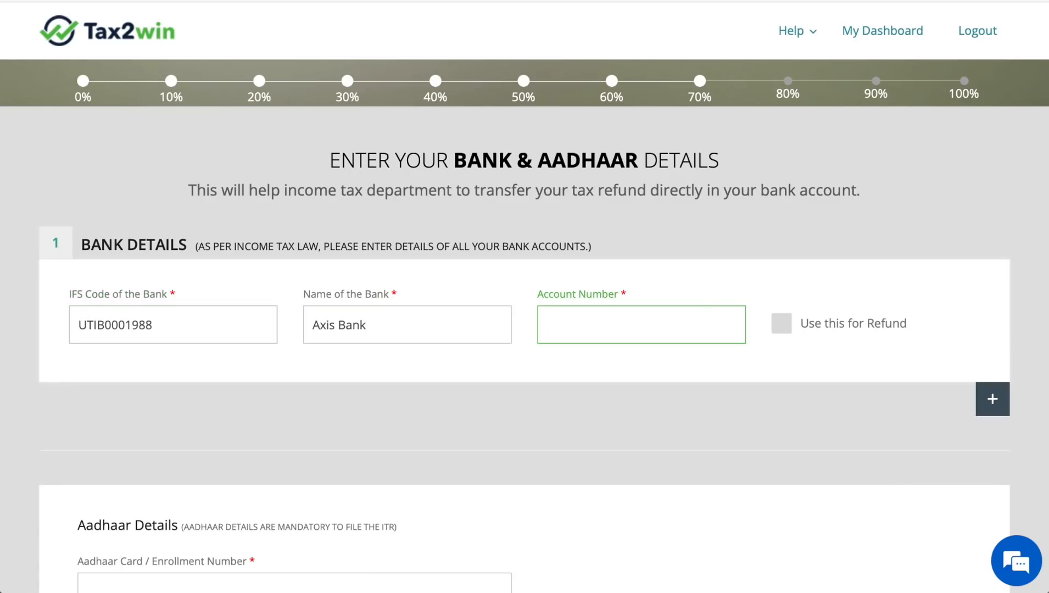
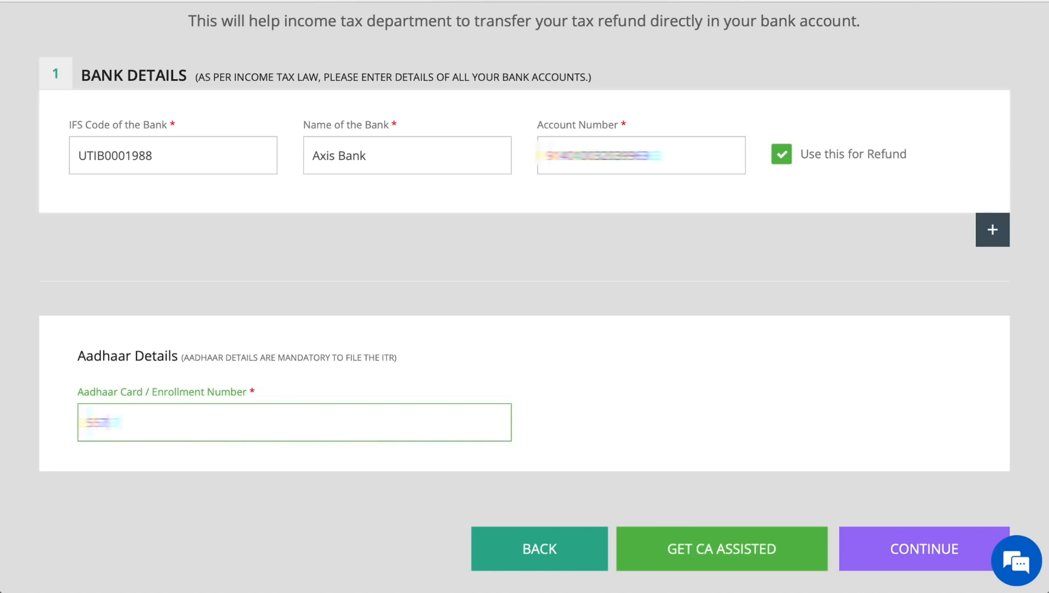
pyautogui.write('****')
pyautogui.click(918, 552)
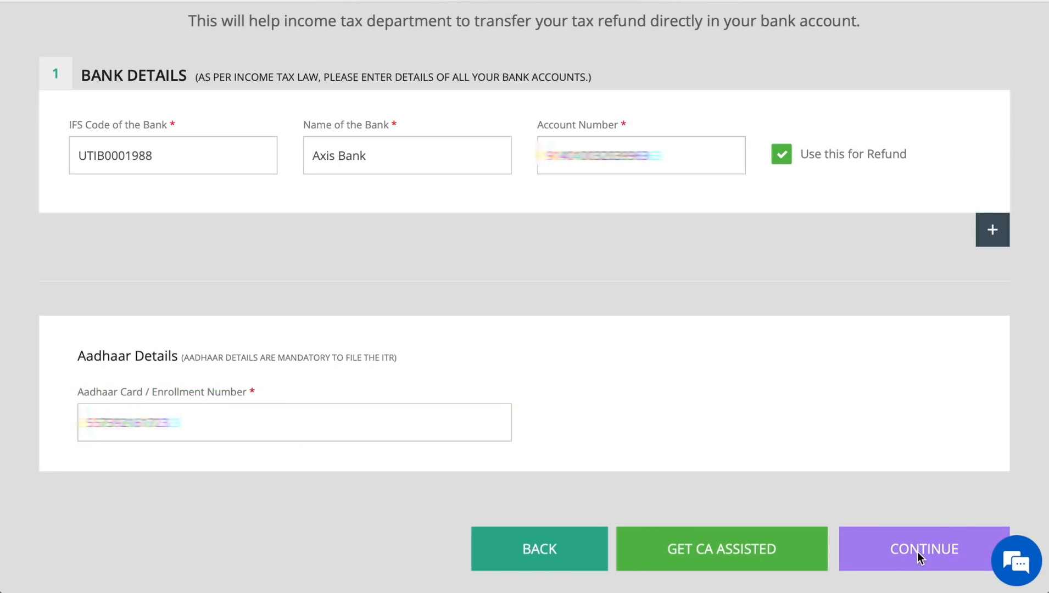
pyautogui.scroll(-15, 478, 410)
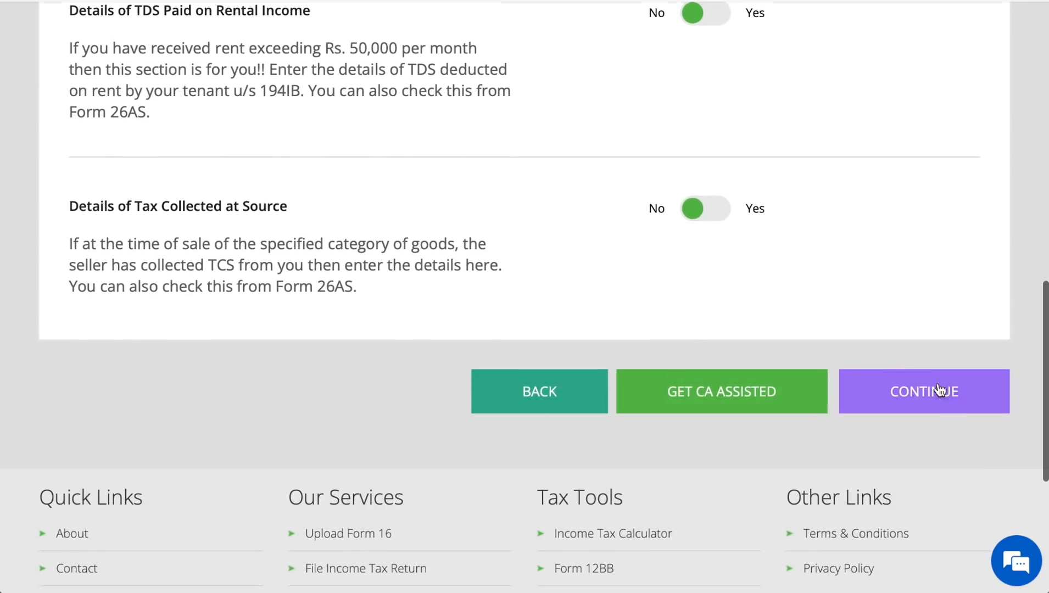
# Step: Skip prepaid taxes and review taxable income 2,81,000 (Old) versus 3,42,800 (New), zero tax
pyautogui.click(940, 390)
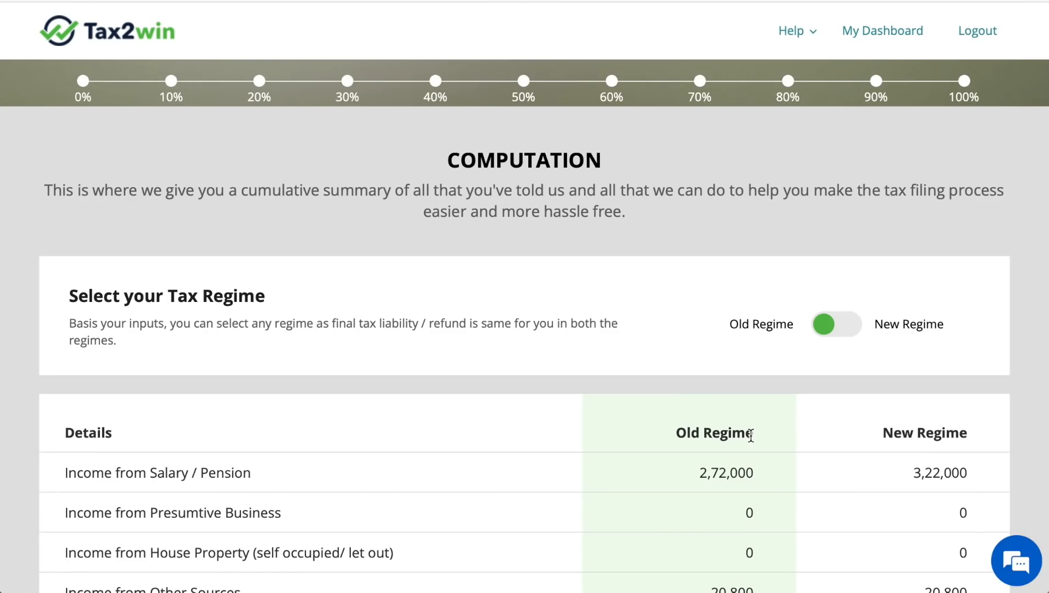
pyautogui.scroll(-2, 750, 436)
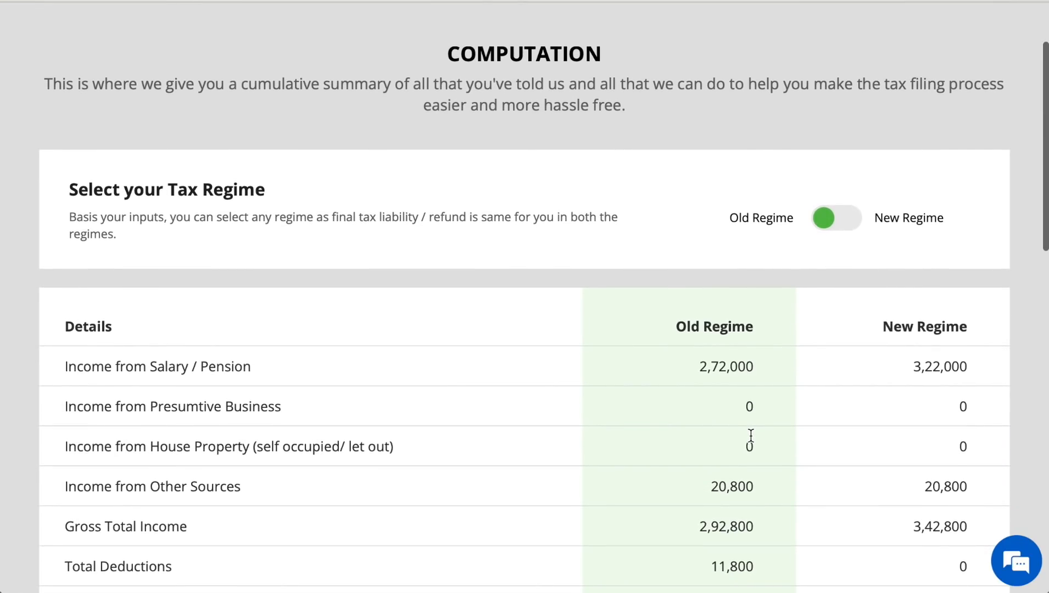
pyautogui.scroll(-3, 751, 436)
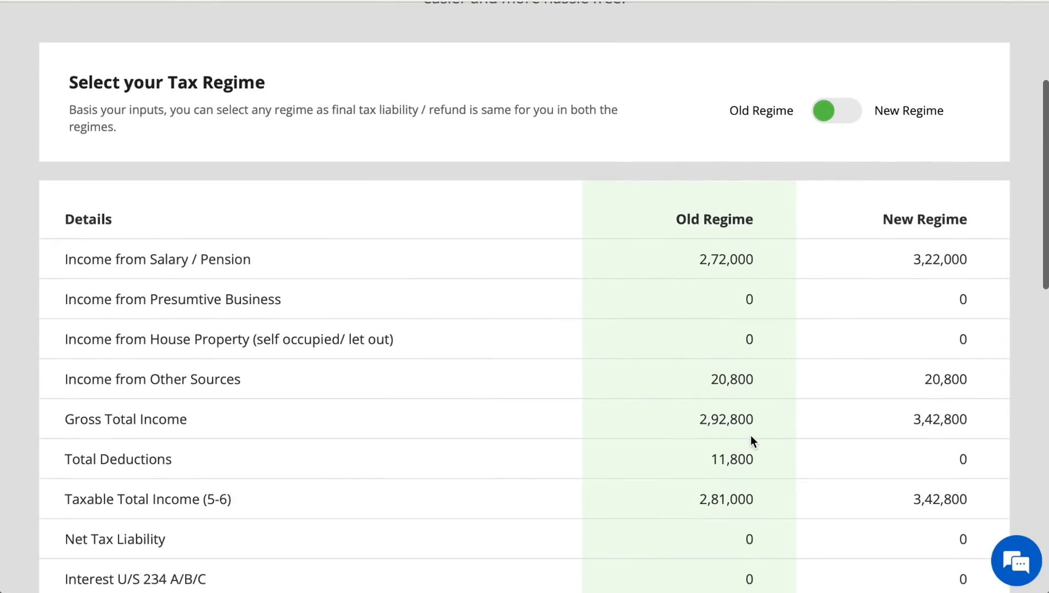
pyautogui.scroll(-2, 750, 435)
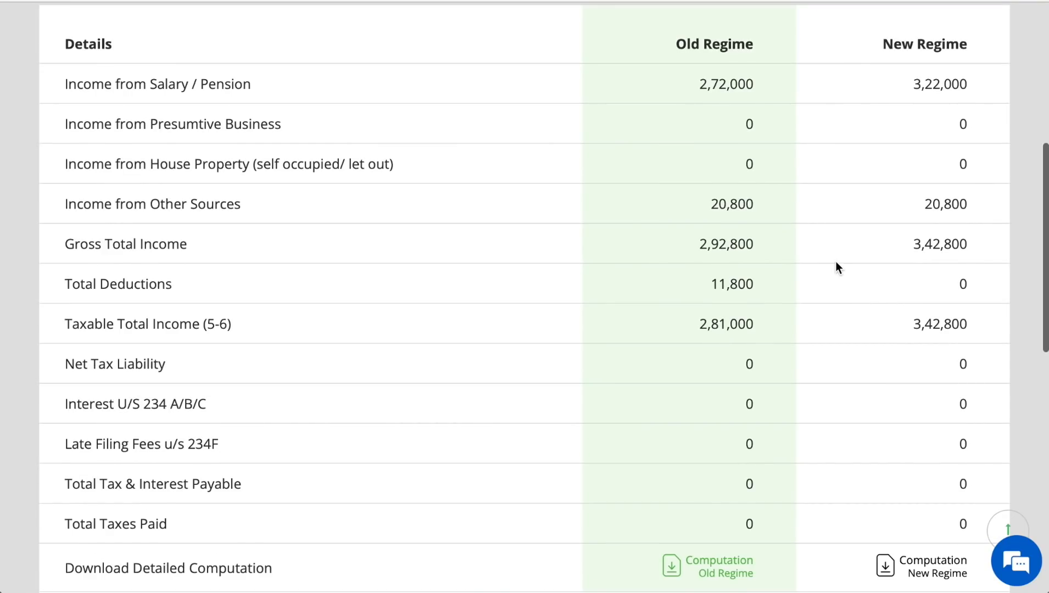
pyautogui.scroll(-4, 835, 260)
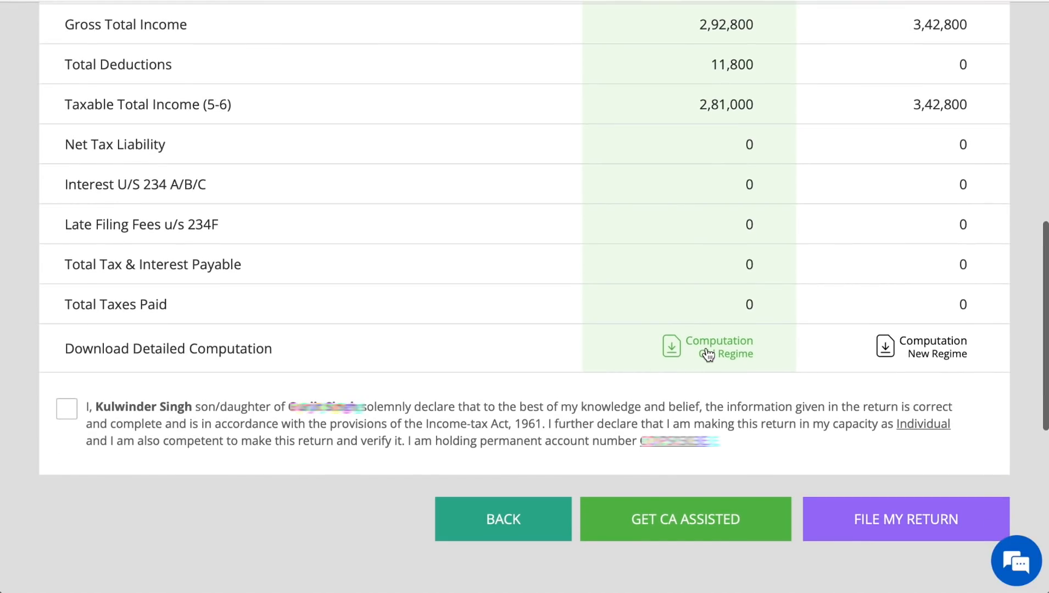
# Step: Accept the filing declaration and submit the return with FILE MY RETURN
pyautogui.click(879, 518)
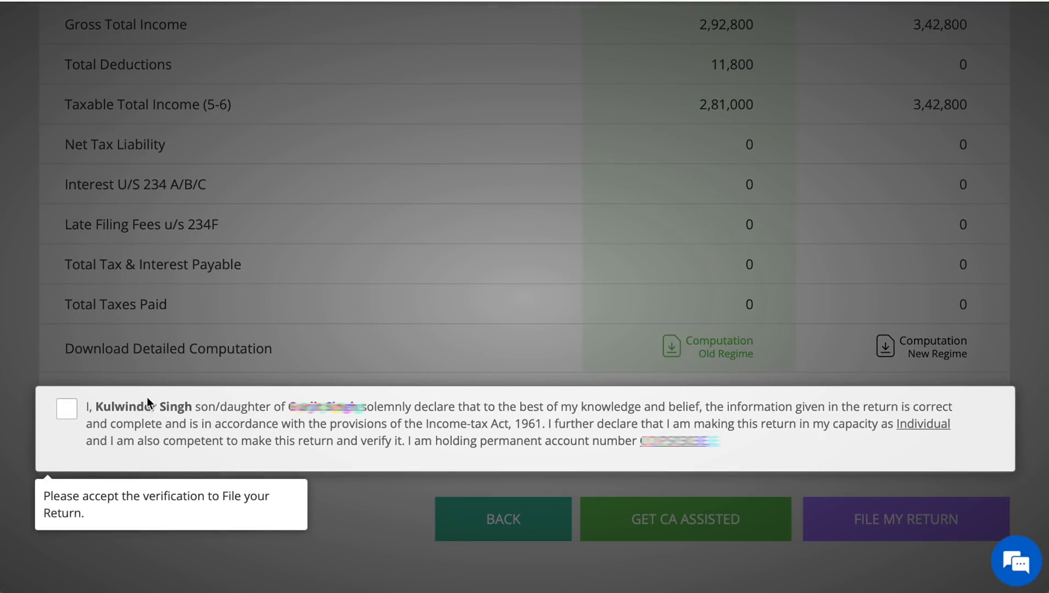
pyautogui.click(67, 409)
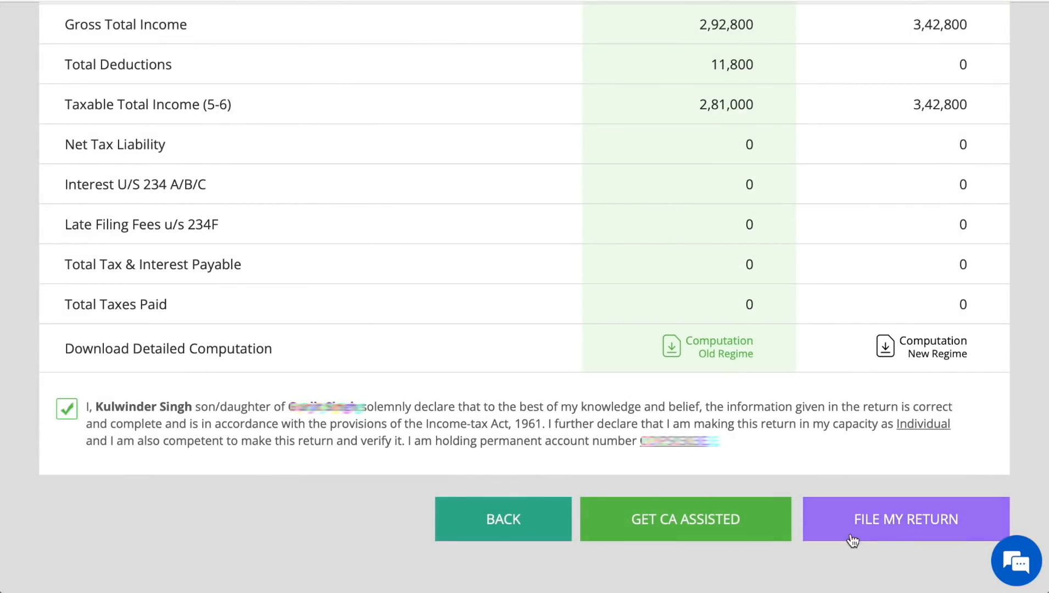
pyautogui.click(894, 525)
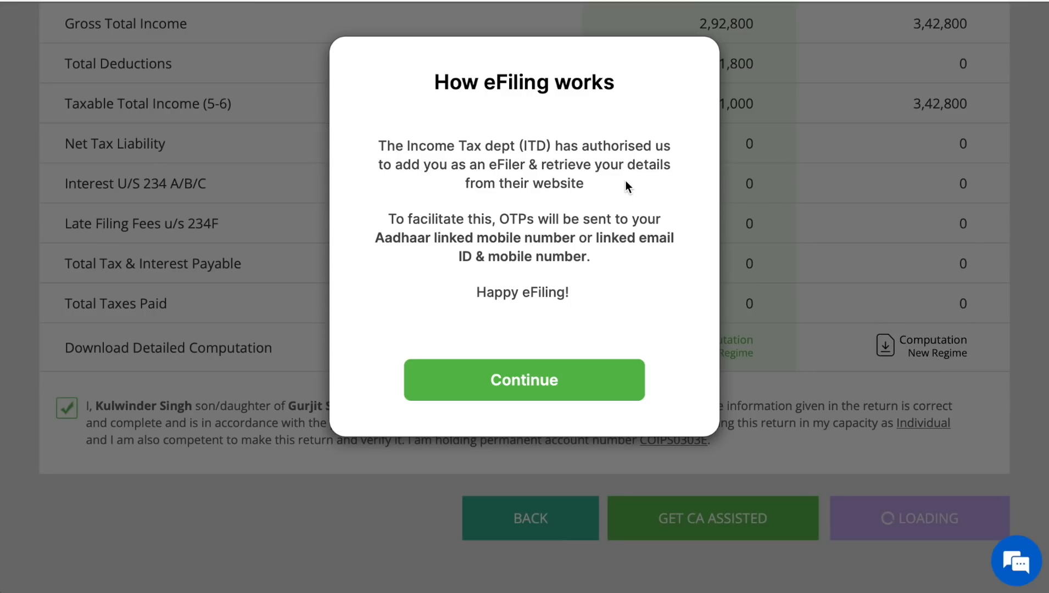
# Step: Verify the six-digit OTP sent to the Aadhaar-linked mobile to register as an eFiler
pyautogui.click(526, 392)
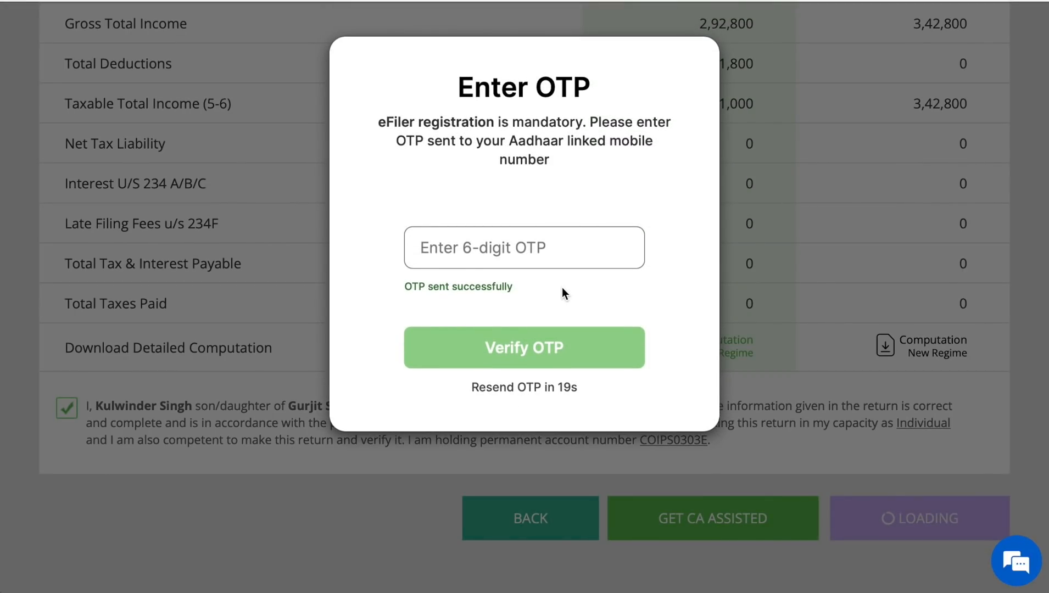
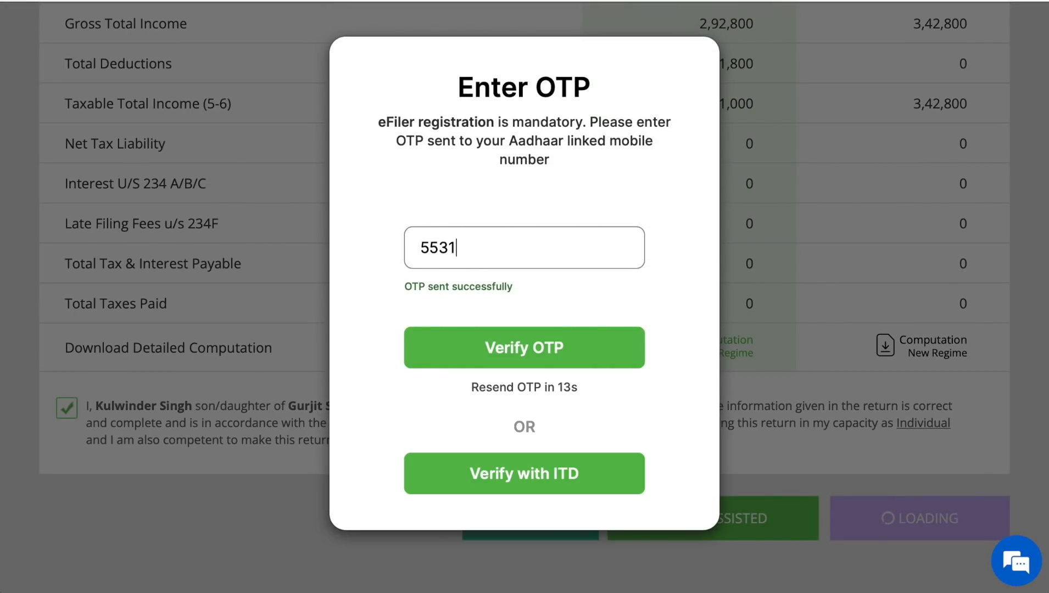
pyautogui.click(520, 348)
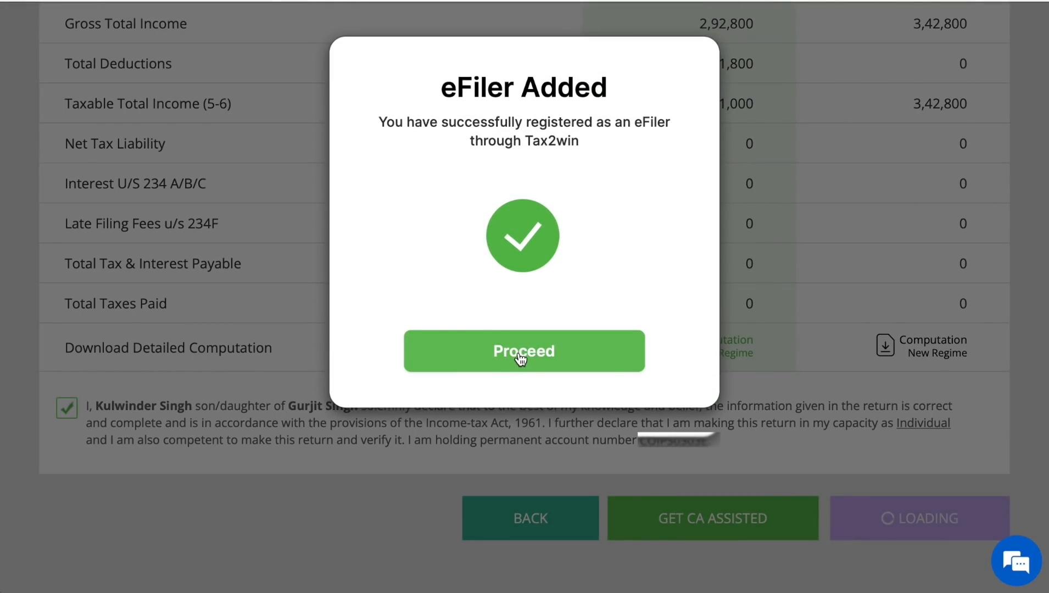
# Step: Proceed past eFiler Added and review the YOU DID IT! filing confirmation
pyautogui.click(521, 352)
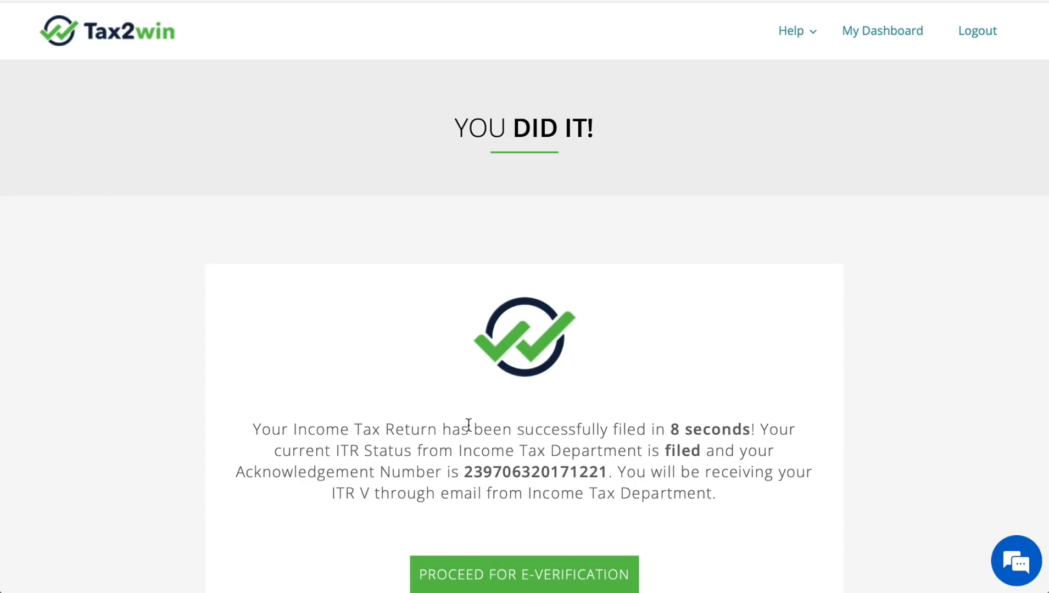
pyautogui.scroll(-3, 471, 516)
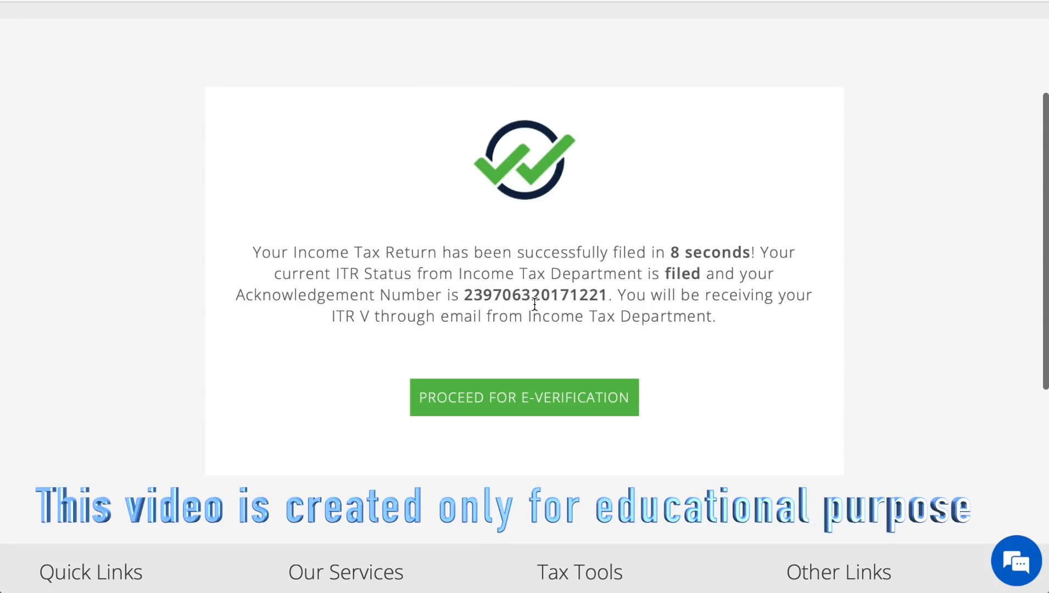
# Step: E-verify the filed return via Aadhaar using the EVC sent to the linked mobile
pyautogui.click(519, 406)
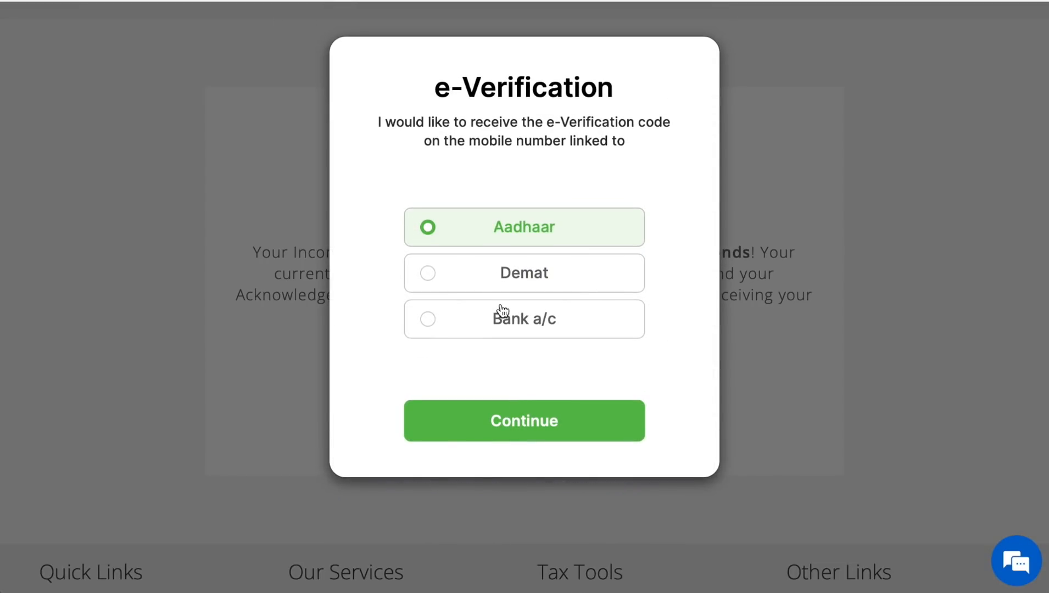
pyautogui.click(508, 229)
pyautogui.click(517, 437)
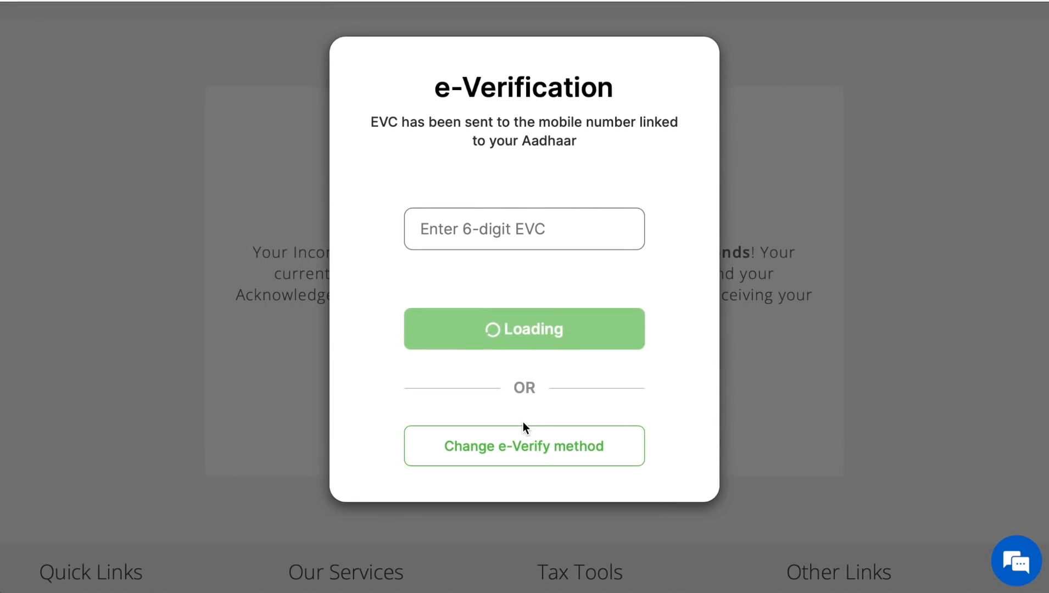
pyautogui.click(461, 235)
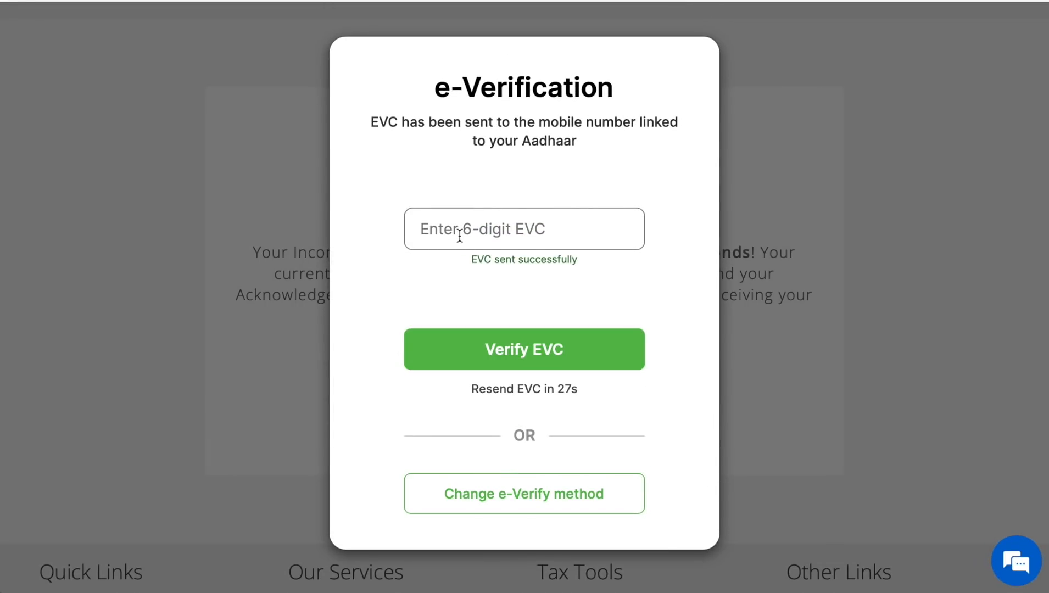
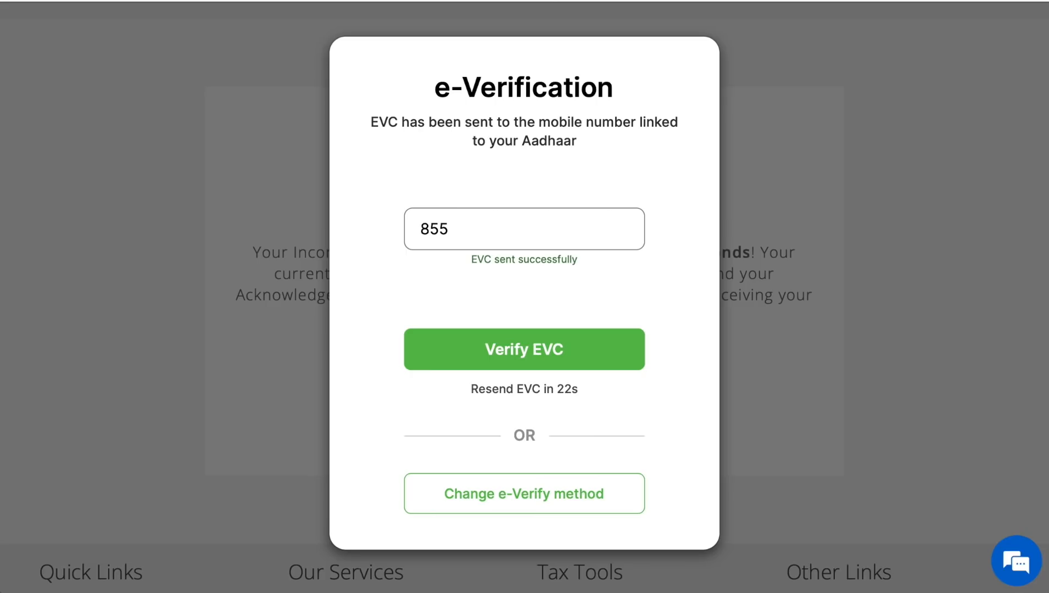
pyautogui.click(516, 352)
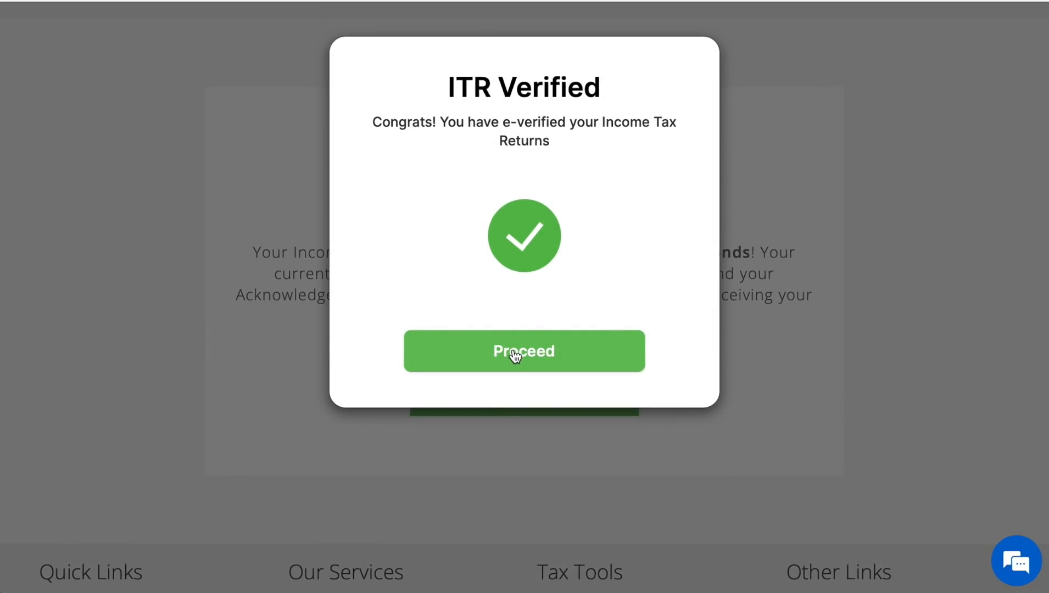
# Step: Download and scroll through the detailed tax computation, then close its preview
pyautogui.click(515, 355)
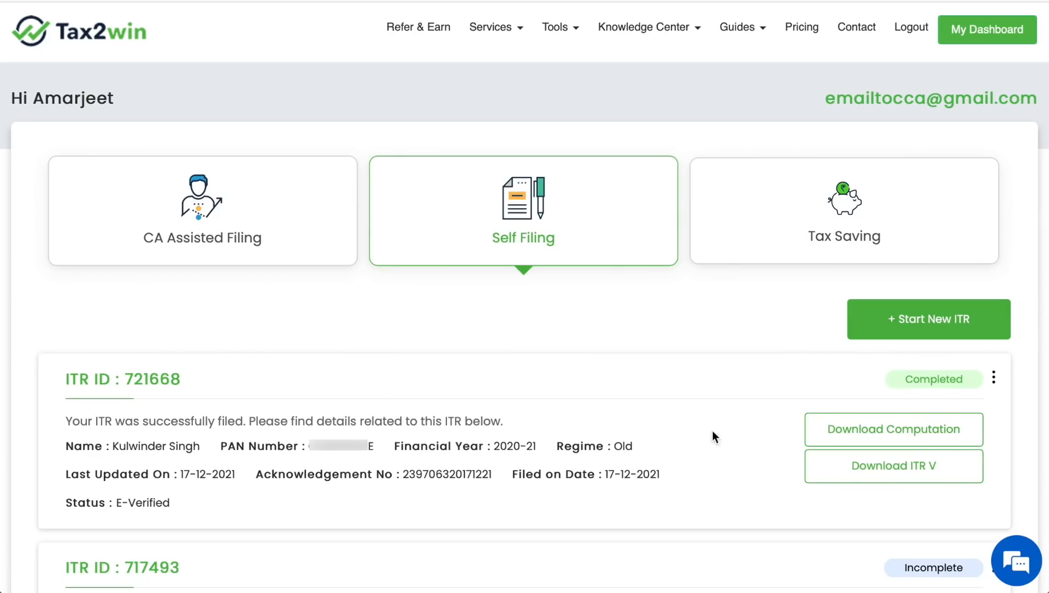
pyautogui.click(872, 434)
pyautogui.click(673, 321)
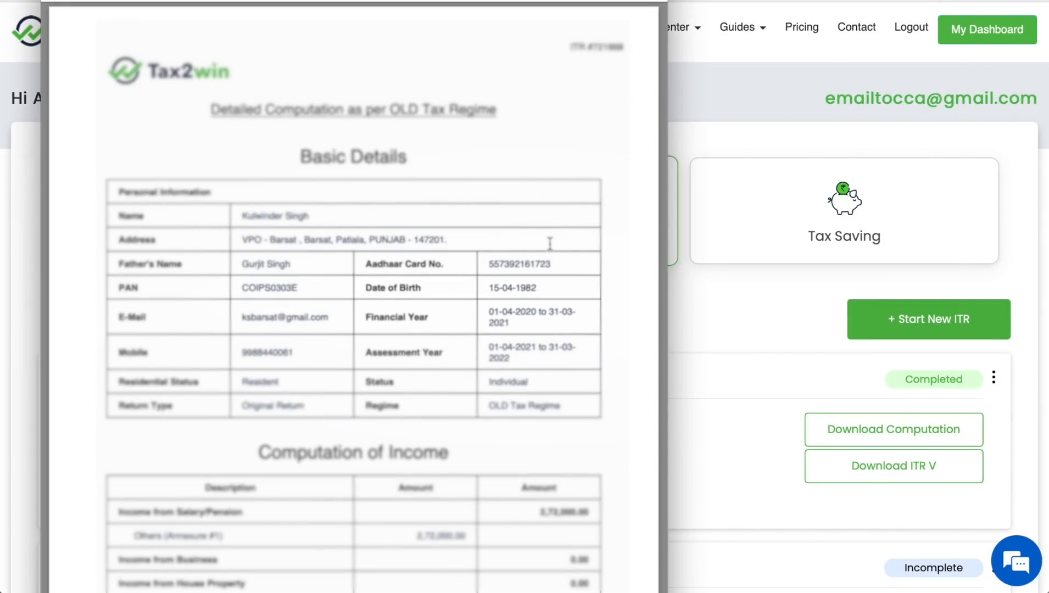
pyautogui.scroll(-8, 550, 244)
pyautogui.scroll(-8, 550, 244)
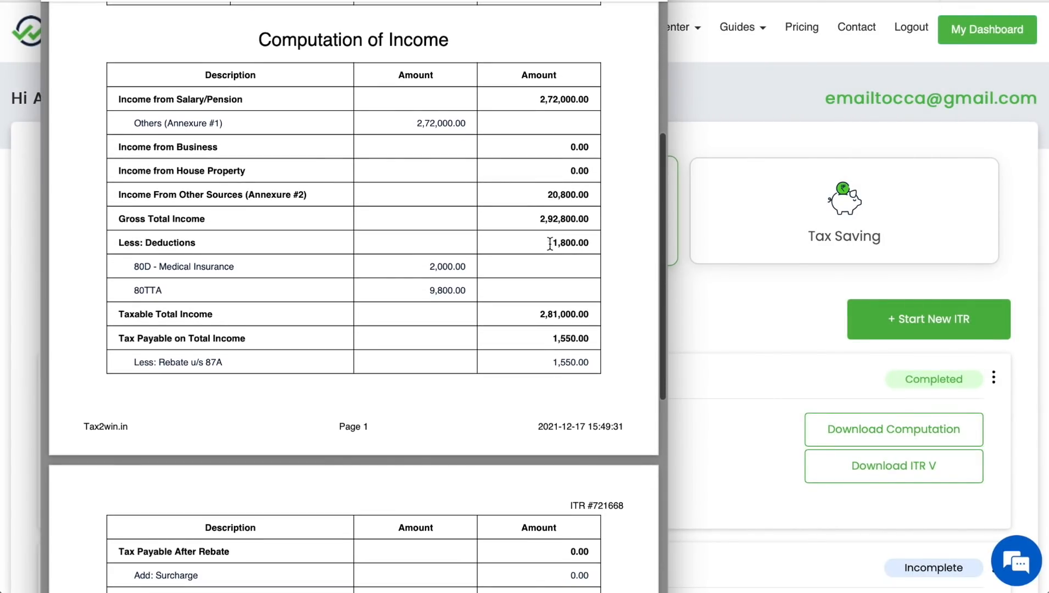
pyautogui.scroll(-10, 550, 243)
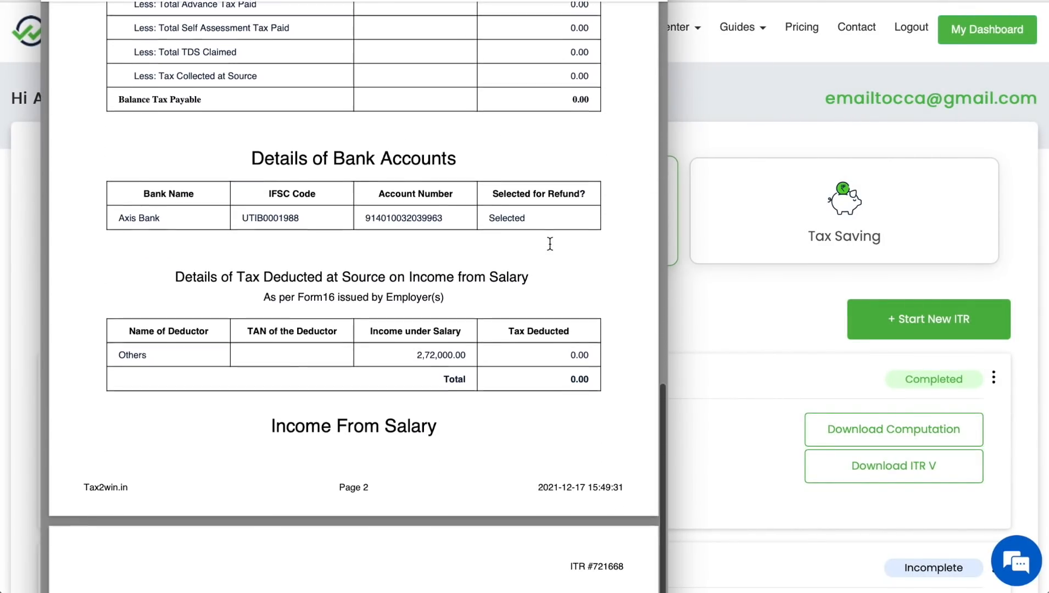
pyautogui.scroll(-2, 550, 244)
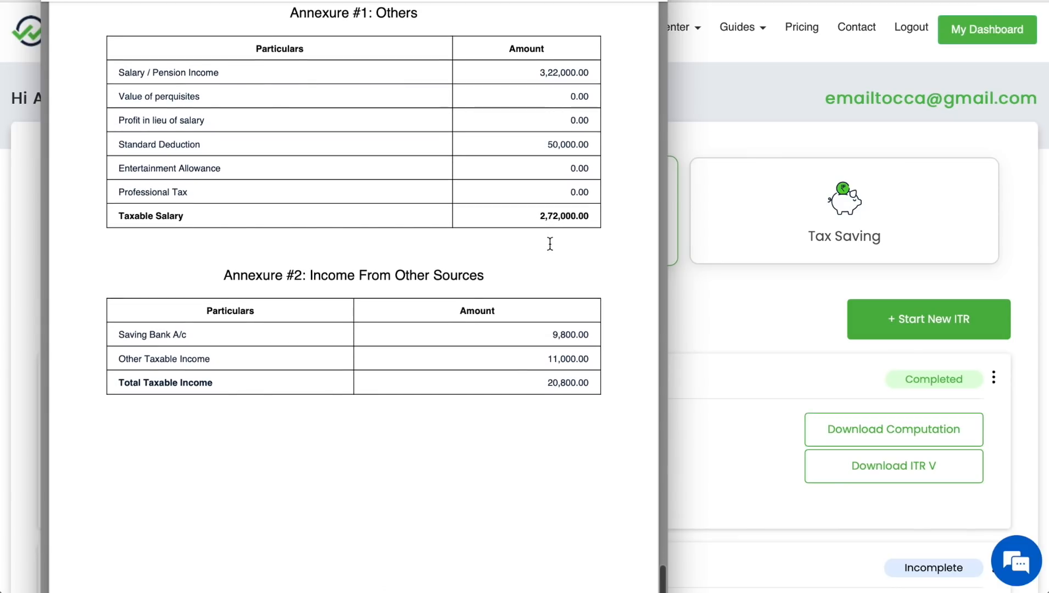
pyautogui.press('Escape')
# Step: Open the completed return's ITR-V acknowledgement showing total income 2,81,000
pyautogui.click(901, 470)
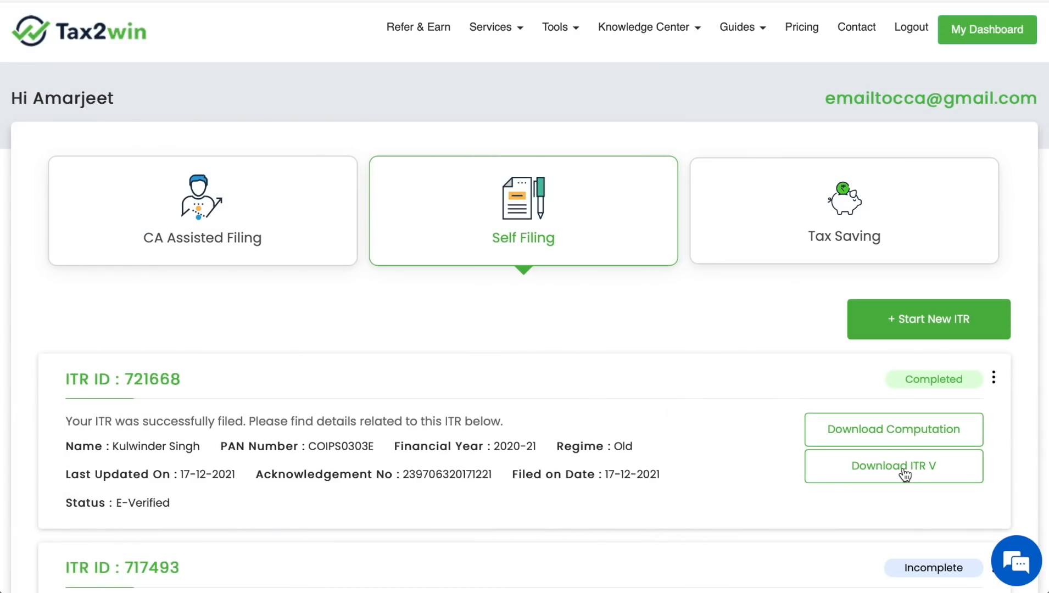
pyautogui.scroll(-5, 511, 428)
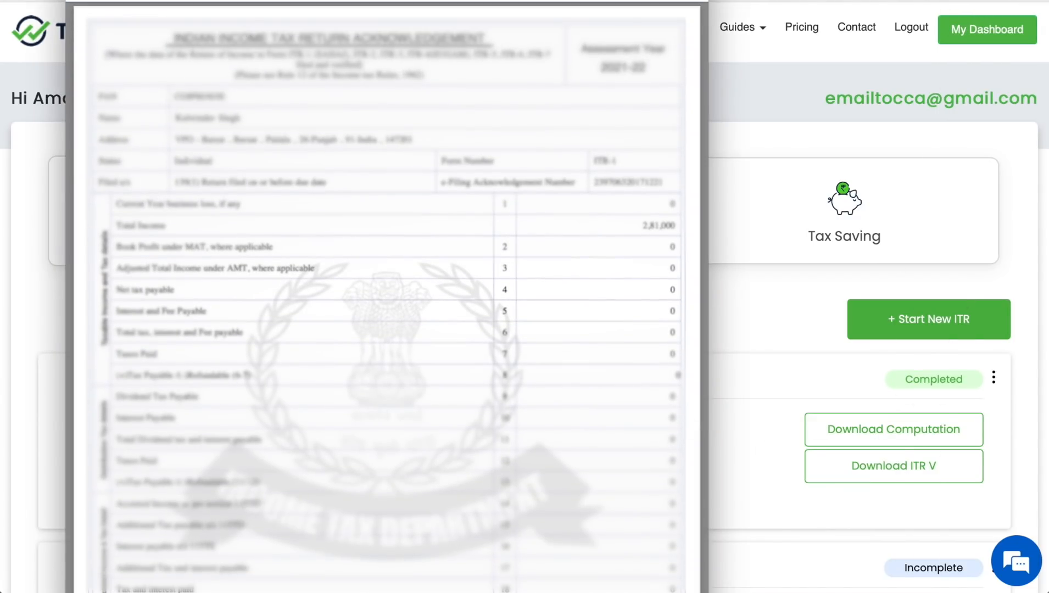
pyautogui.scroll(-3, 385, 308)
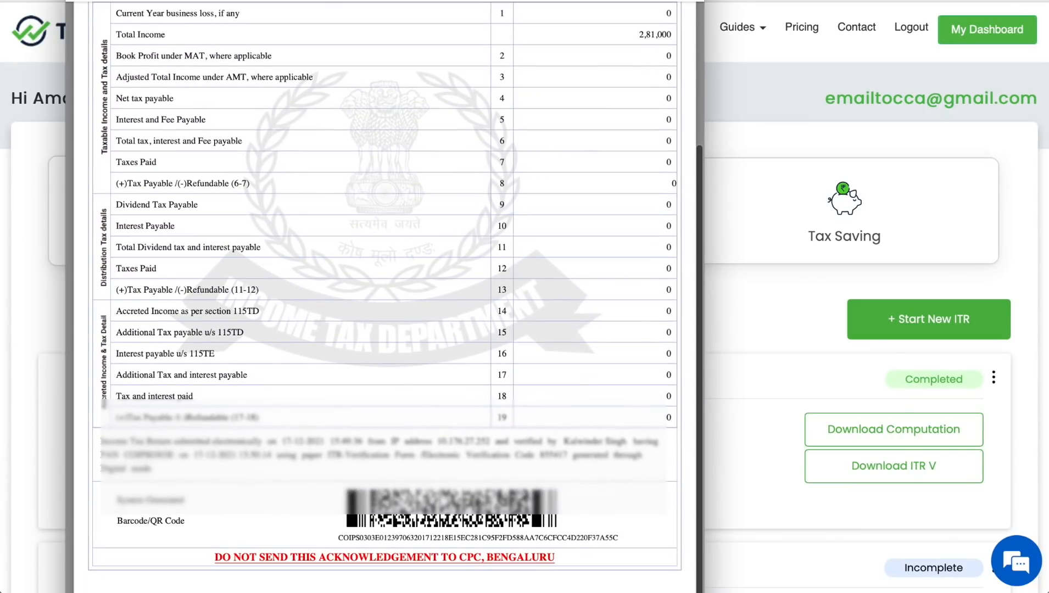
pyautogui.moveTo(704, 592); pyautogui.dragTo(705, 585)
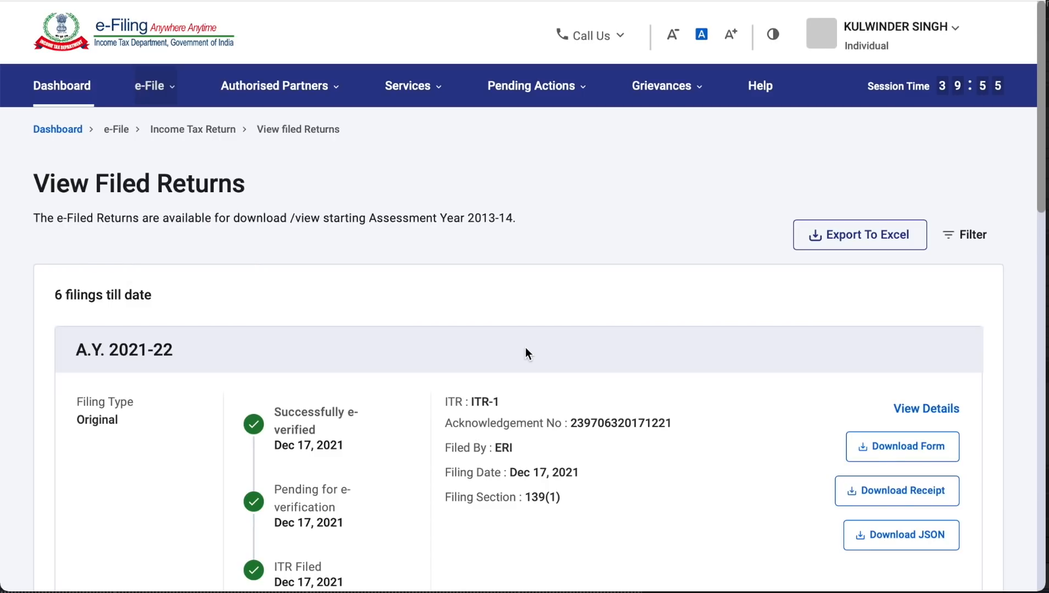
# Step: Check the A.Y. 2021-22 ITR-1 is e-verified on View Filed Returns, then return to Tax2win
pyautogui.scroll(-1, 525, 348)
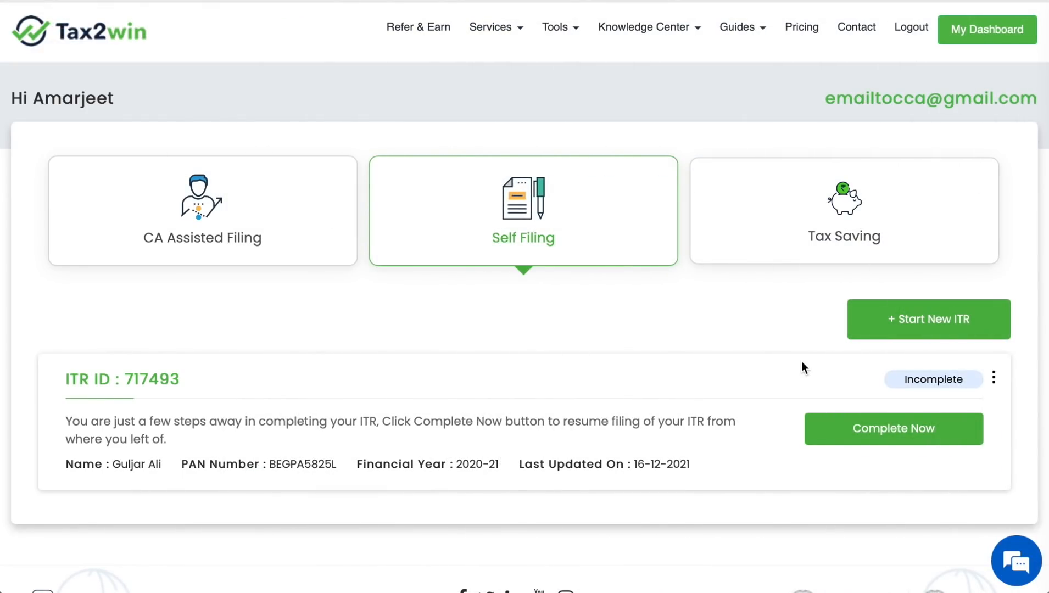
# Step: Start a new Business/Profession ITR with nature of business set to accounting profession
pyautogui.click(927, 324)
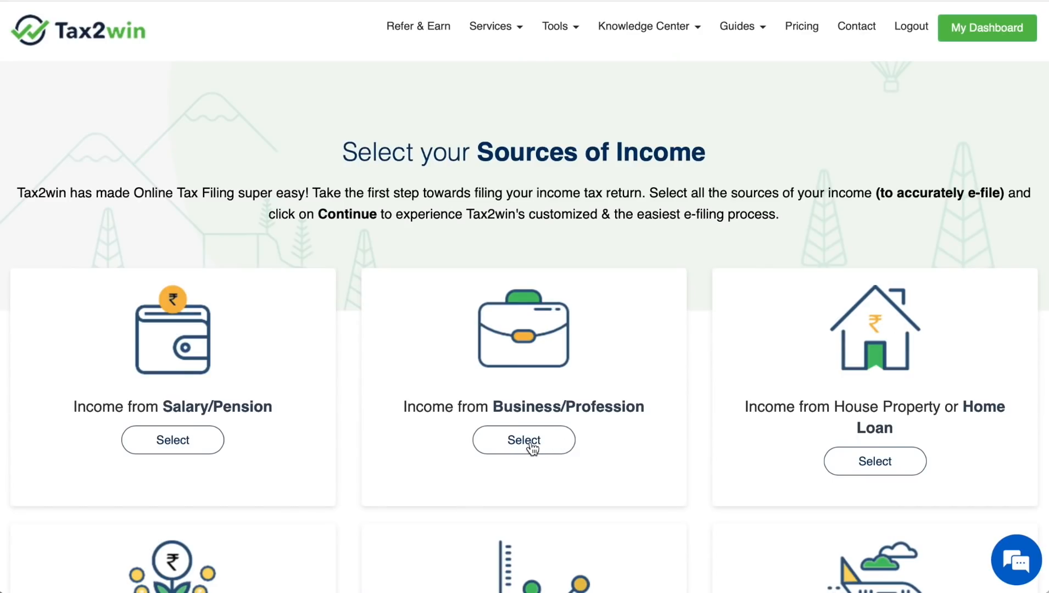
pyautogui.click(532, 447)
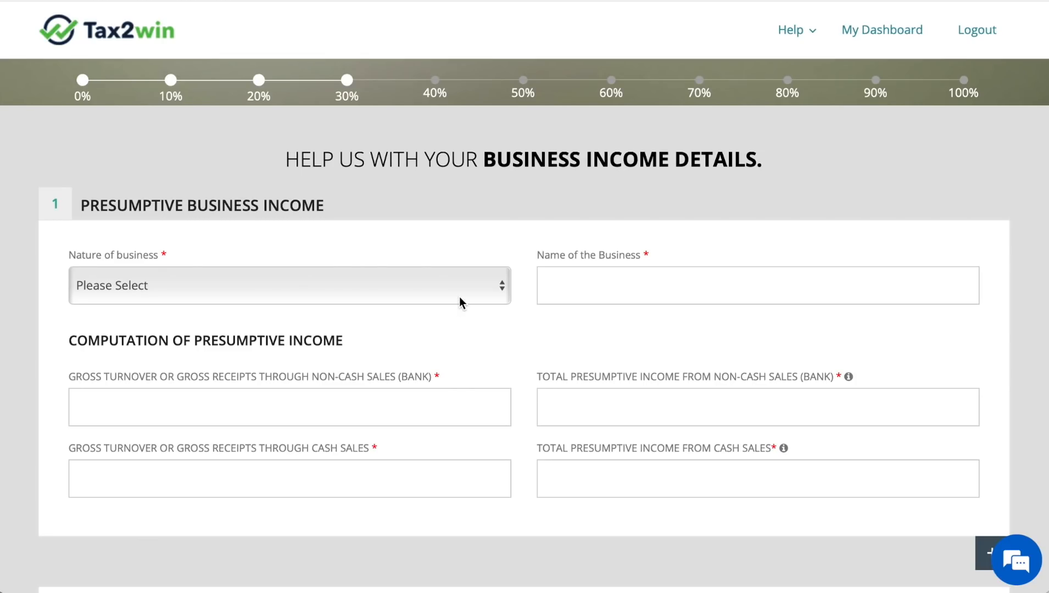
pyautogui.click(470, 291)
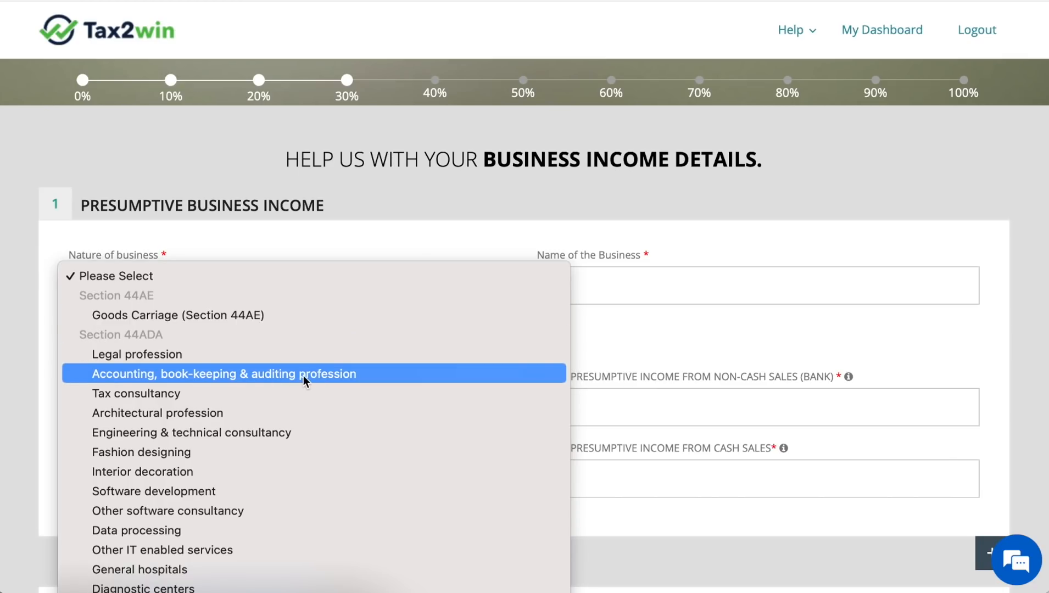
pyautogui.click(281, 379)
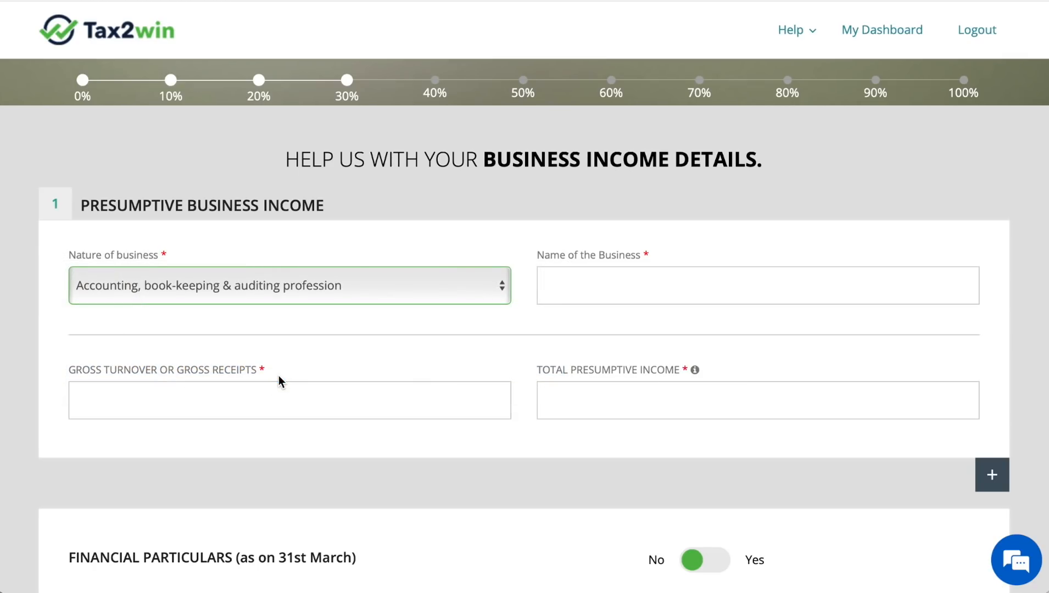
# Step: Enter business name Accountants Club, gross turnover 2550000 and presumptive income 1300000
pyautogui.click(565, 294)
pyautogui.write('Accountants Club')
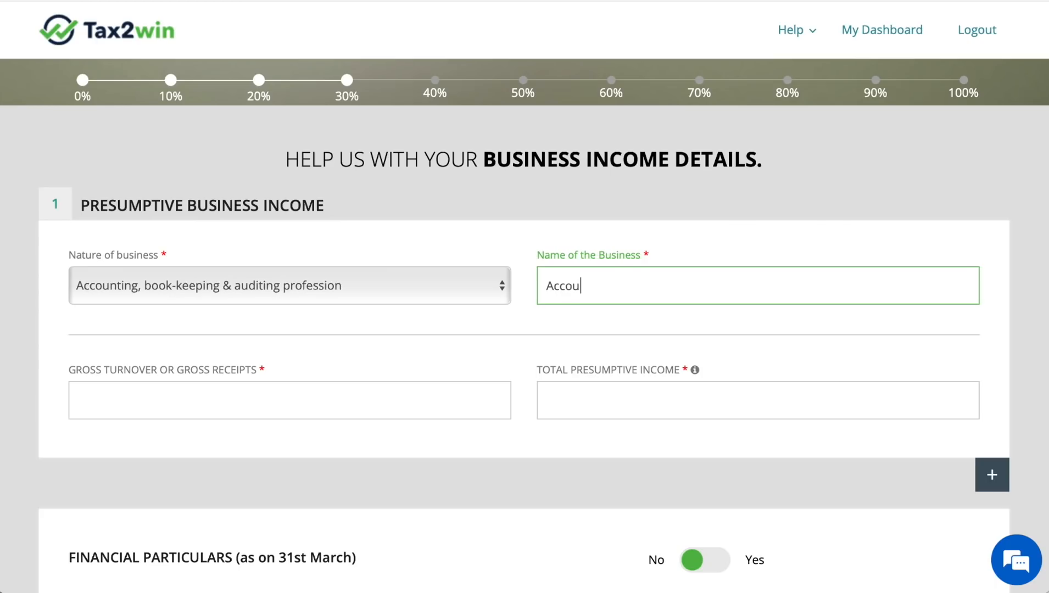
pyautogui.click(183, 399)
pyautogui.write('2550000')
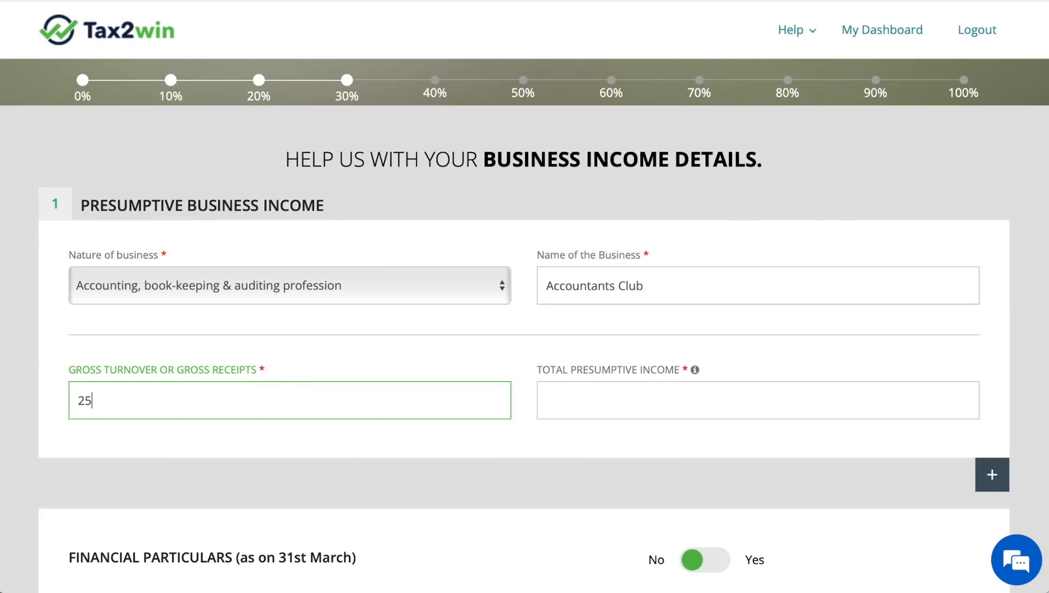
pyautogui.click(587, 410)
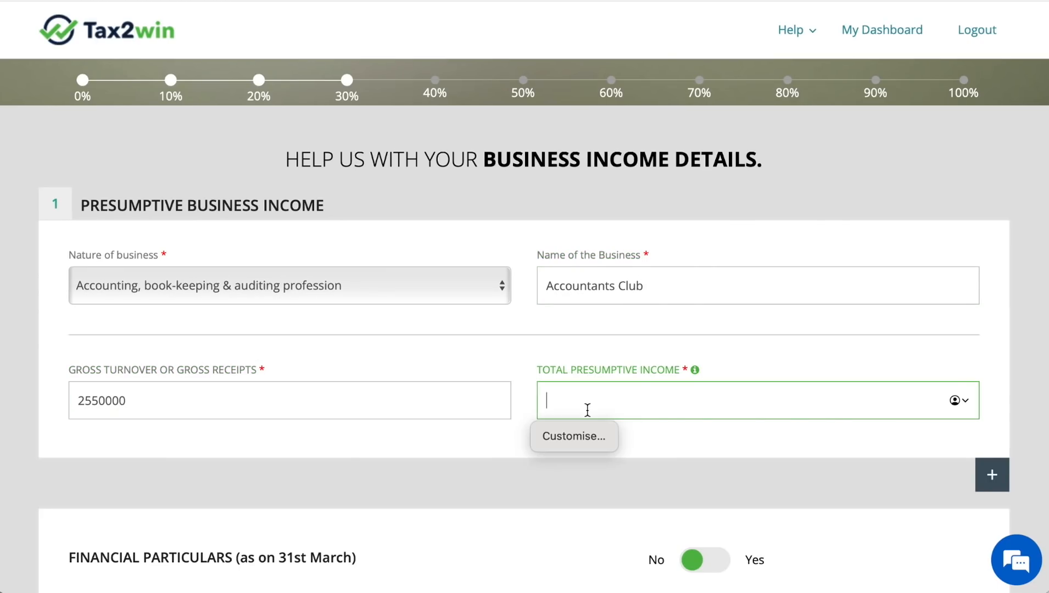
pyautogui.write('1300000')
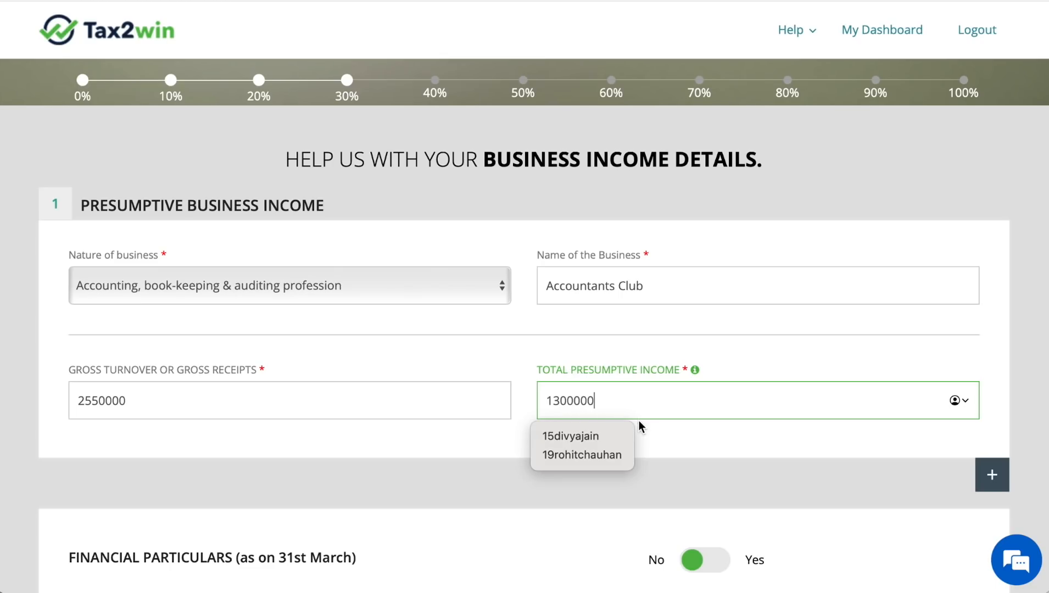
pyautogui.click(661, 431)
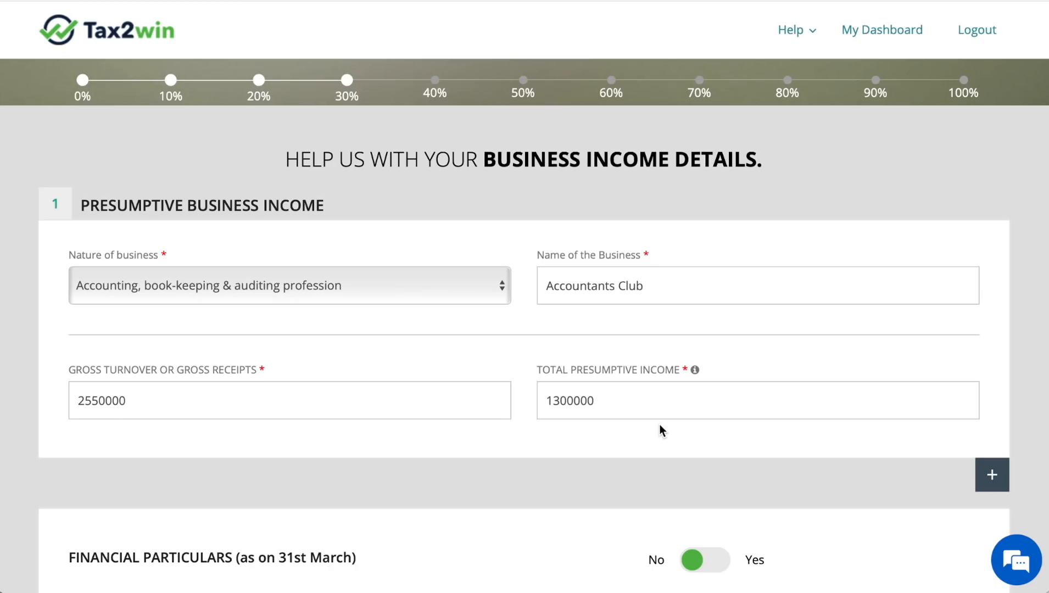
# Step: Scroll down the business income form to review its GST fields
pyautogui.scroll(-5, 661, 431)
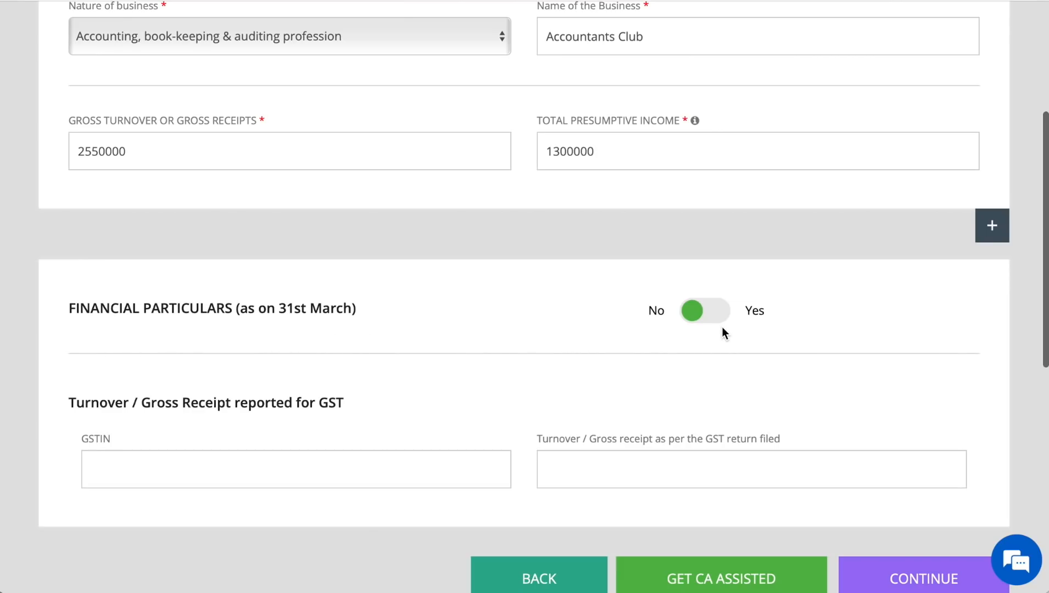
pyautogui.scroll(-1, 722, 327)
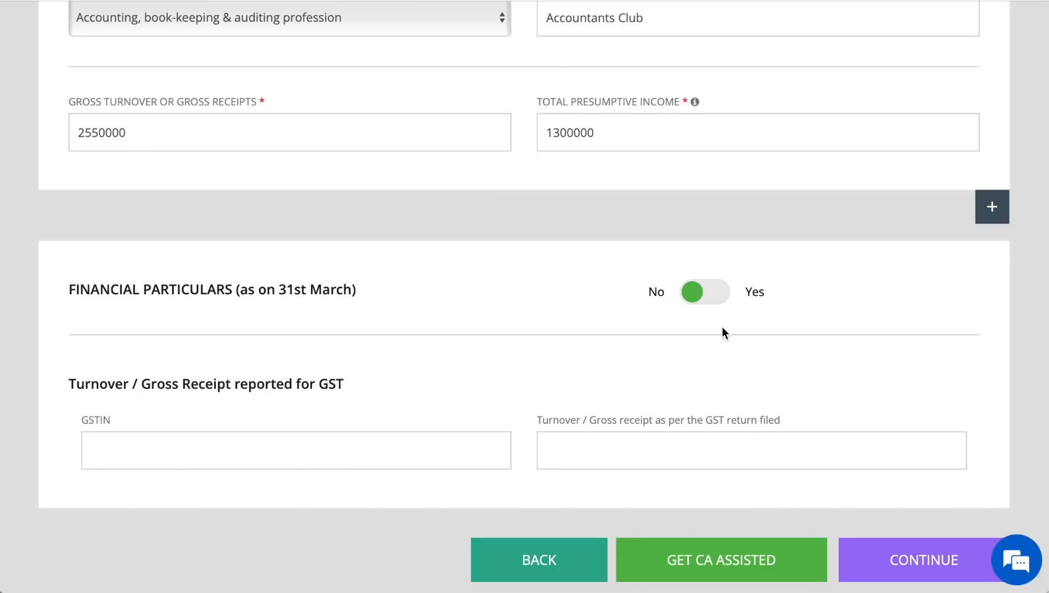
pyautogui.scroll(-3, 723, 330)
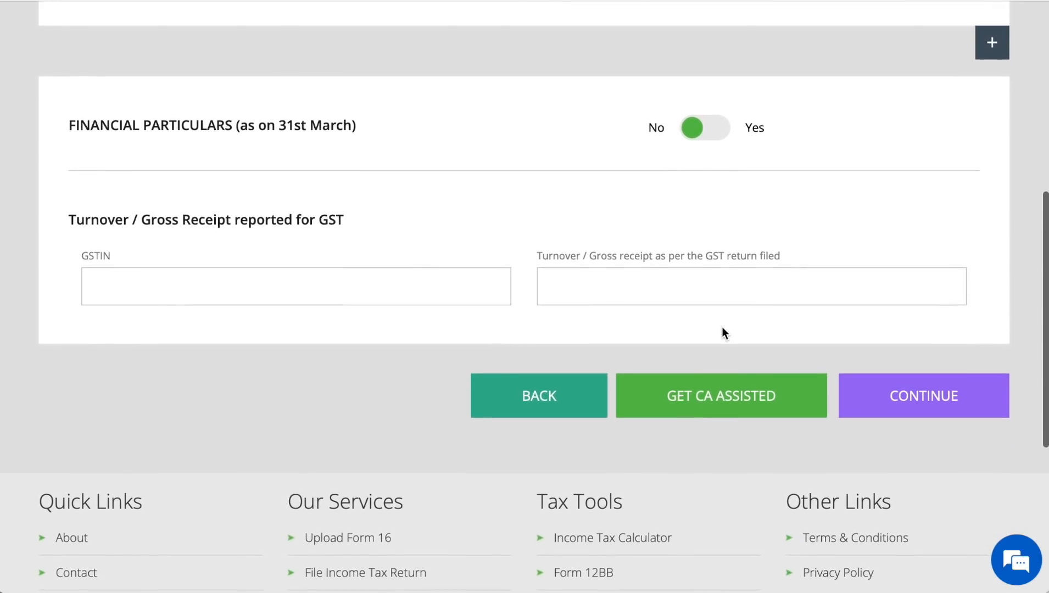
pyautogui.scroll(-1, 722, 332)
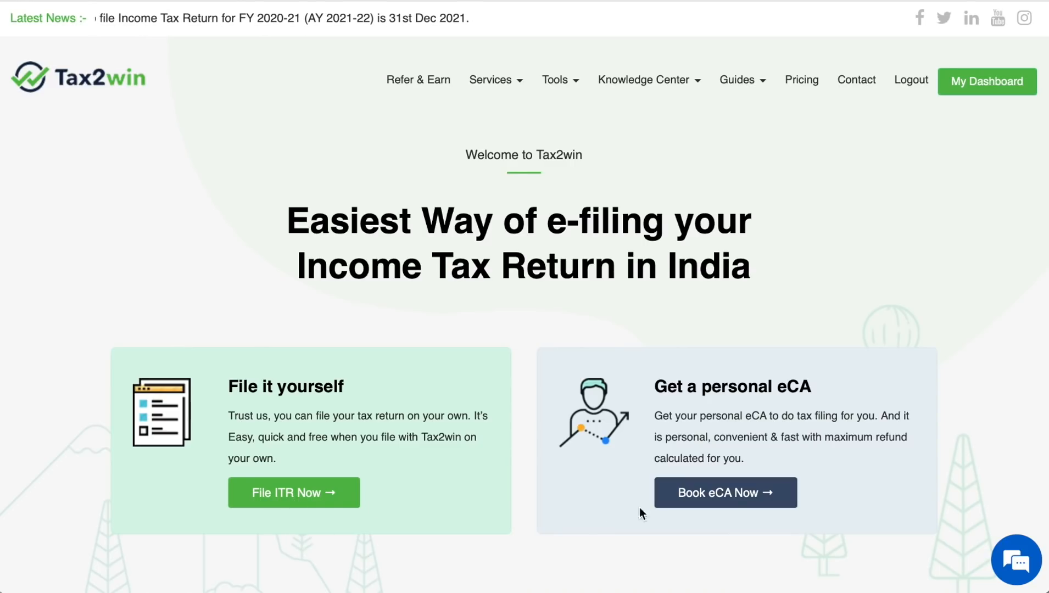
# Step: Start a personal eCA booking: income earned in India, salary from one employer, freelancer/professional work
pyautogui.click(725, 494)
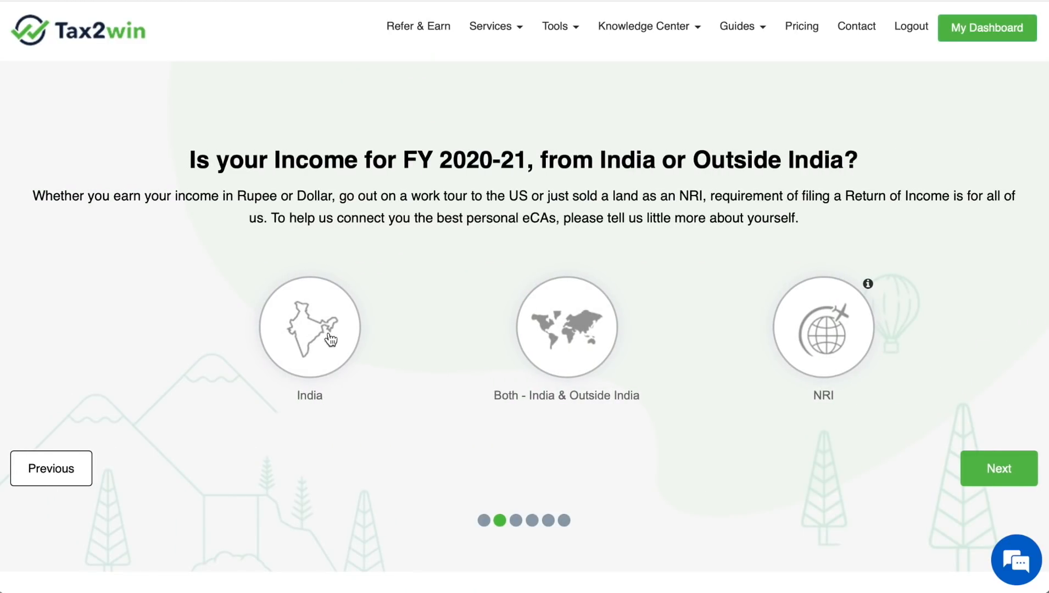
pyautogui.click(321, 338)
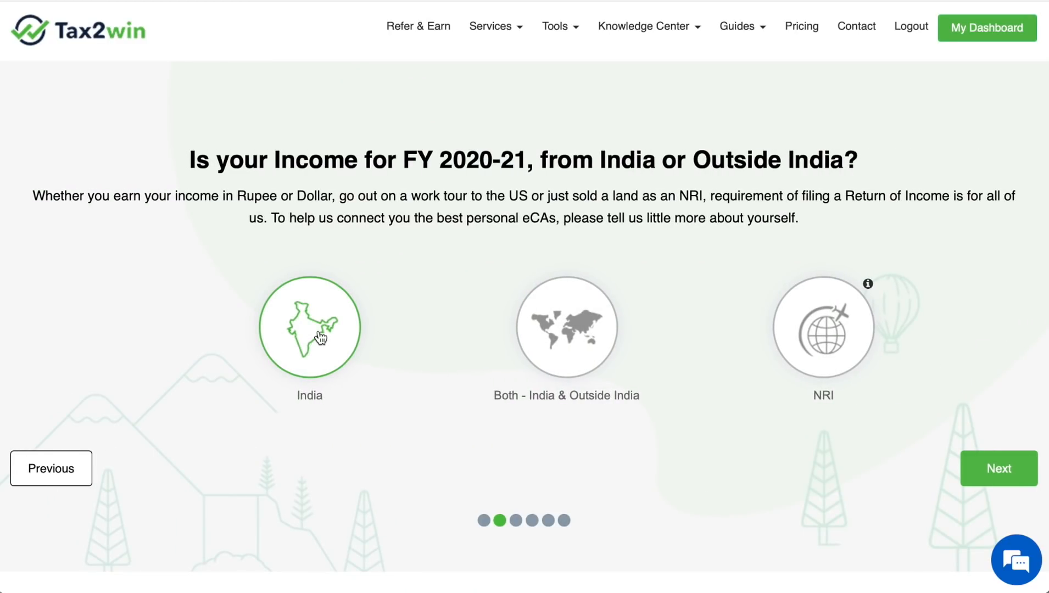
pyautogui.click(968, 470)
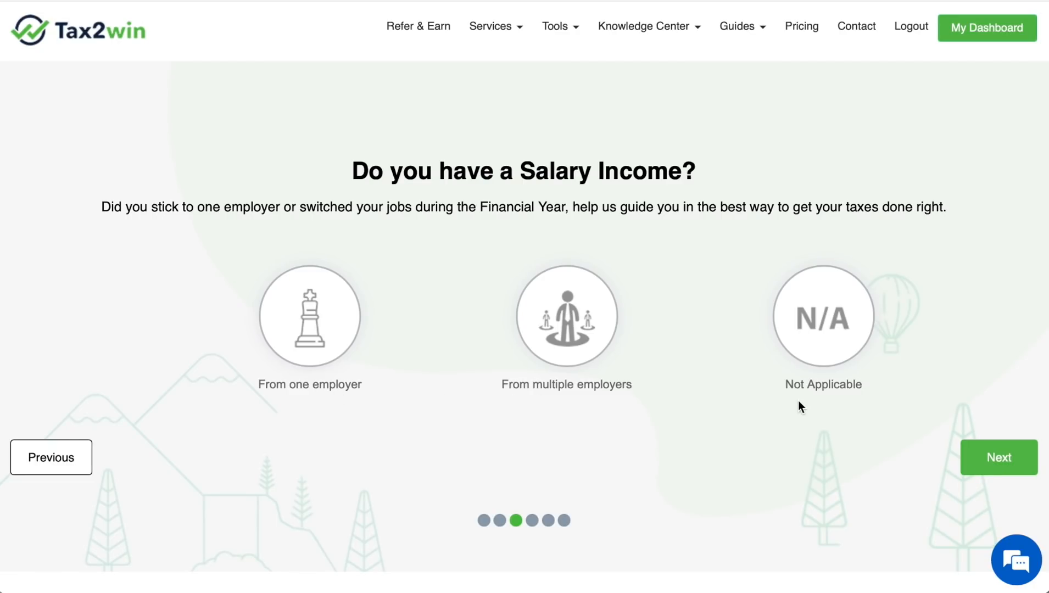
pyautogui.click(318, 341)
pyautogui.click(998, 466)
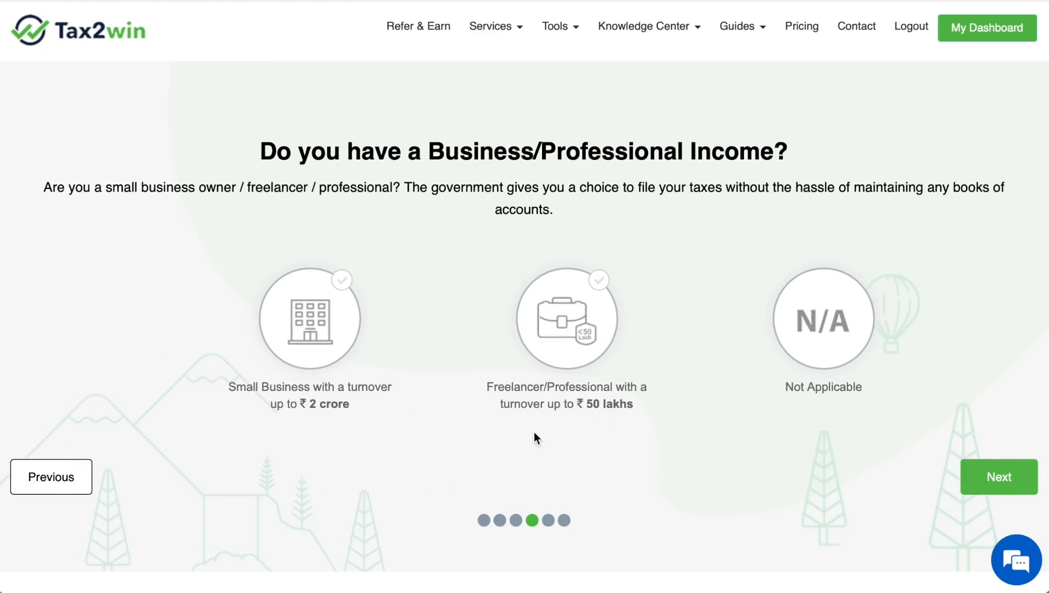
pyautogui.click(572, 326)
pyautogui.click(995, 480)
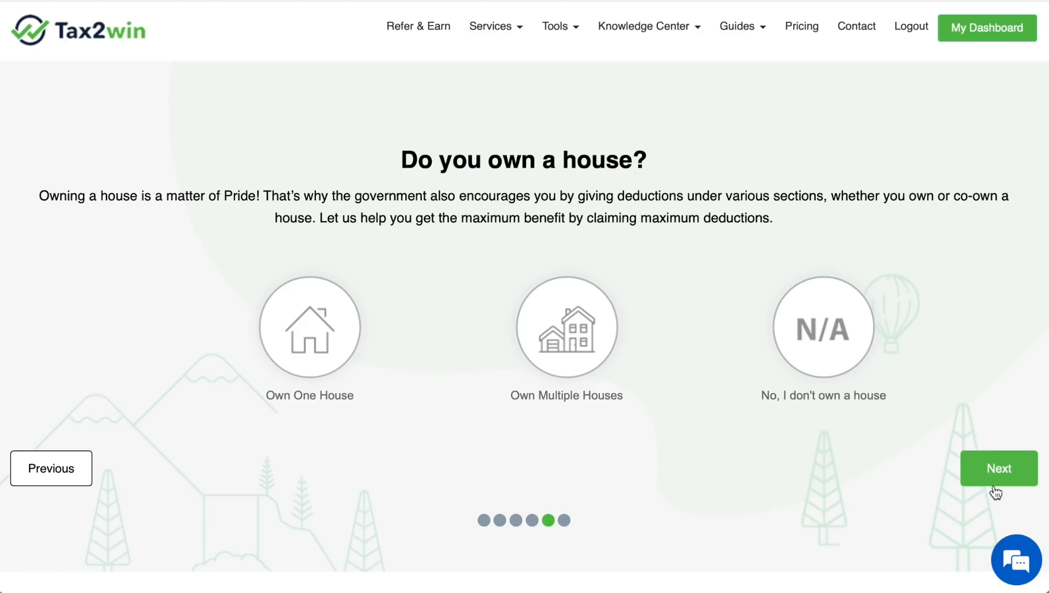
# Step: Declare multiple owned houses and capital gains from selling a house and shares, then submit
pyautogui.click(566, 360)
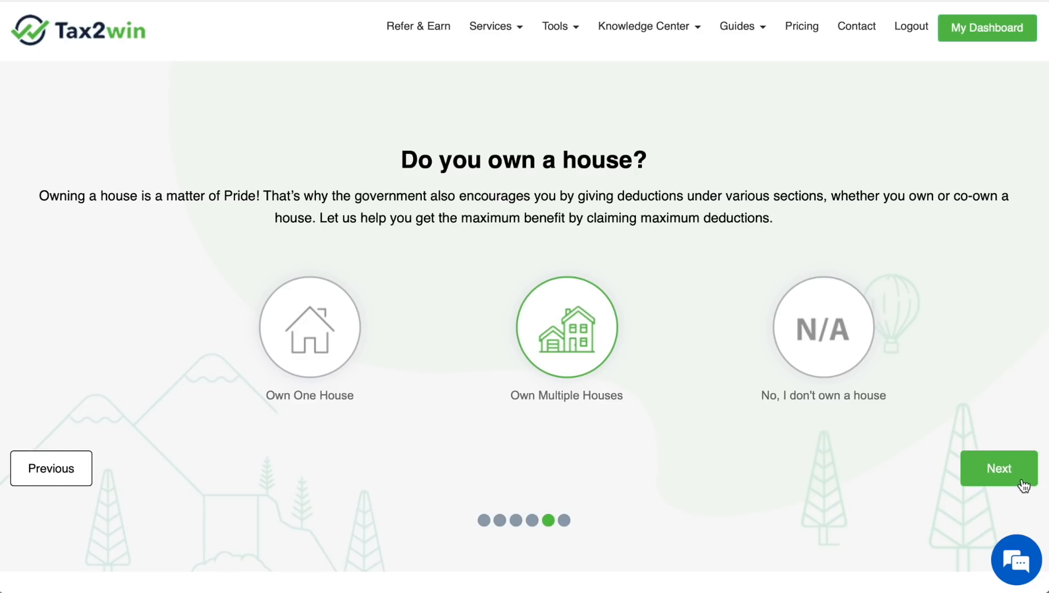
pyautogui.click(997, 473)
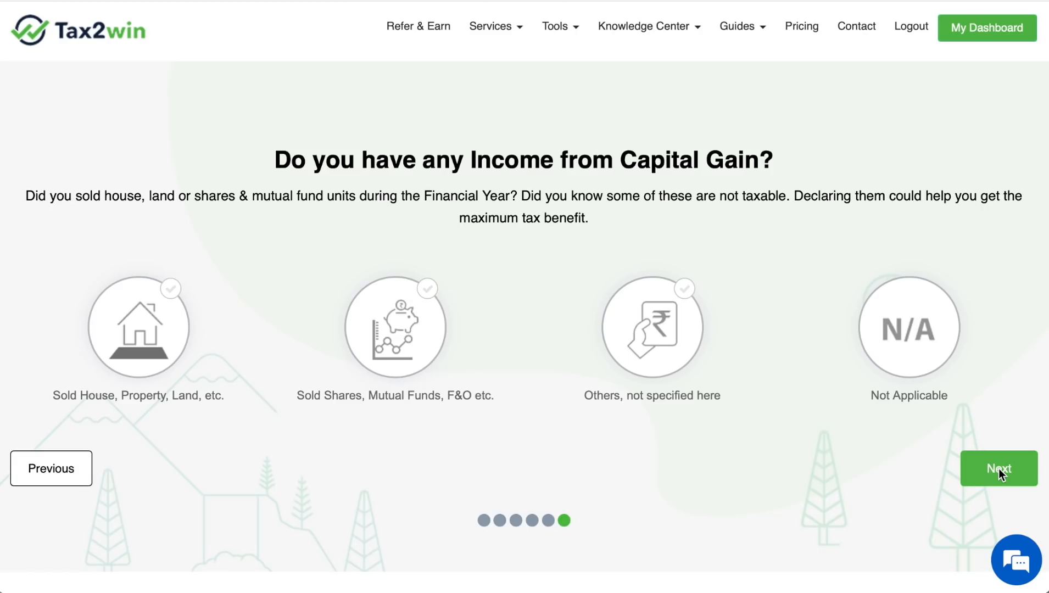
pyautogui.click(132, 405)
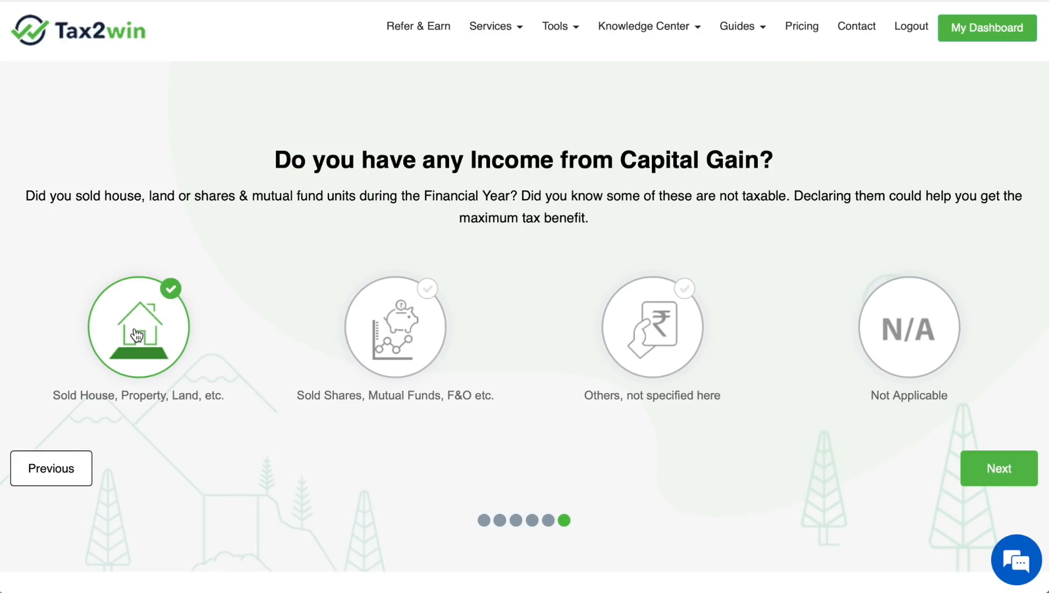
pyautogui.click(398, 349)
pyautogui.click(998, 470)
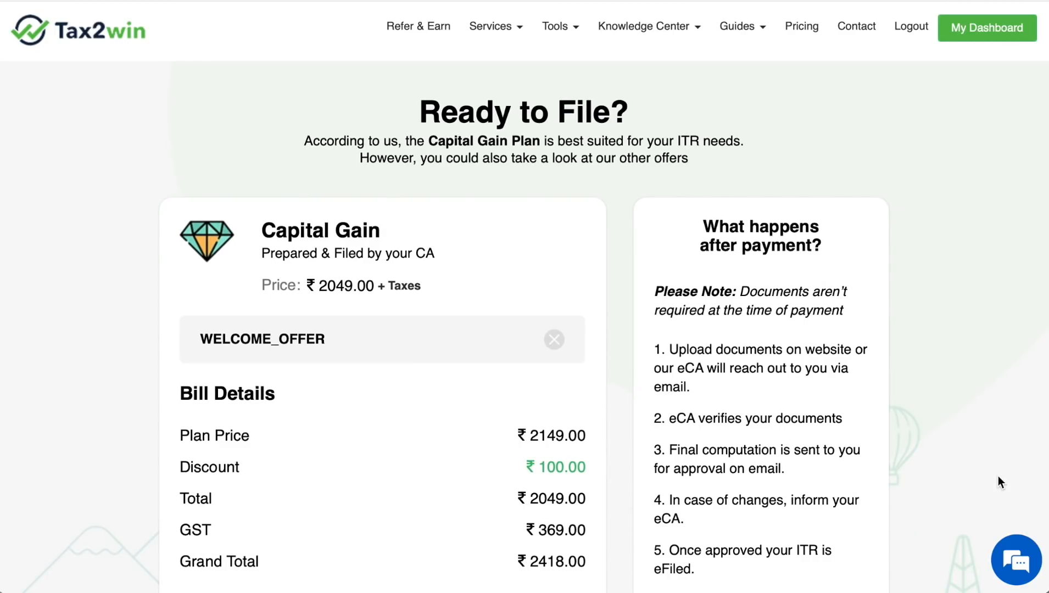
# Step: Review the ₹2418.00 Capital Gain plan bill, then return to My Dashboard without paying
pyautogui.scroll(-3, 459, 446)
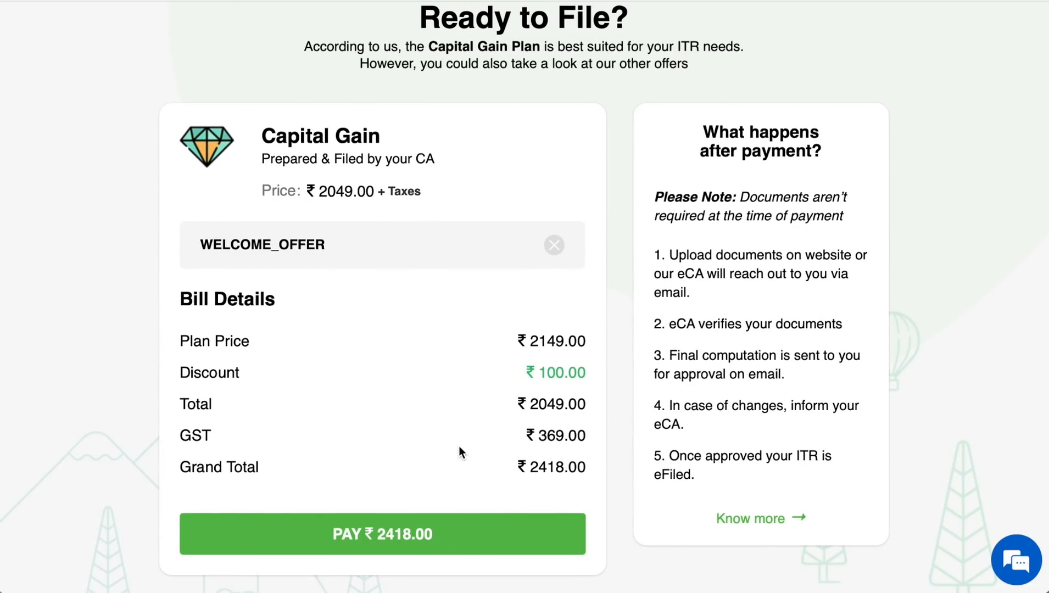
pyautogui.scroll(3, 982, 122)
pyautogui.click(971, 39)
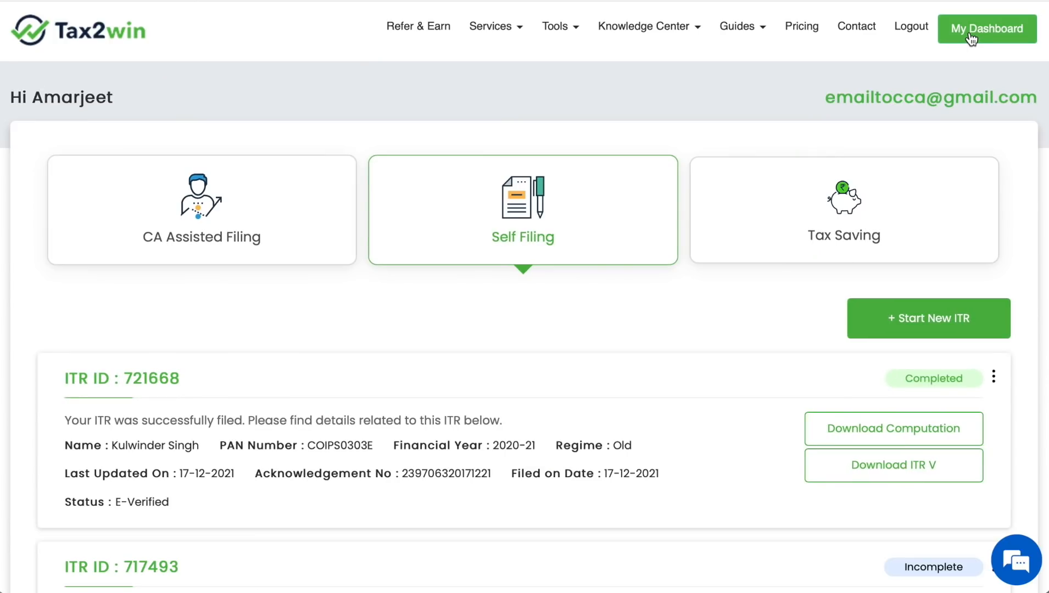